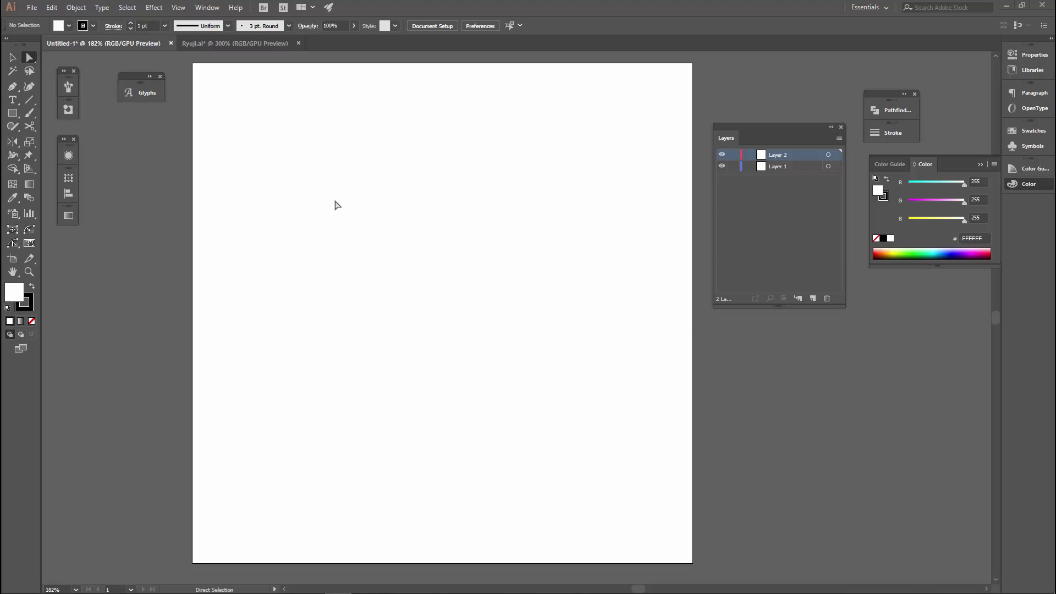
# Draw a rectangle, move it toward the artboard centre, and swap fill and stroke so it is black-filled
pyautogui.click(12, 113)
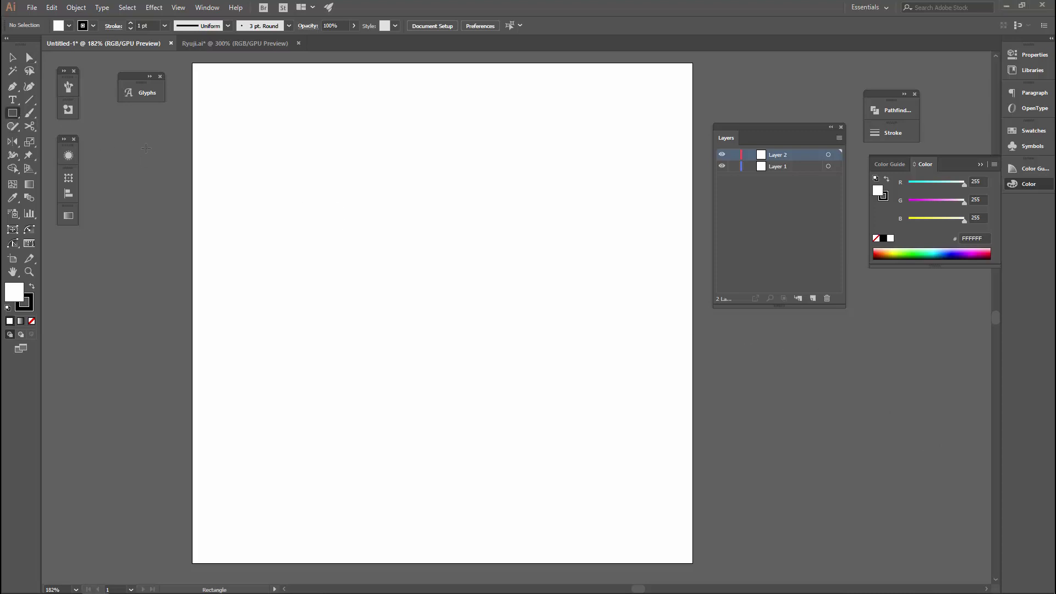
pyautogui.moveTo(330, 173); pyautogui.dragTo(314, 174)
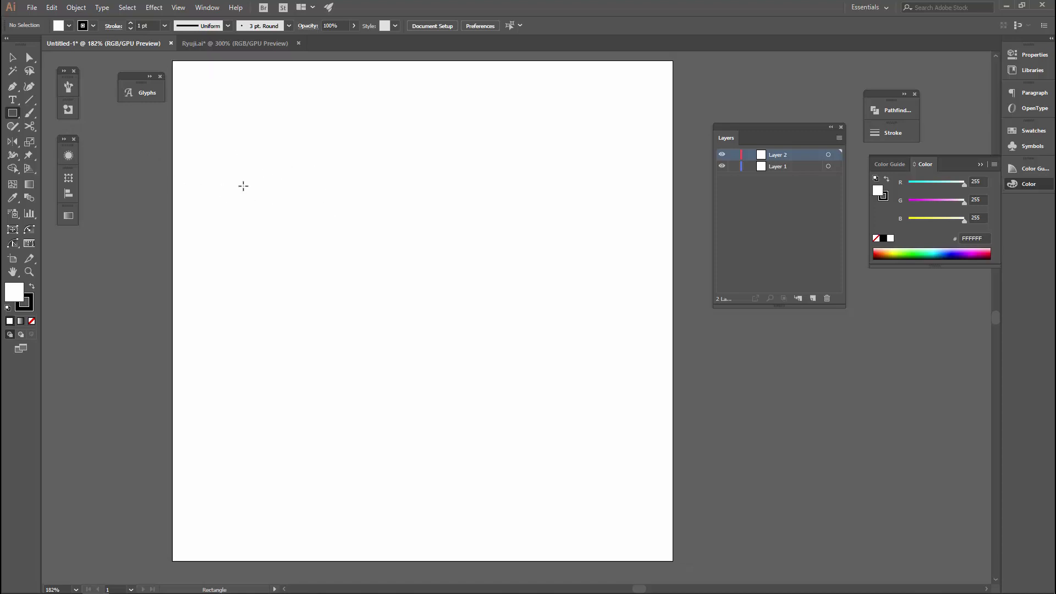
pyautogui.moveTo(251, 168); pyautogui.dragTo(456, 287)
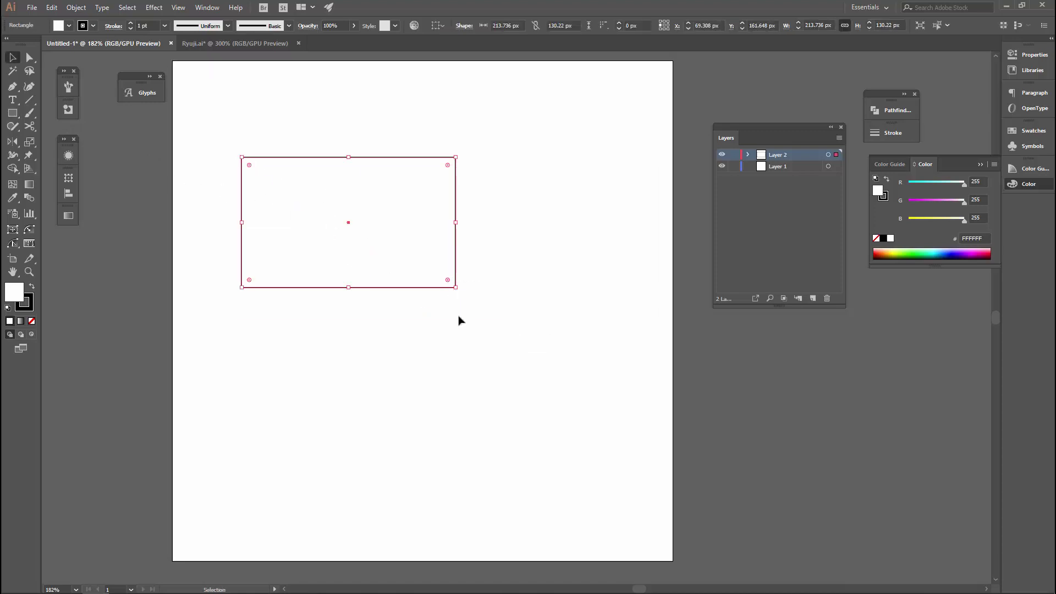
pyautogui.press('v')
pyautogui.moveTo(364, 165); pyautogui.dragTo(431, 230)
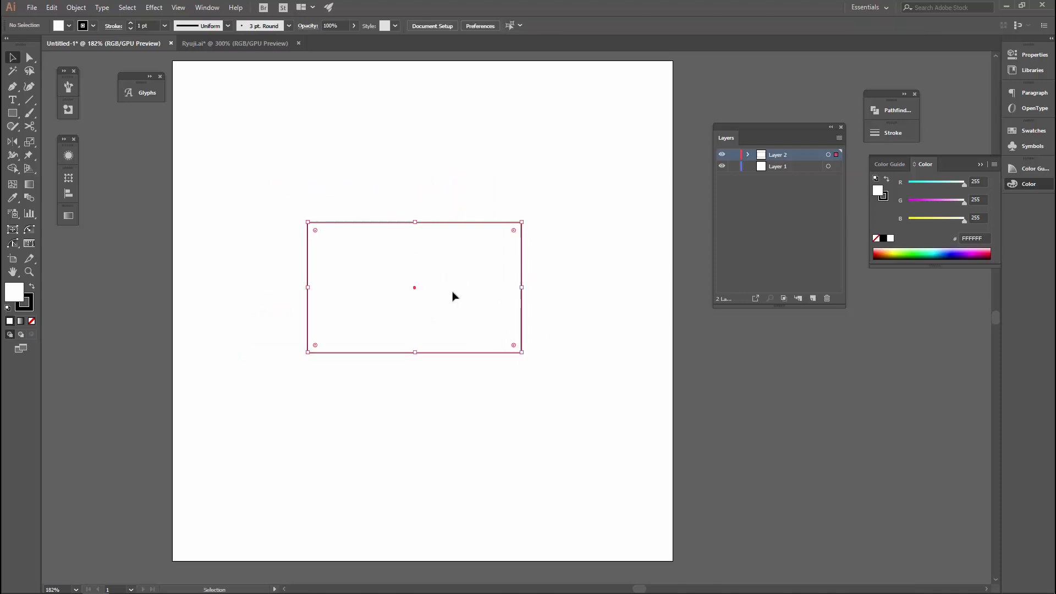
pyautogui.hotkey('shift', 'x')
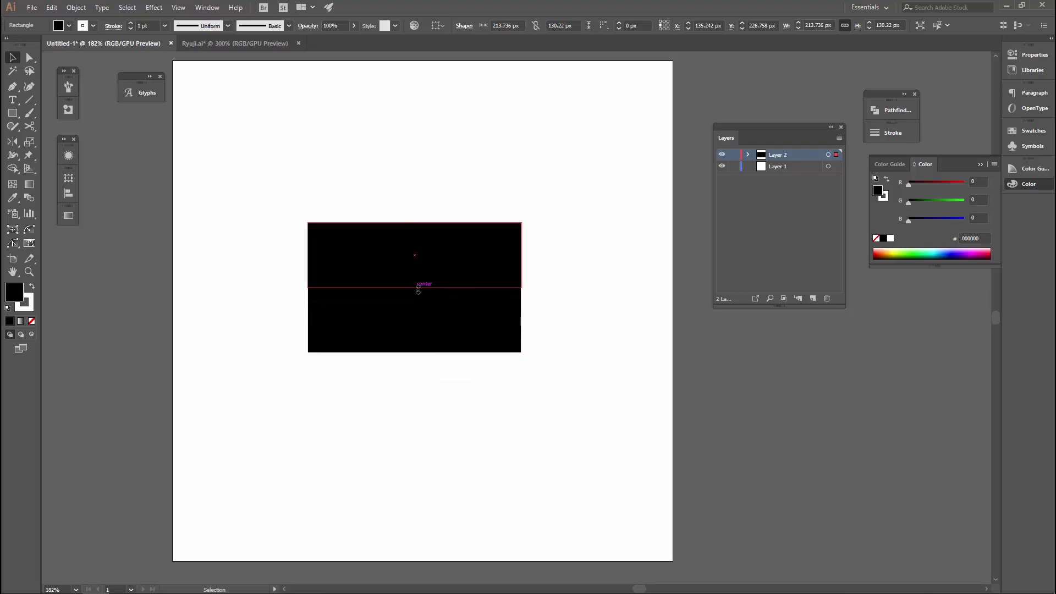
# Raise the rectangle's bottom edge to halve its height into a wide bar
pyautogui.moveTo(415, 352); pyautogui.dragTo(417, 287)
pyautogui.click(418, 328)
pyautogui.click(383, 275)
pyautogui.scroll(3, 355, 264)
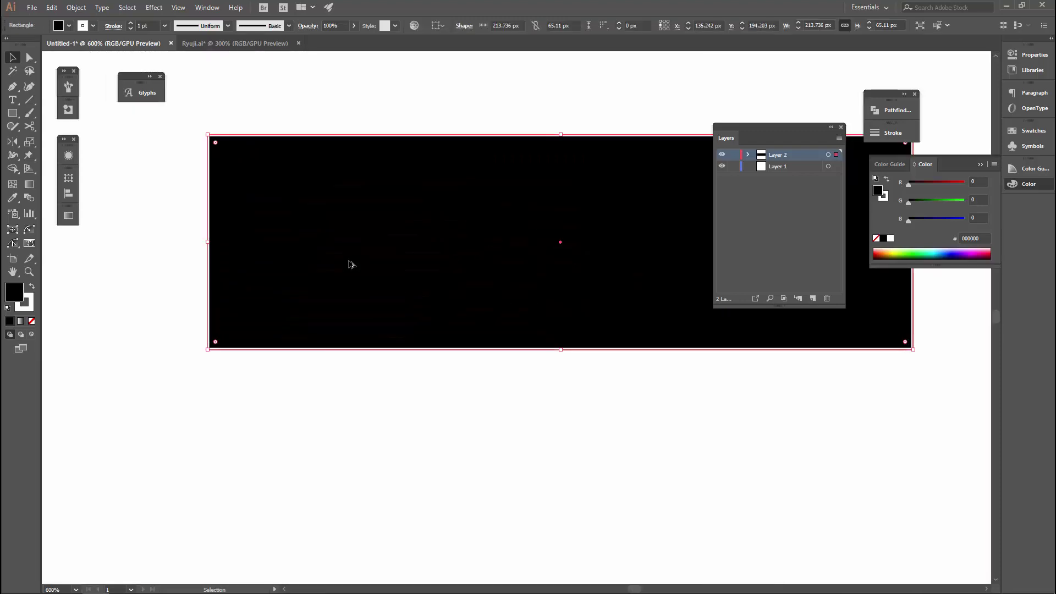
# Set the bar's stroke to None so it has no outline
pyautogui.press('x')
pyautogui.press('/')
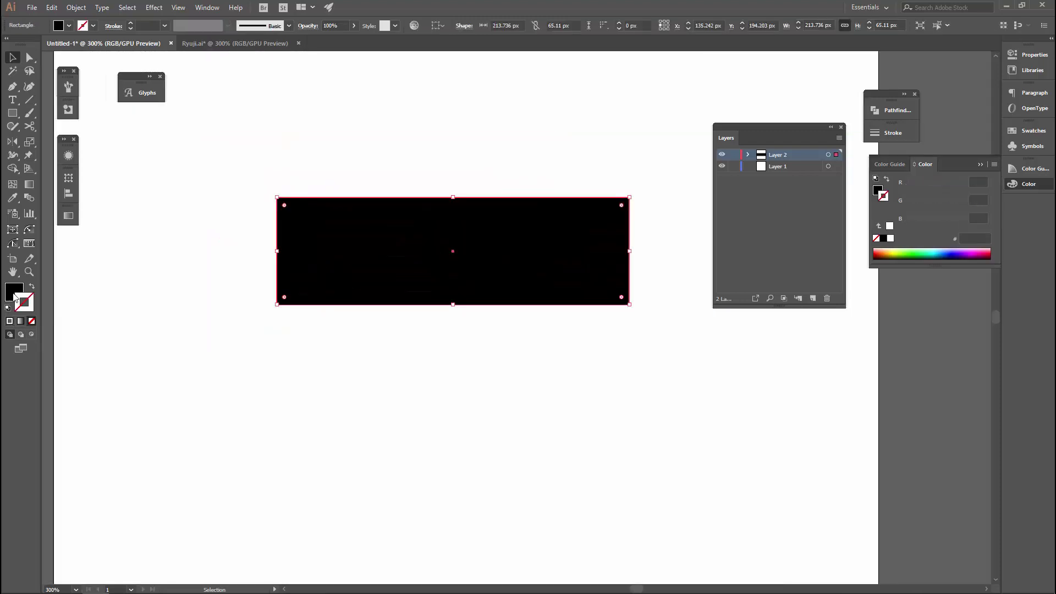
pyautogui.press('x')
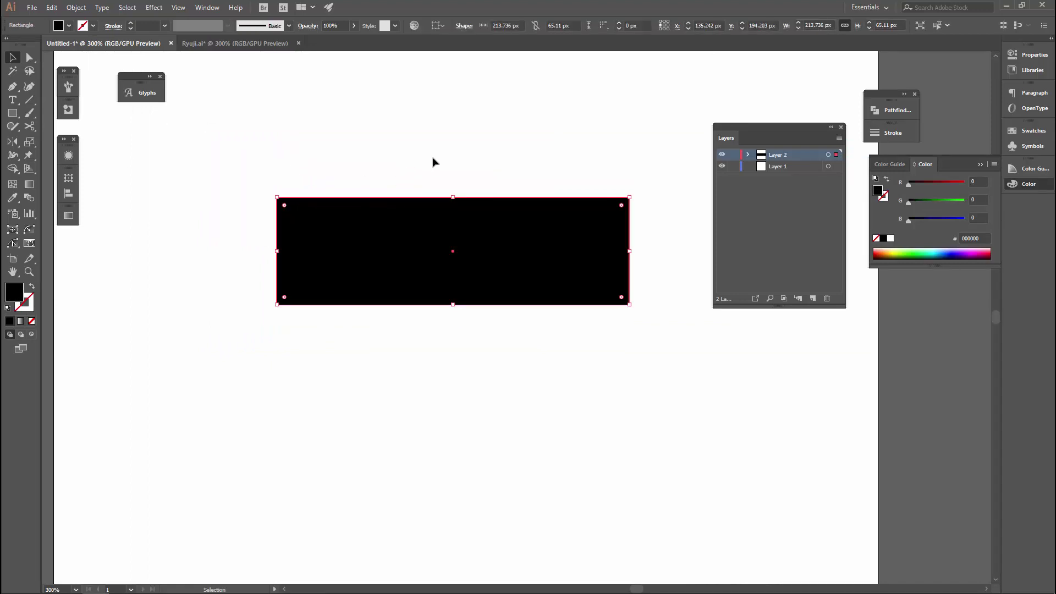
pyautogui.press('e')
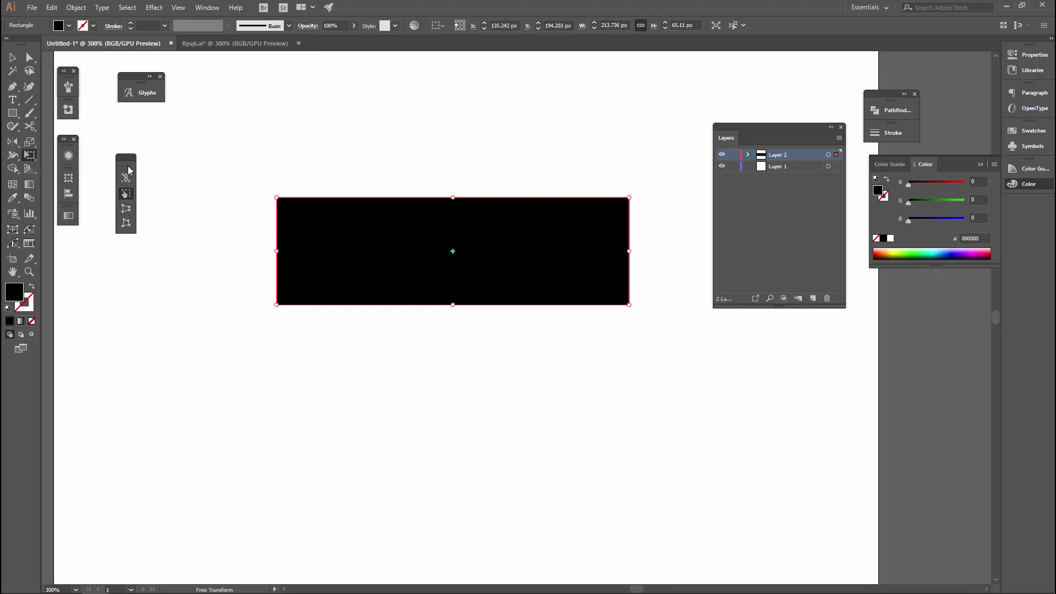
# Select the black bar and try a Perspective Distort, then undo it
pyautogui.press('v')
pyautogui.moveTo(328, 146); pyautogui.dragTo(398, 279)
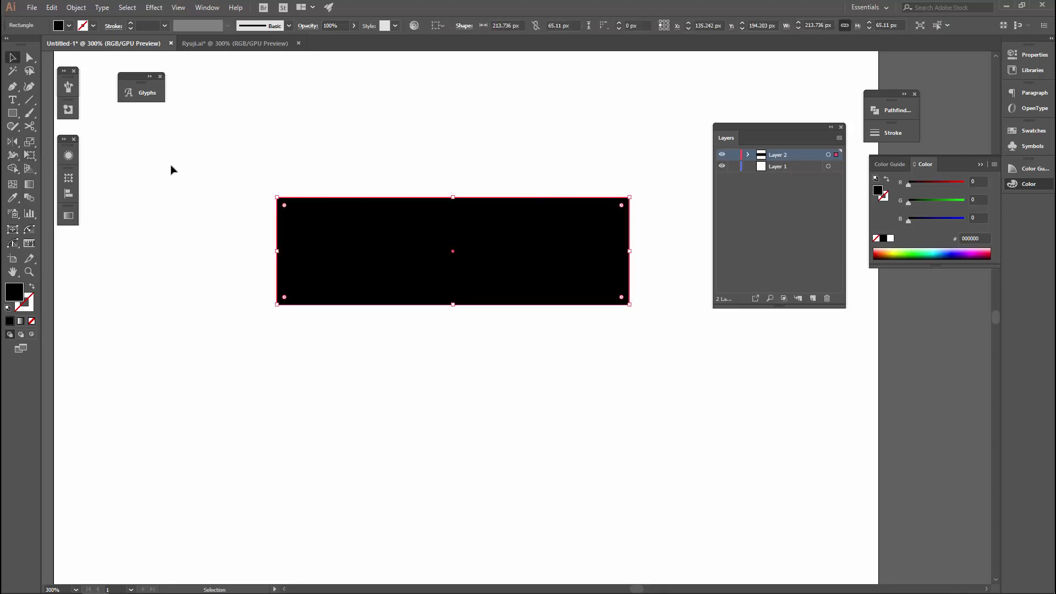
pyautogui.press('e')
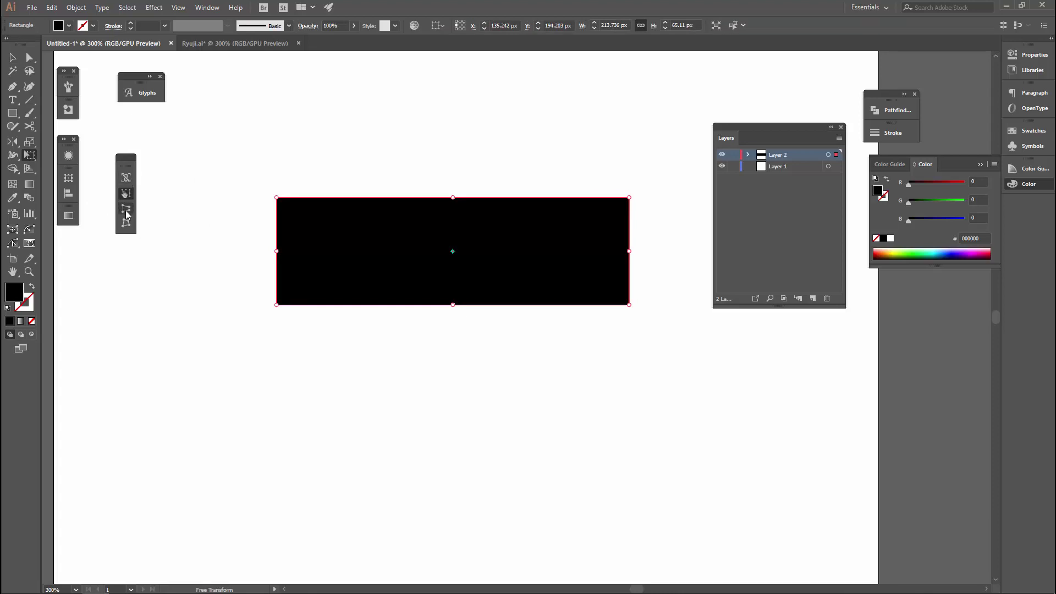
pyautogui.click(126, 212)
pyautogui.moveTo(277, 198); pyautogui.dragTo(392, 198)
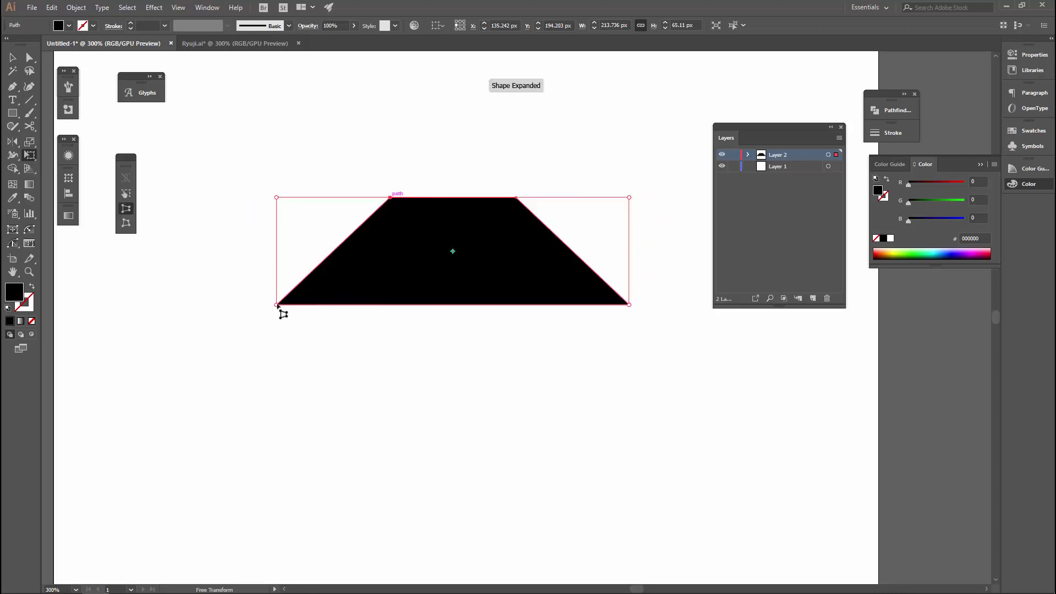
pyautogui.moveTo(278, 304); pyautogui.dragTo(308, 304)
pyautogui.hotkey('ctrl', 'z')
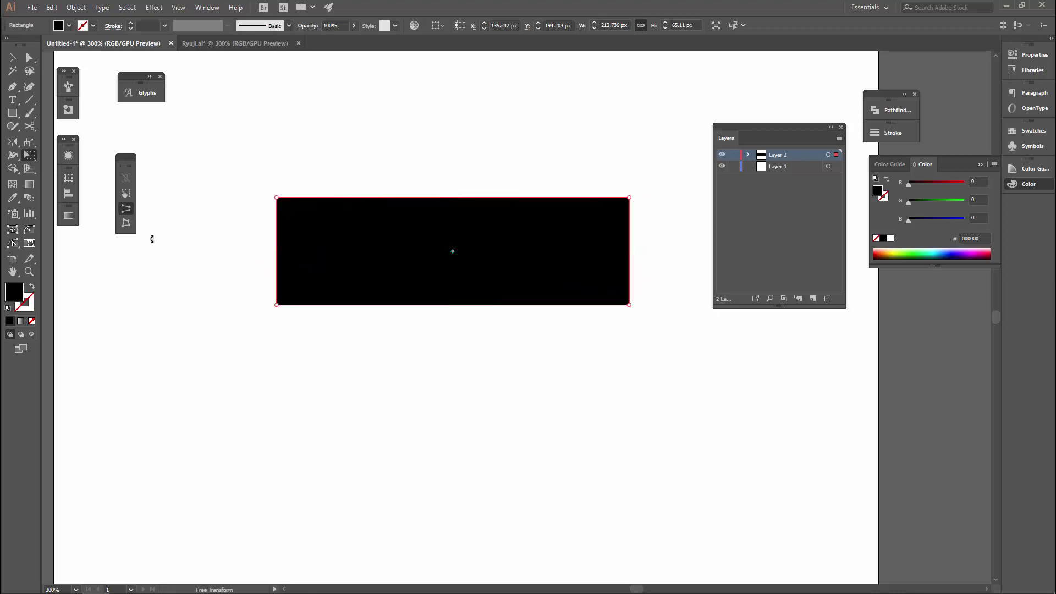
# Free Distort the bar by dragging its top-left and bottom-right corners into a tilted shape
pyautogui.click(126, 223)
pyautogui.moveTo(273, 199)
pyautogui.mouseDown()
pyautogui.moveTo(393, 156)
pyautogui.moveTo(303, 195)
pyautogui.mouseUp()
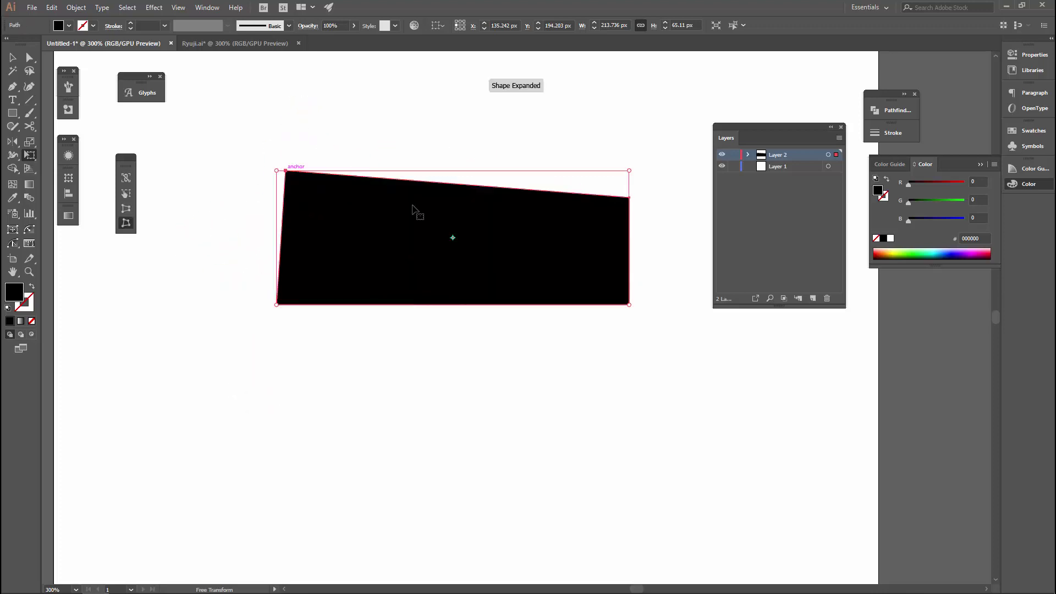
pyautogui.moveTo(631, 305)
pyautogui.mouseDown()
pyautogui.moveTo(601, 373)
pyautogui.moveTo(587, 330)
pyautogui.mouseUp()
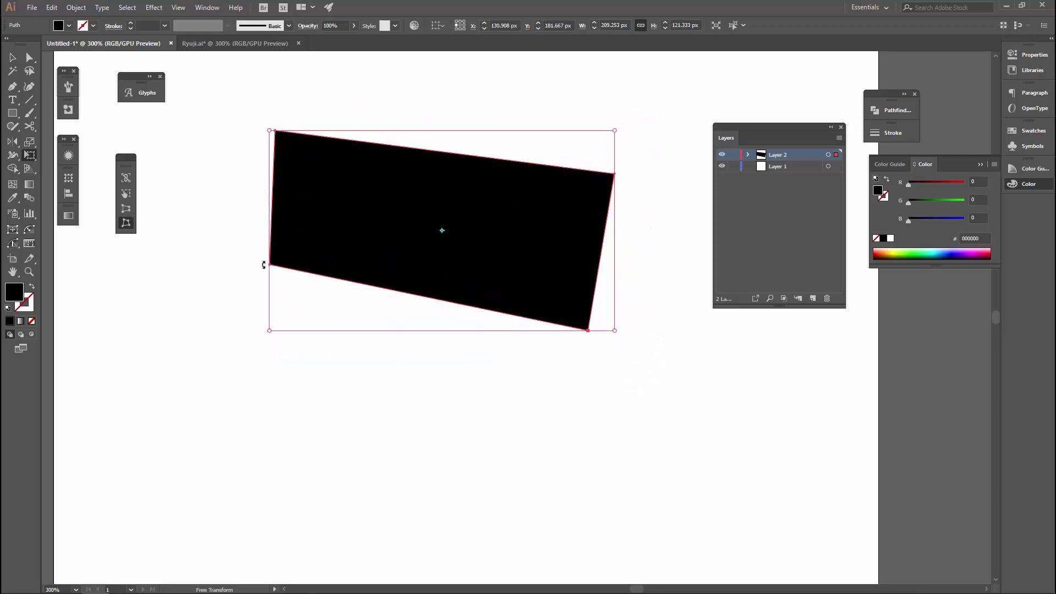
pyautogui.moveTo(615, 330)
pyautogui.mouseDown()
pyautogui.moveTo(622, 311)
pyautogui.moveTo(590, 290)
pyautogui.mouseUp()
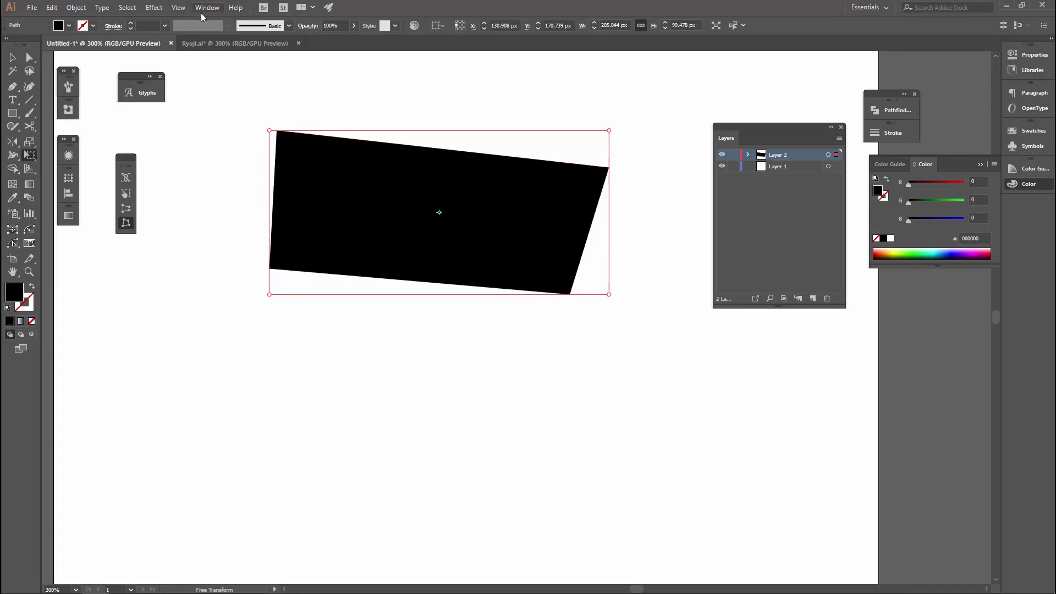
# Hide the shape's bounding box from the View menu, then show it again
pyautogui.click(179, 7)
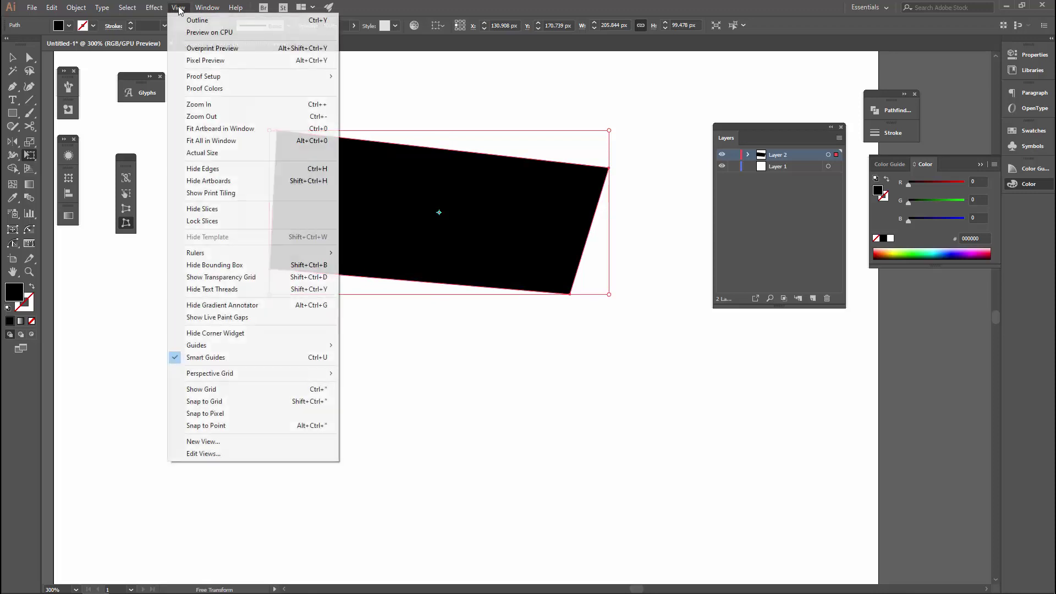
pyautogui.click(231, 265)
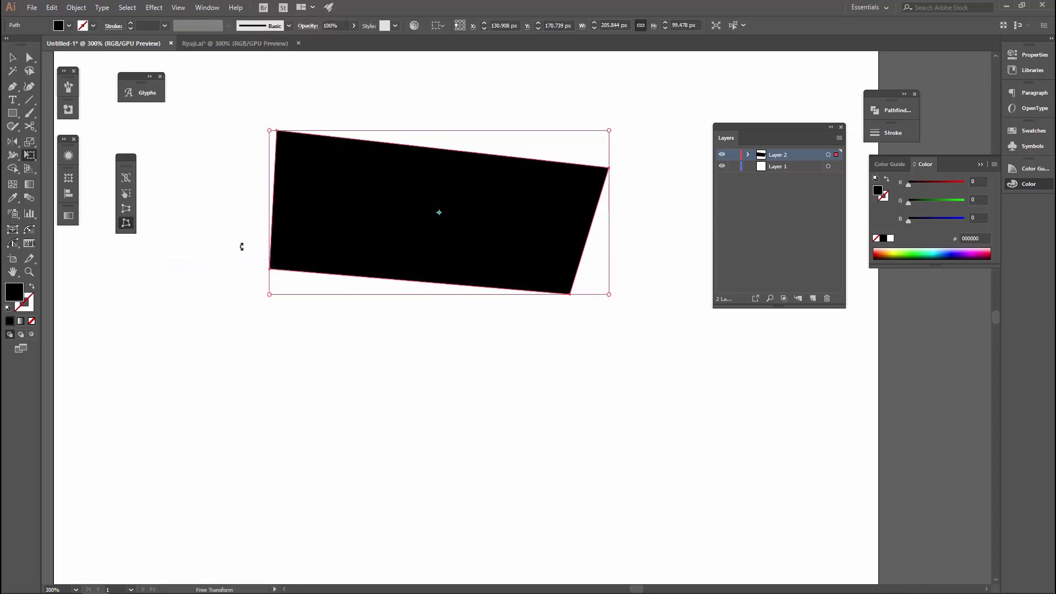
pyautogui.press('v')
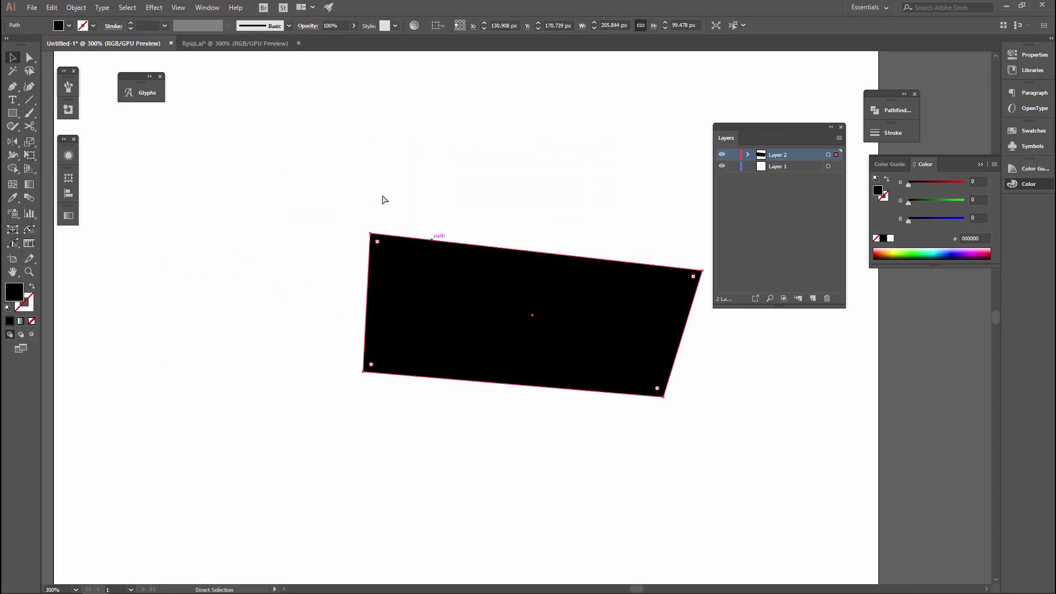
pyautogui.click(178, 7)
pyautogui.click(239, 265)
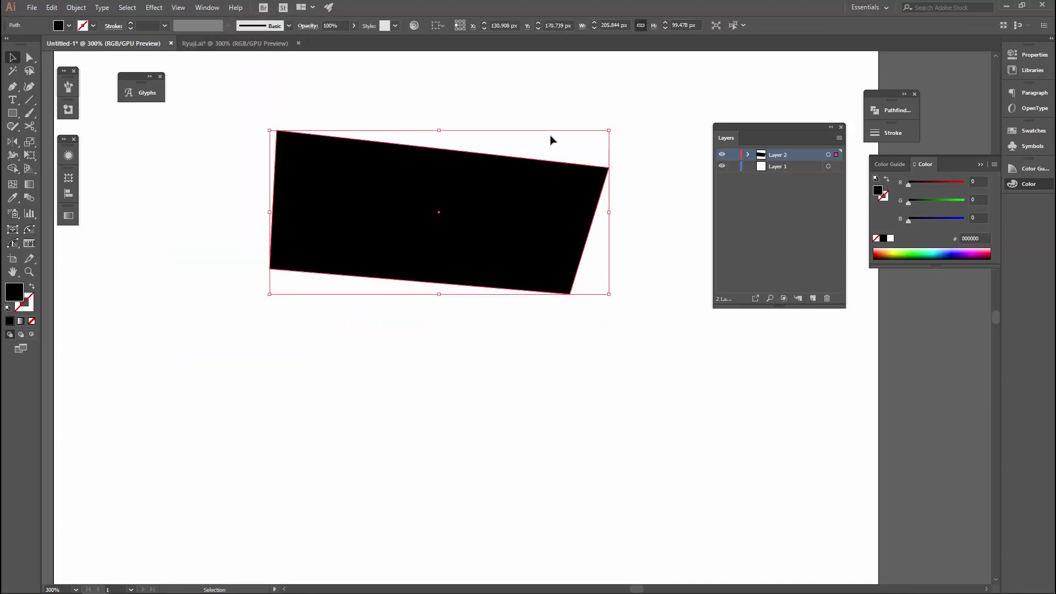
# Lower the shape's top-right corner with Free Distort, then reselect the finished shape
pyautogui.press('e')
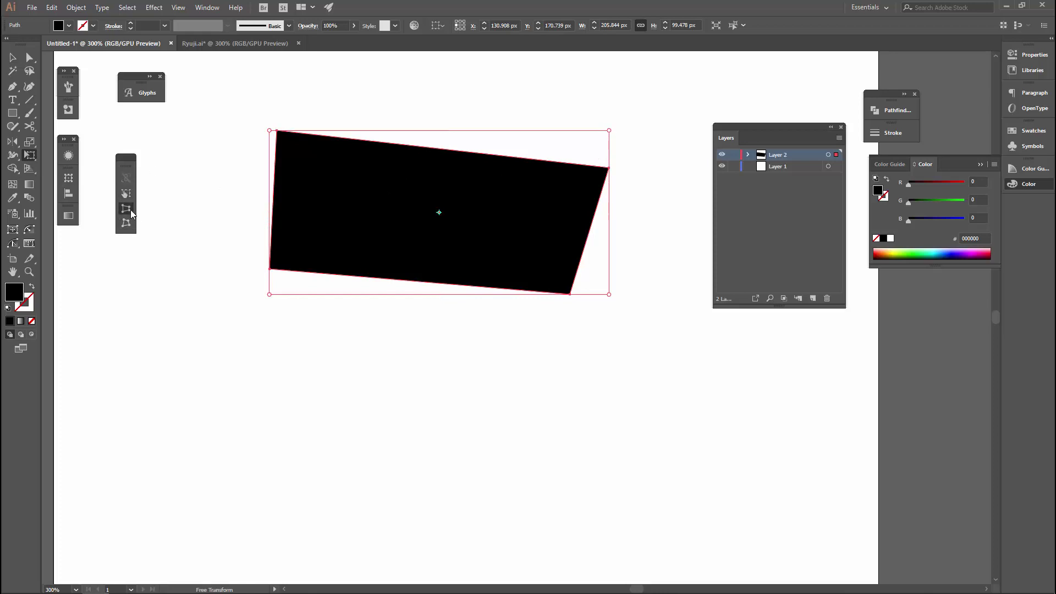
pyautogui.moveTo(600, 143); pyautogui.dragTo(600, 165)
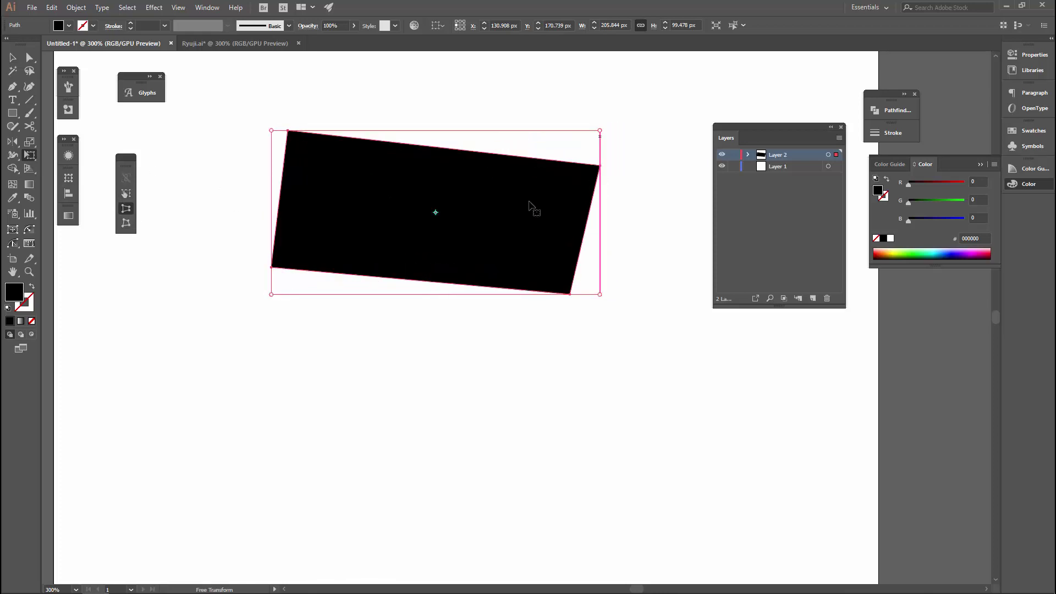
pyautogui.press('v')
pyautogui.click(382, 347)
pyautogui.moveTo(191, 235); pyautogui.dragTo(369, 330)
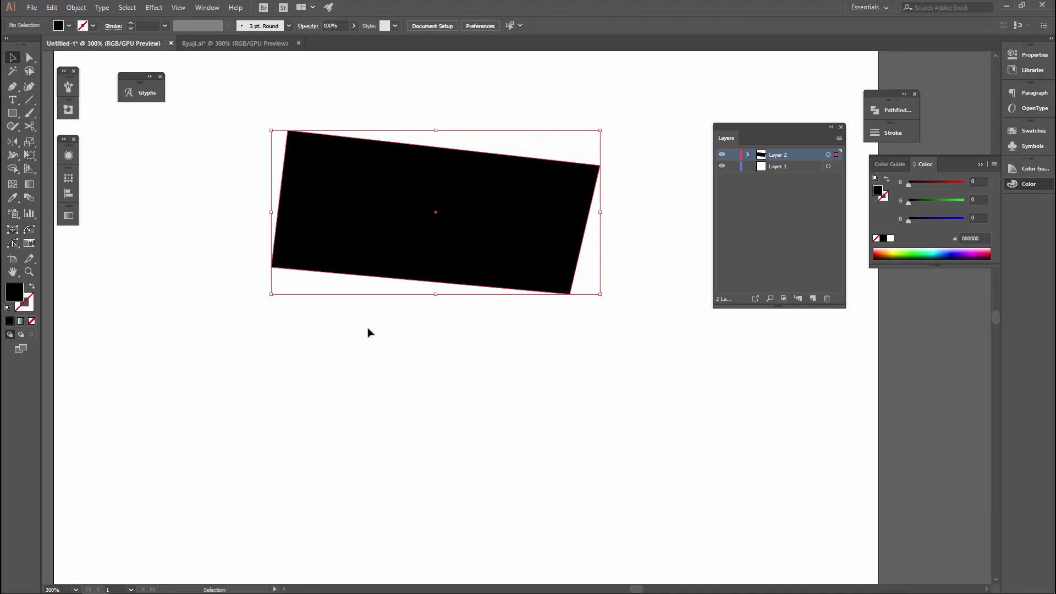
# Delete the distorted shape and draw a tall narrow rectangle left of centre
pyautogui.click(377, 259)
pyautogui.press('Delete')
pyautogui.click(12, 113)
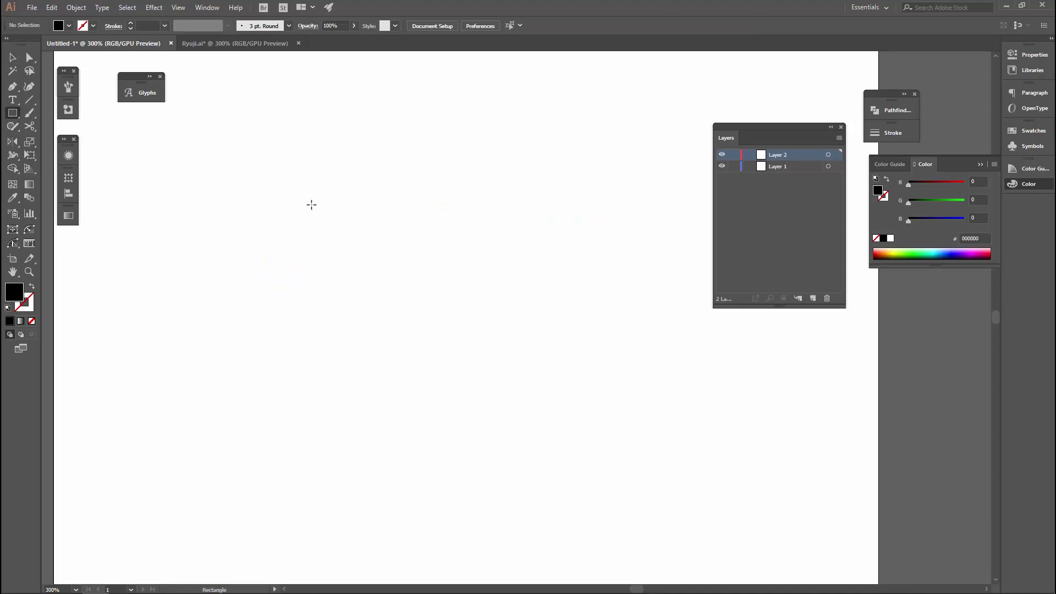
pyautogui.moveTo(312, 205); pyautogui.dragTo(340, 313)
# Make the tall rectangle an unfilled outline with a 2 pt black stroke
pyautogui.press('v')
pyautogui.moveTo(335, 276); pyautogui.dragTo(363, 276)
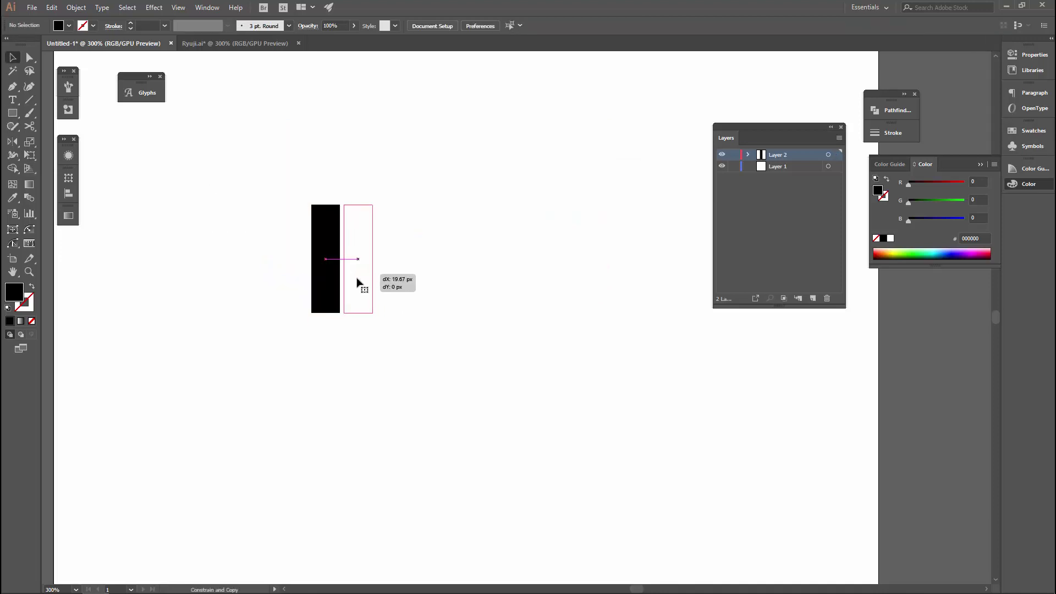
pyautogui.click(312, 241)
pyautogui.hotkey('shift', 'x')
pyautogui.click(131, 22)
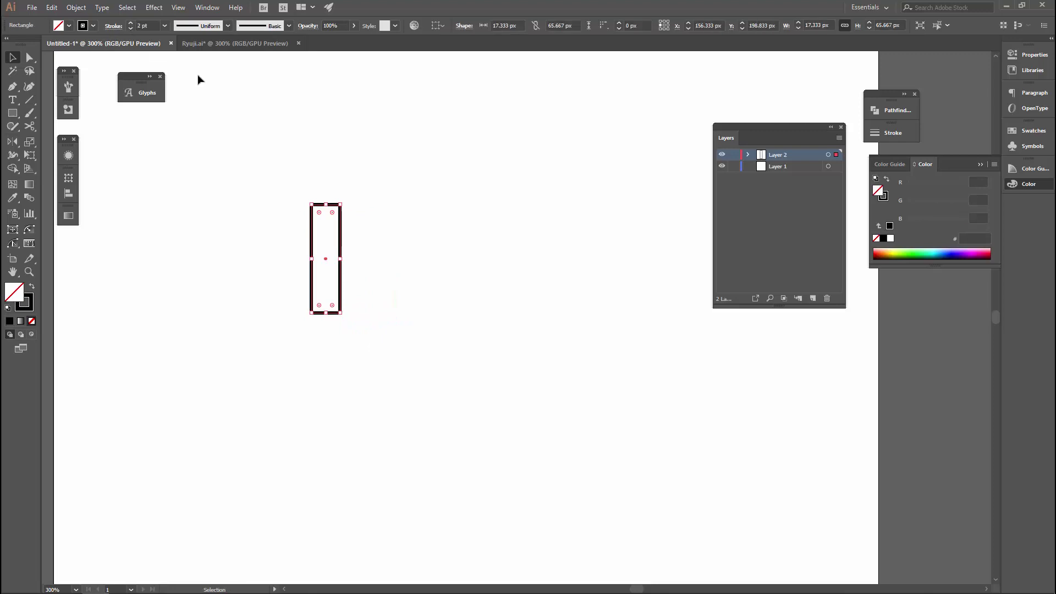
pyautogui.click(220, 138)
# Duplicate the rectangle rightward with Ctrl+D into a row of six, and select them all
pyautogui.moveTo(341, 226); pyautogui.dragTo(371, 237)
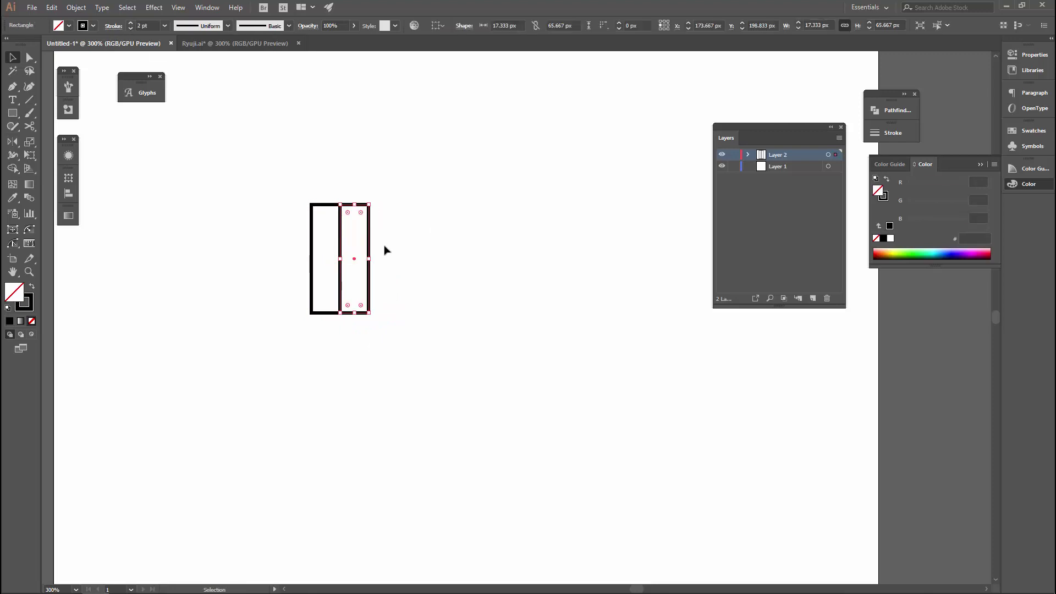
pyautogui.hotkey('ctrl', 'd')
pyautogui.hotkey('ctrl', 'd')
pyautogui.hotkey('ctrl', 'd')
pyautogui.hotkey('ctrl', 'd')
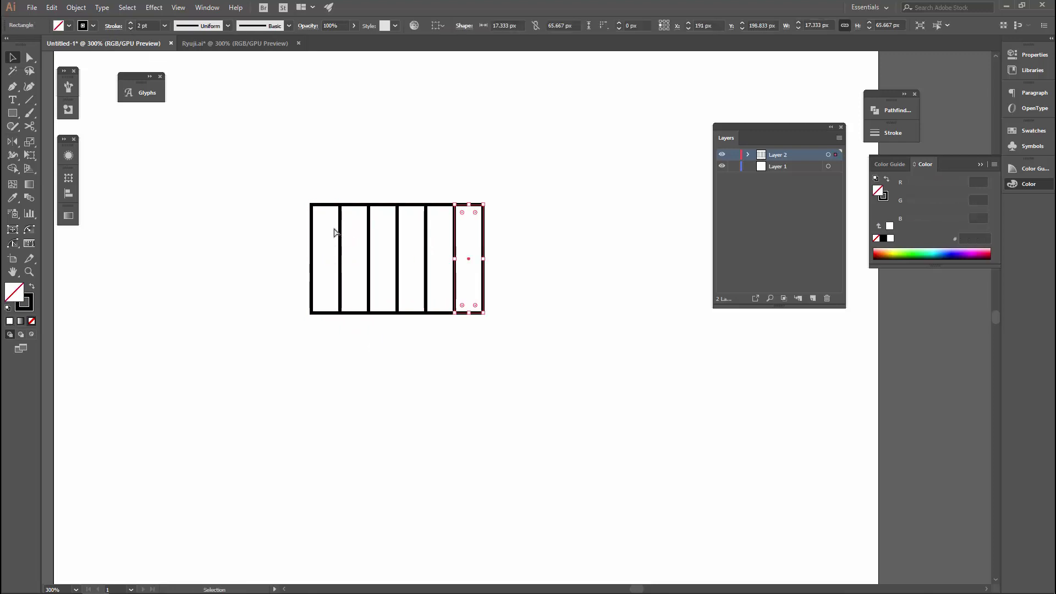
pyautogui.moveTo(243, 158); pyautogui.dragTo(500, 290)
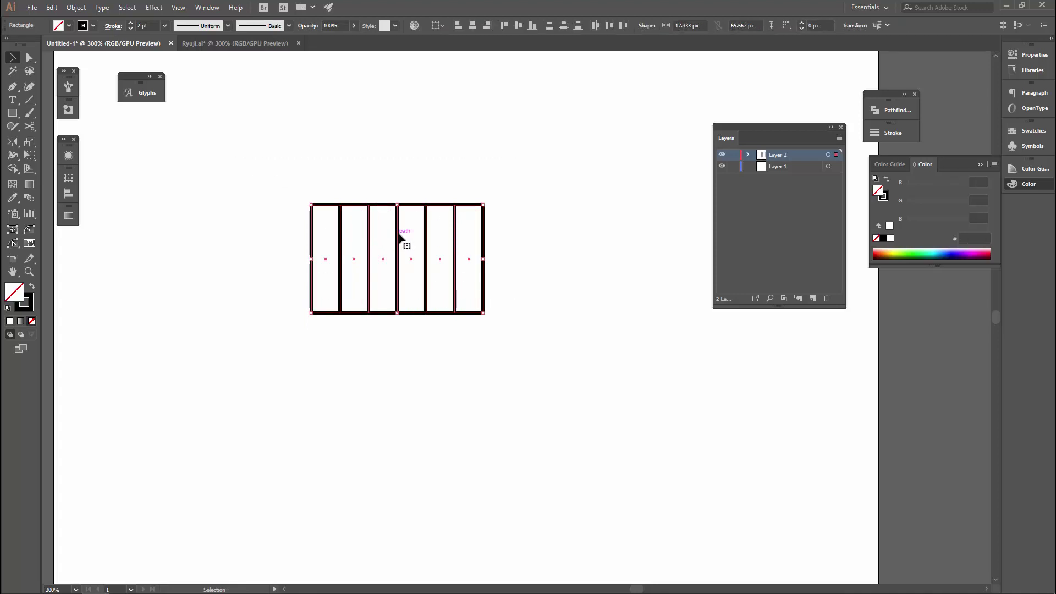
# Try a perspective distortion on the six rectangles, then undo it
pyautogui.press('a')
pyautogui.press('v')
pyautogui.press('e')
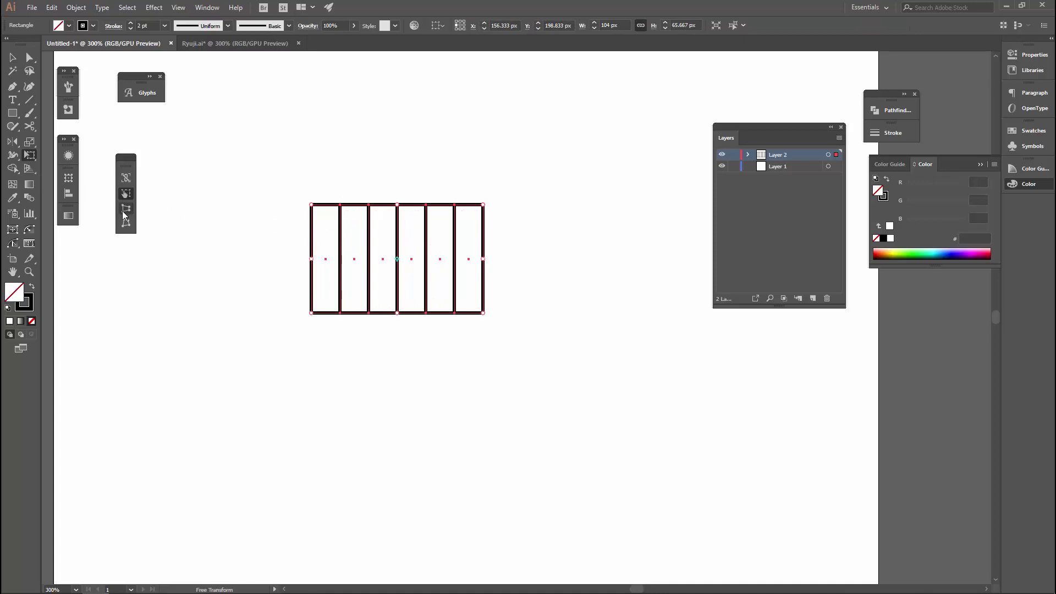
pyautogui.moveTo(312, 205)
pyautogui.mouseDown()
pyautogui.moveTo(360, 218)
pyautogui.moveTo(358, 206)
pyautogui.mouseUp()
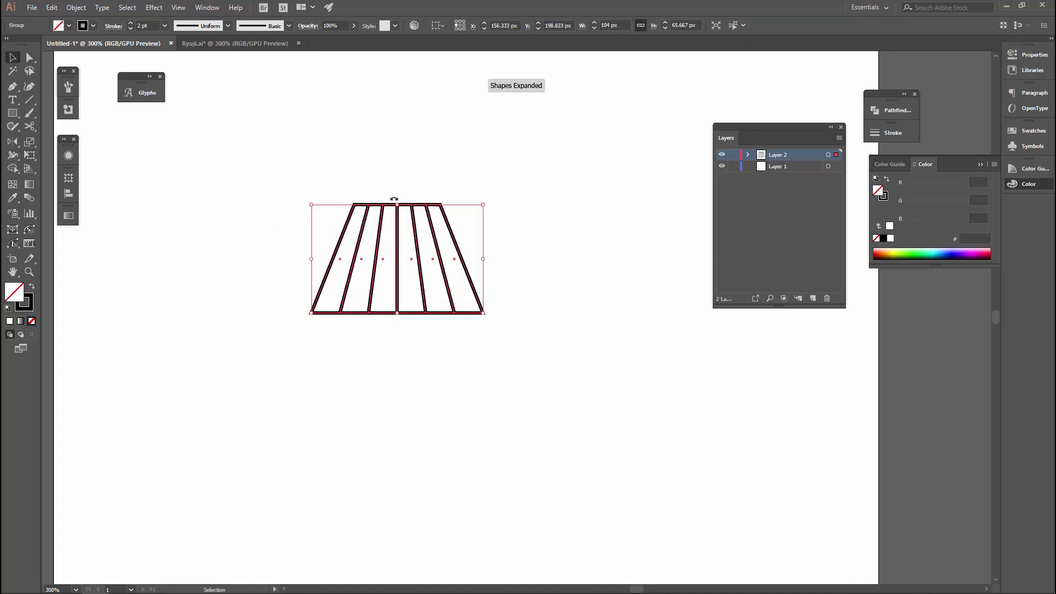
pyautogui.click(512, 326)
pyautogui.hotkey('ctrl', 'z')
pyautogui.hotkey('ctrl', 'z')
pyautogui.press('v')
# Ungroup the six rectangles via the right-click menu and reselect them
pyautogui.rightClick(354, 205)
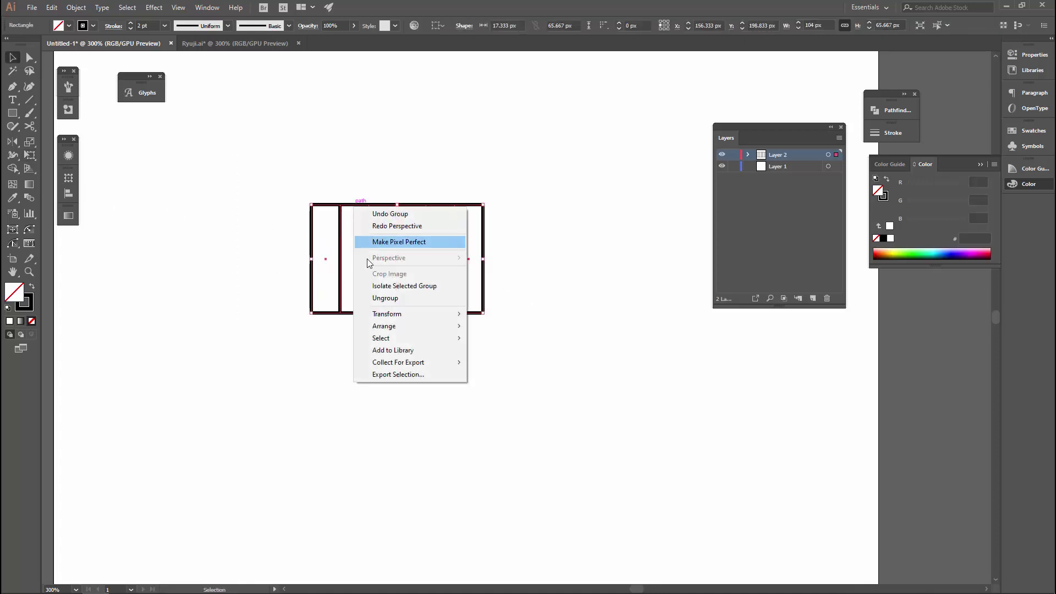
pyautogui.click(340, 188)
pyautogui.moveTo(484, 281); pyautogui.dragTo(495, 291)
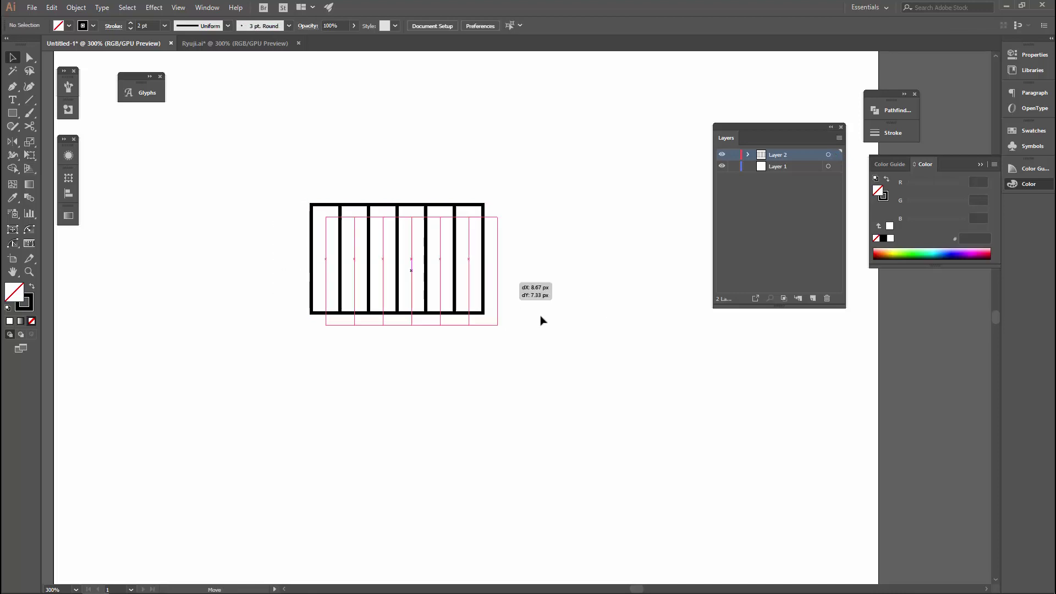
pyautogui.hotkey('ctrl', 'z')
pyautogui.rightClick(486, 276)
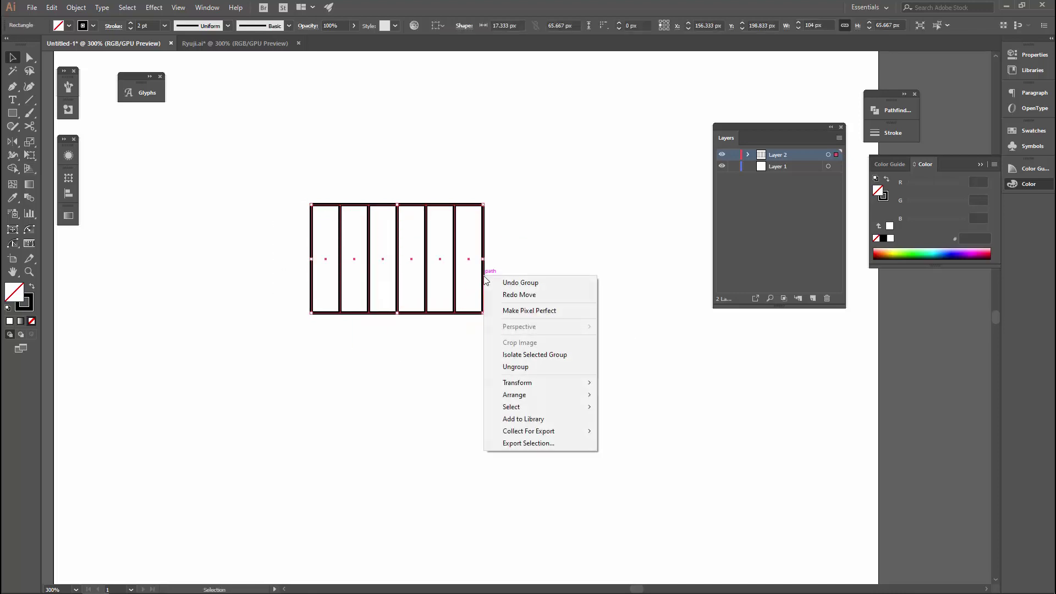
pyautogui.click(526, 372)
pyautogui.click(323, 177)
pyautogui.moveTo(323, 176); pyautogui.dragTo(448, 266)
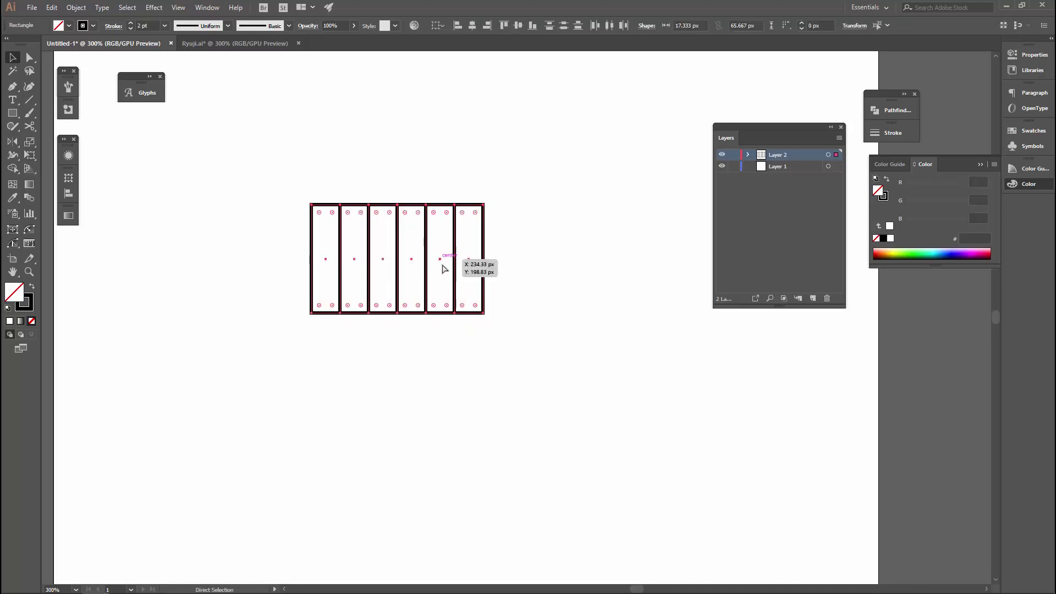
# Tear off the Free Transform tools and Perspective Distort the rectangles into a trapezoid
pyautogui.moveTo(29, 155); pyautogui.dragTo(126, 160)
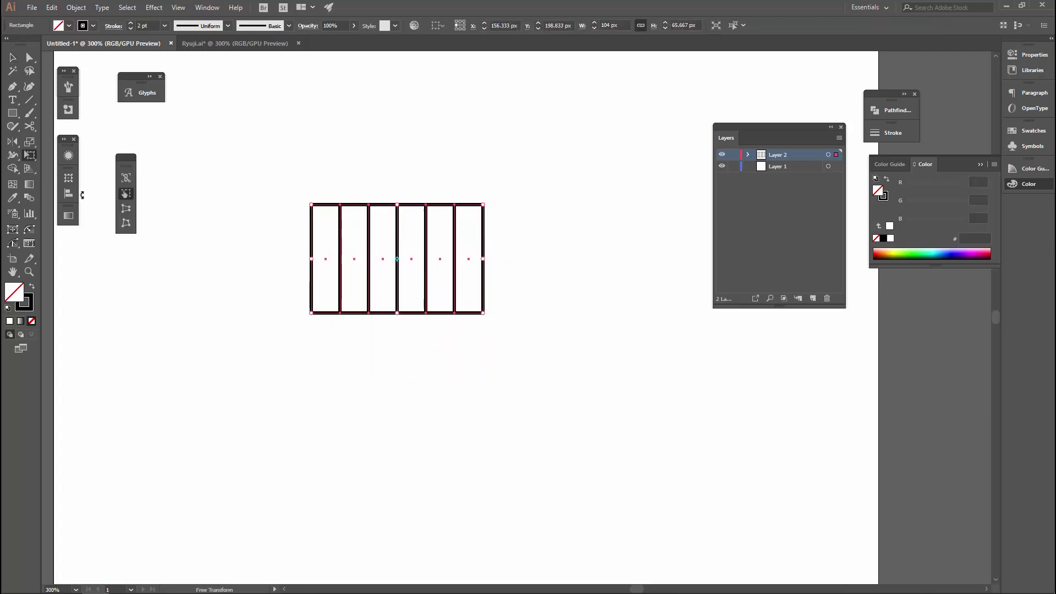
pyautogui.click(126, 210)
pyautogui.moveTo(311, 205); pyautogui.dragTo(347, 204)
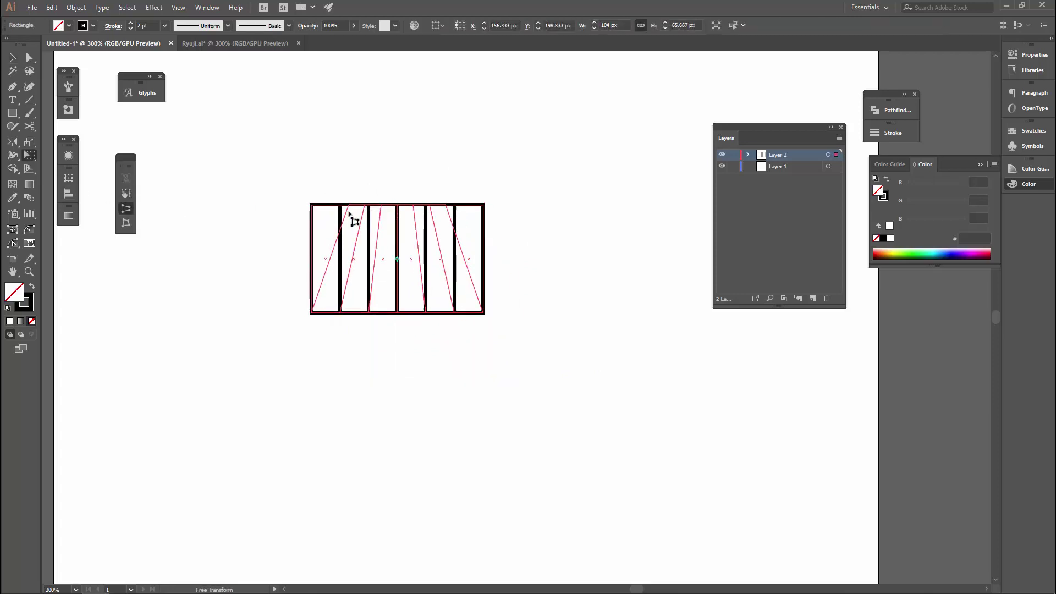
pyautogui.press('v')
pyautogui.click(384, 184)
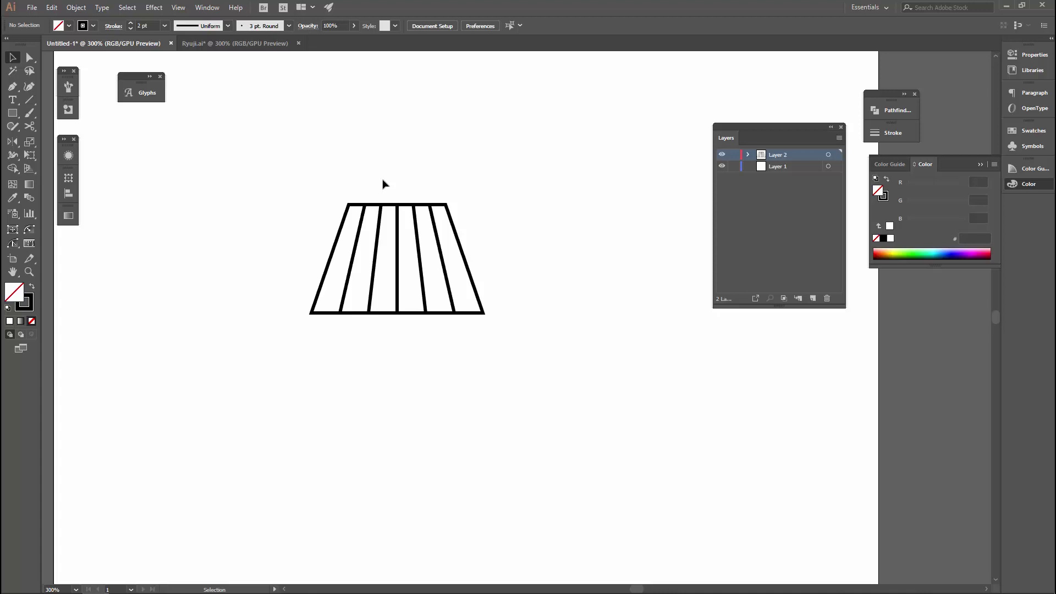
# Select the trapezoid group and delete it, clearing the artboard
pyautogui.moveTo(319, 187); pyautogui.dragTo(452, 266)
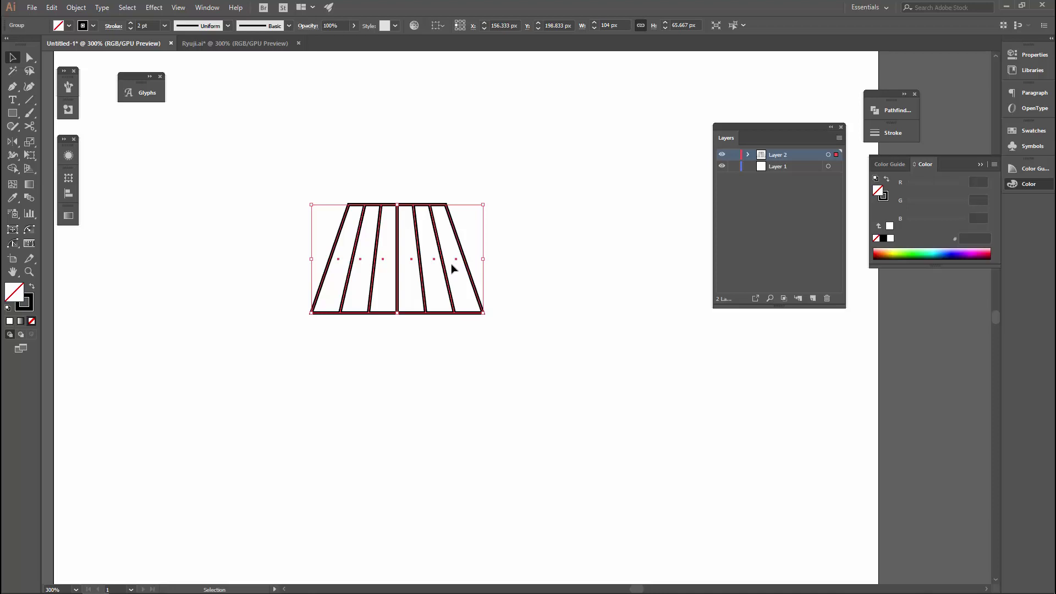
pyautogui.moveTo(456, 270); pyautogui.dragTo(459, 263)
pyautogui.press('Delete')
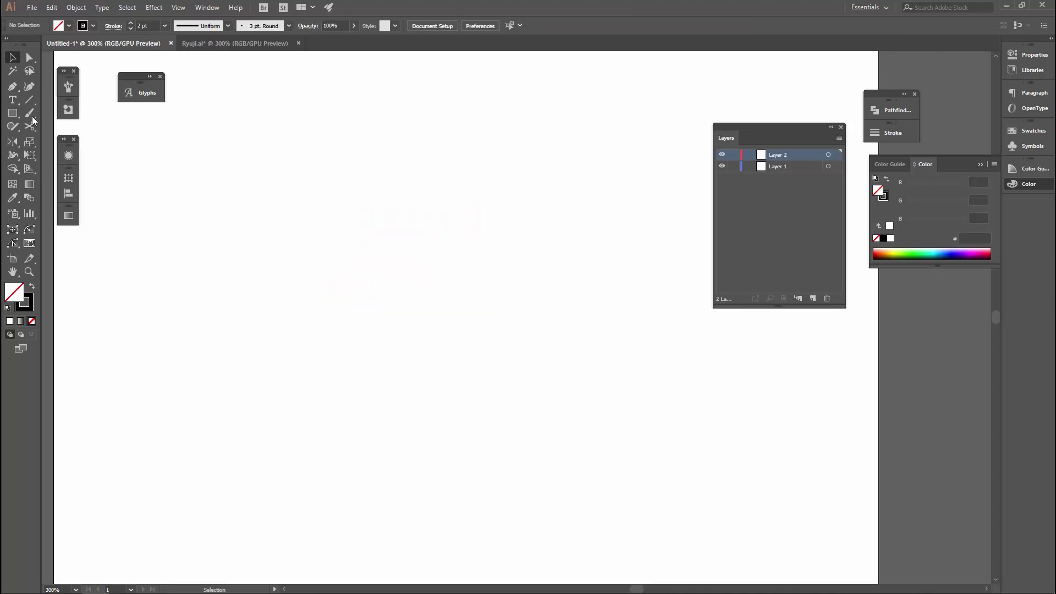
# Draw a tall rounded rectangle for the phone body with a thicker 4 pt outline
pyautogui.click(12, 114)
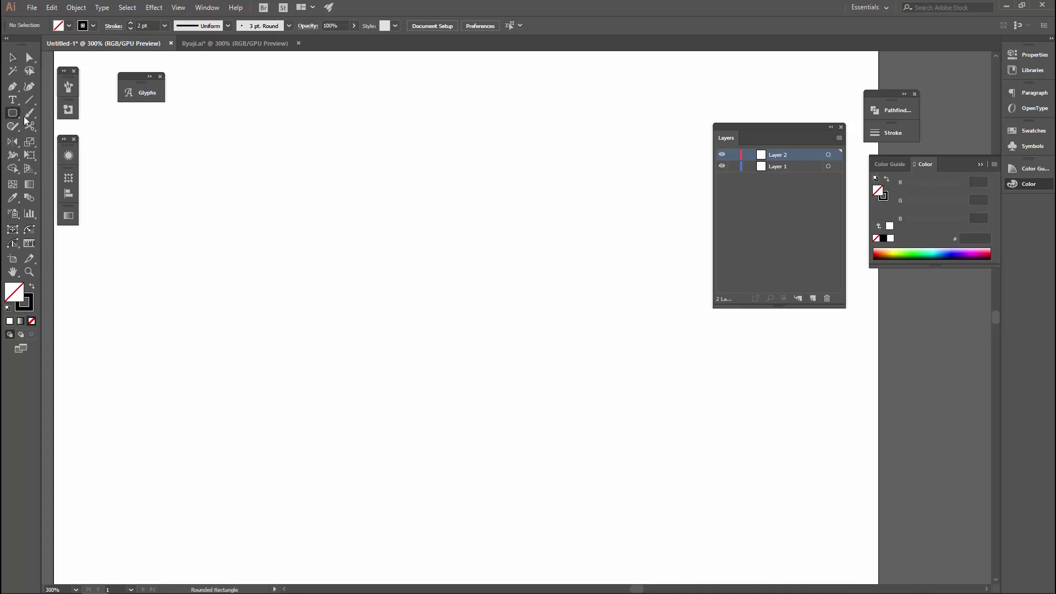
pyautogui.moveTo(283, 166)
pyautogui.mouseDown()
pyautogui.moveTo(376, 282)
pyautogui.moveTo(366, 298)
pyautogui.mouseUp()
pyautogui.press('v')
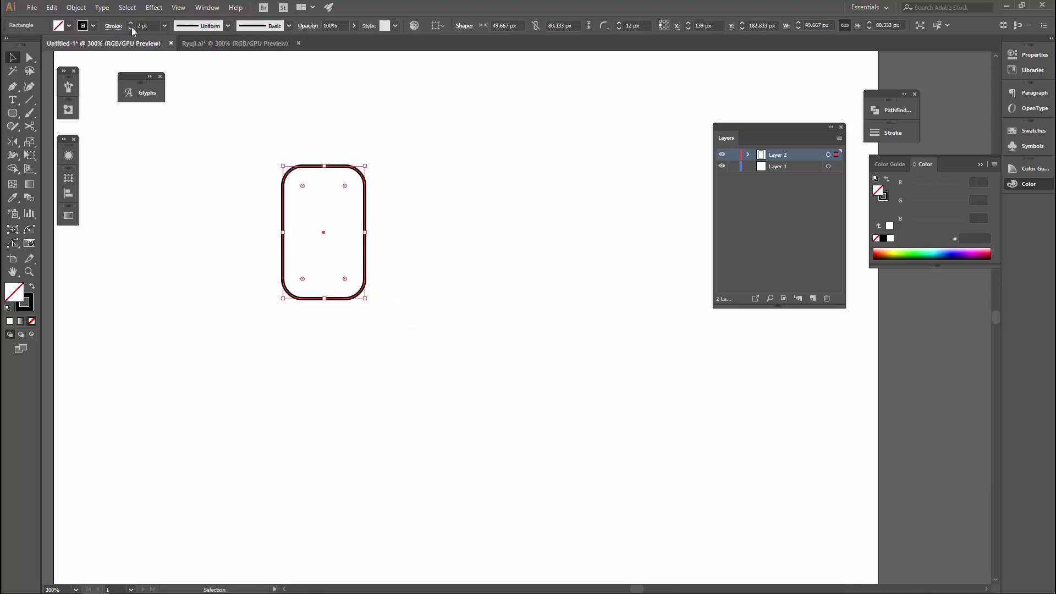
pyautogui.click(131, 24)
pyautogui.click(401, 212)
pyautogui.scroll(1, 362, 219)
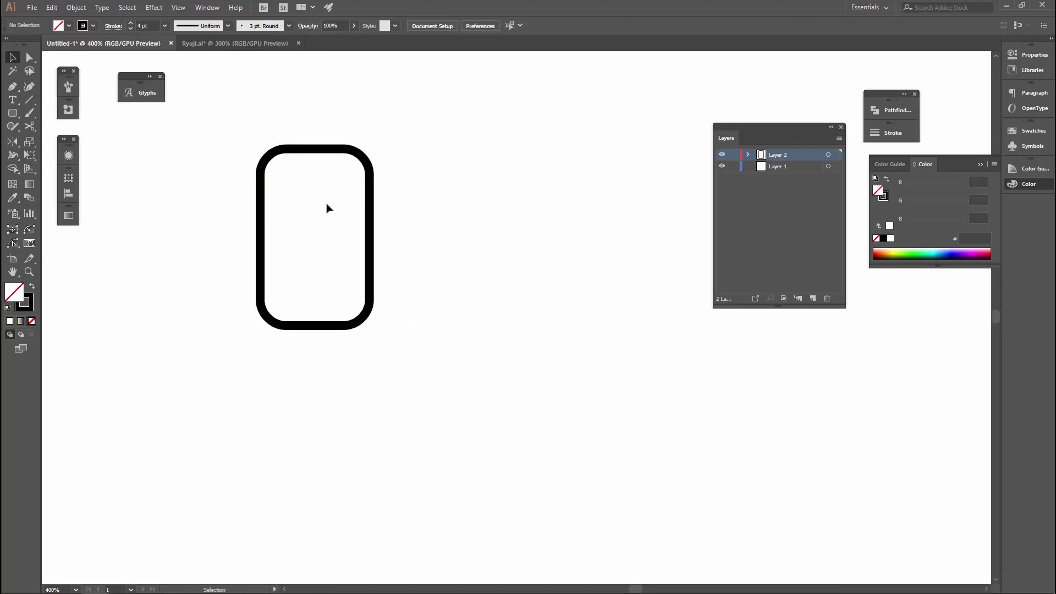
# Draw a short horizontal speaker line near the top of the phone body with the Pen tool
pyautogui.press('p')
pyautogui.click(284, 169)
pyautogui.click(346, 169)
pyautogui.press('v')
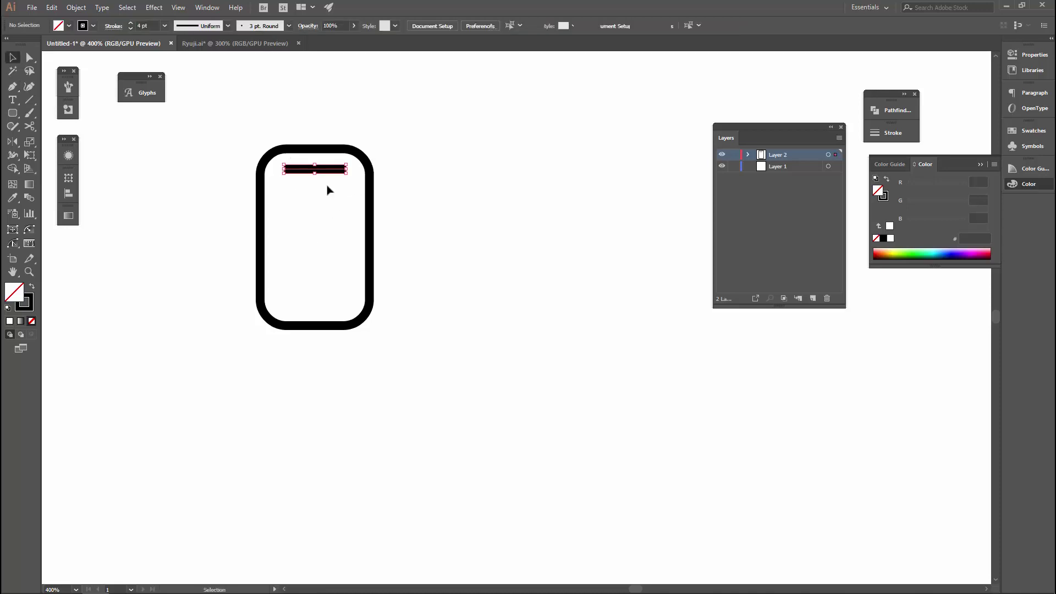
pyautogui.click(328, 190)
pyautogui.click(285, 149)
pyautogui.press('a')
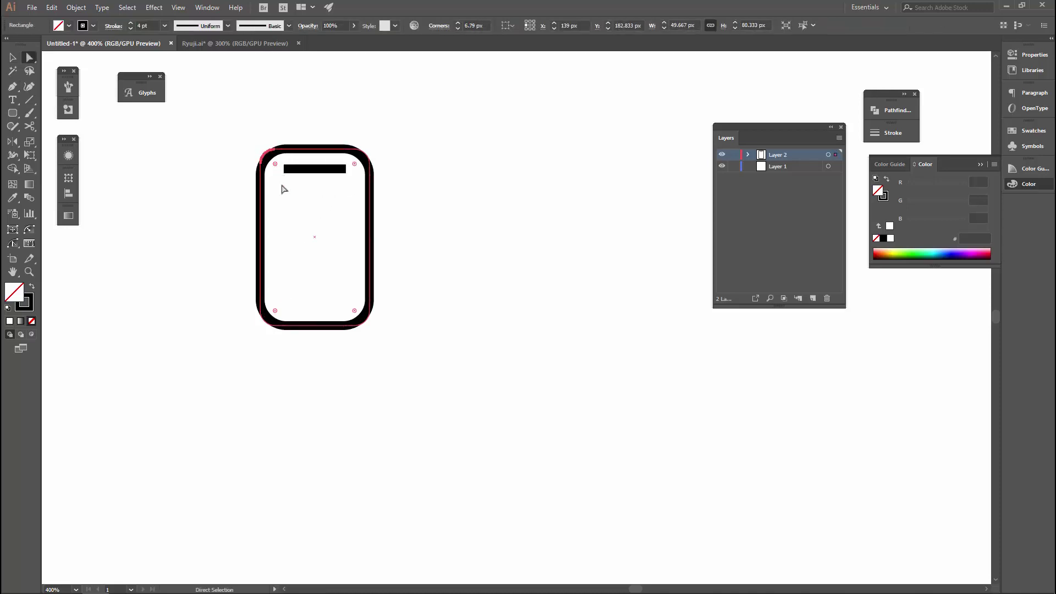
pyautogui.click(303, 179)
pyautogui.press('v')
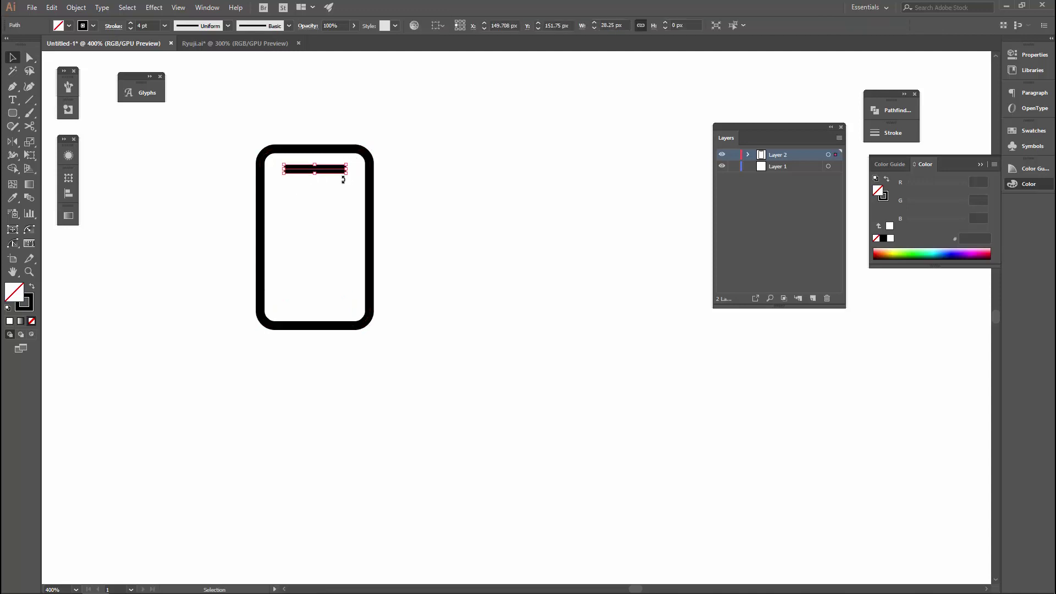
pyautogui.click(330, 184)
# Draw a straight divider line across the bottom of the phone body
pyautogui.press('p')
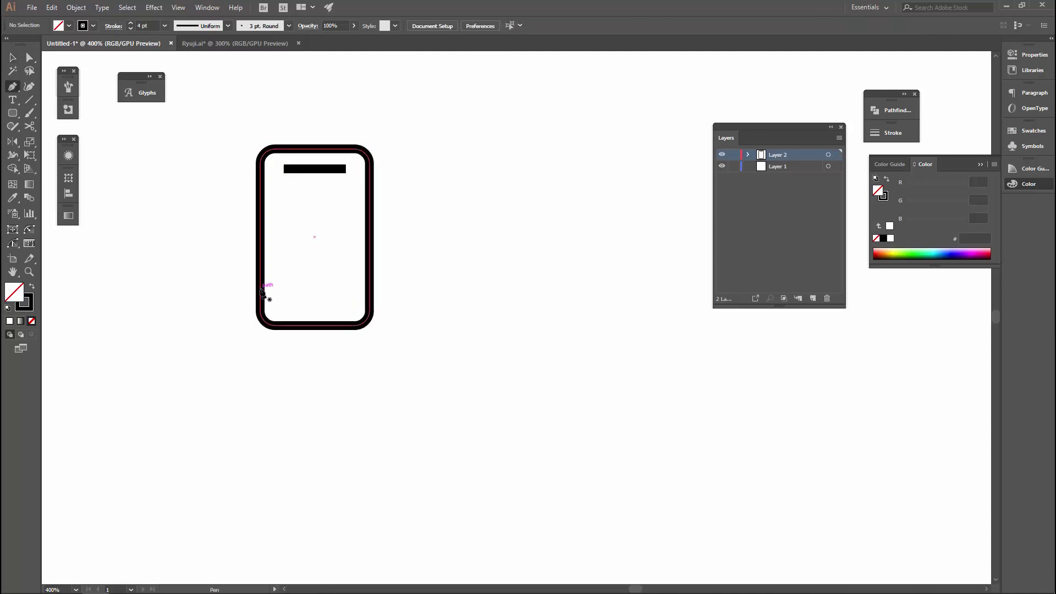
pyautogui.click(259, 290)
pyautogui.click(370, 292)
pyautogui.scroll(2, 330, 281)
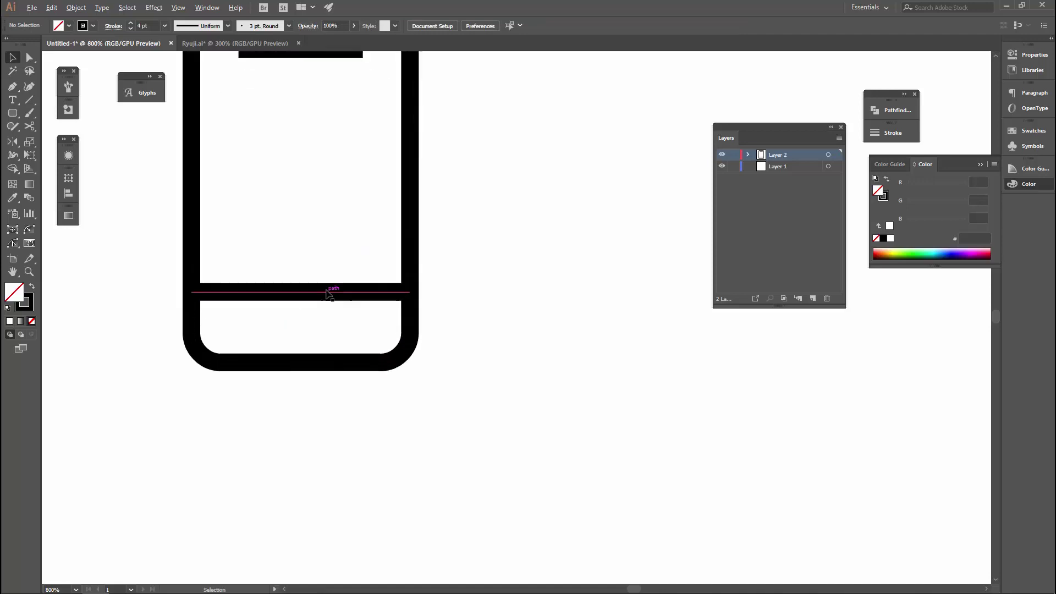
pyautogui.press('v')
pyautogui.click(333, 303)
pyautogui.click(336, 283)
pyautogui.scroll(-3, 352, 275)
# Give all the phone icon's lines Round Cap ends in the Stroke panel
pyautogui.moveTo(405, 312); pyautogui.dragTo(278, 157)
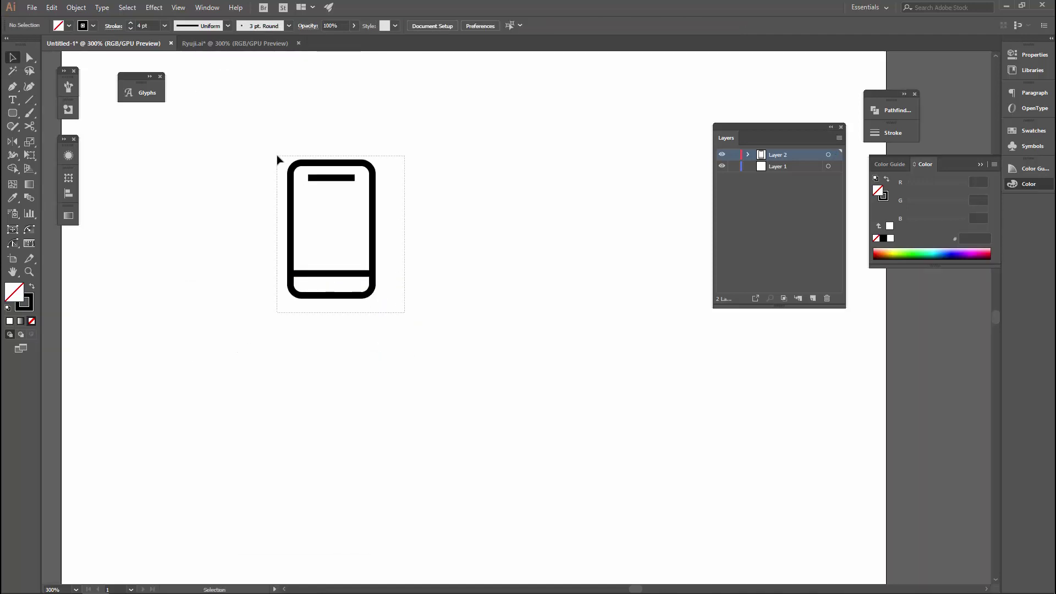
pyautogui.click(894, 133)
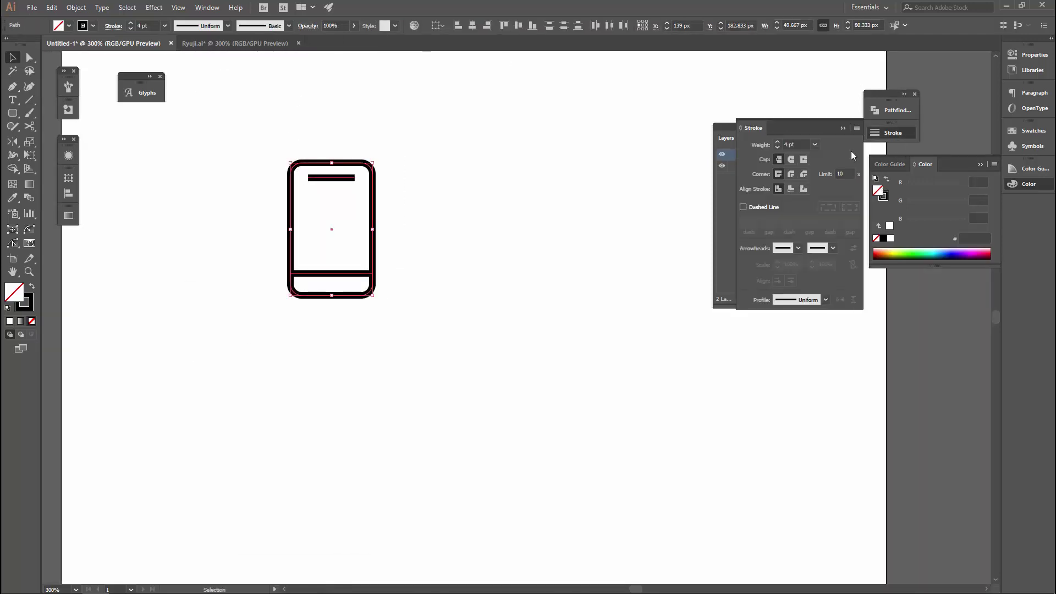
pyautogui.click(796, 160)
pyautogui.click(377, 283)
pyautogui.scroll(2, 336, 284)
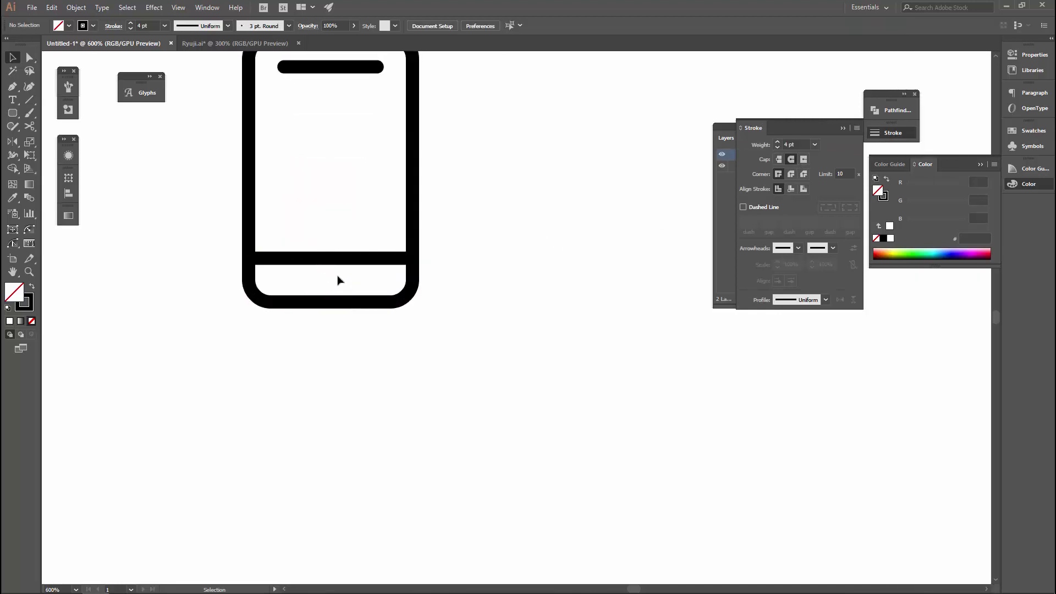
pyautogui.scroll(1, 392, 147)
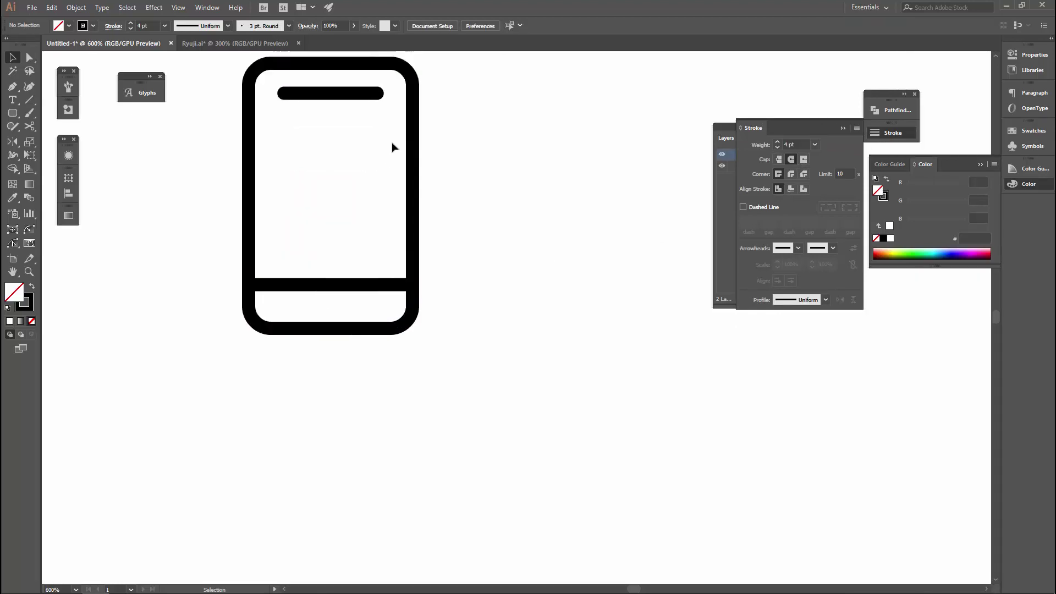
pyautogui.scroll(1, 385, 220)
# Cut the bottom line with Scissors and delete a short piece to open a gap
pyautogui.press('c')
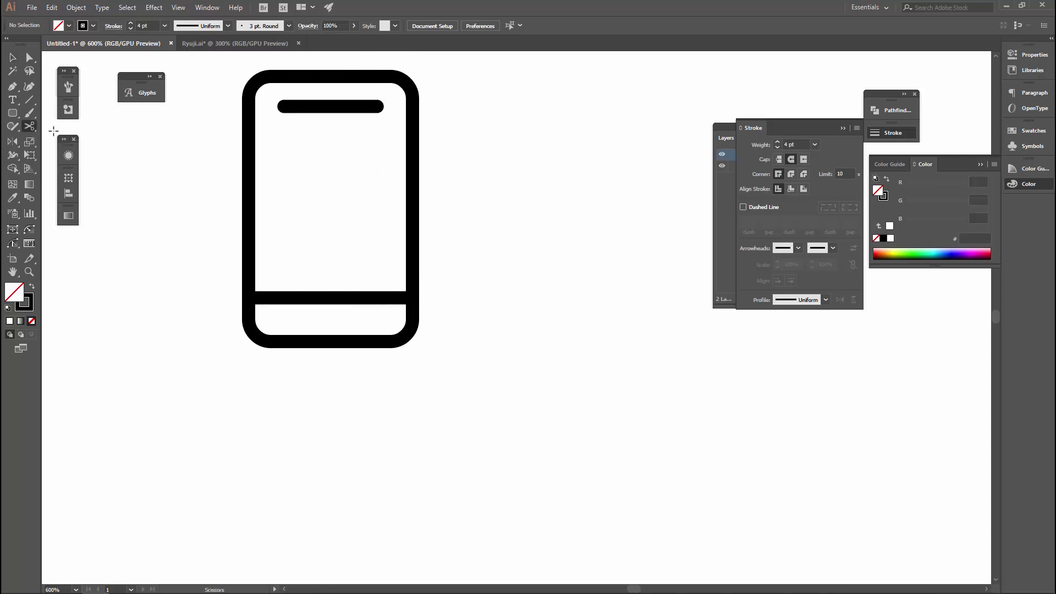
pyautogui.click(377, 298)
pyautogui.scroll(2, 359, 298)
pyautogui.press('a')
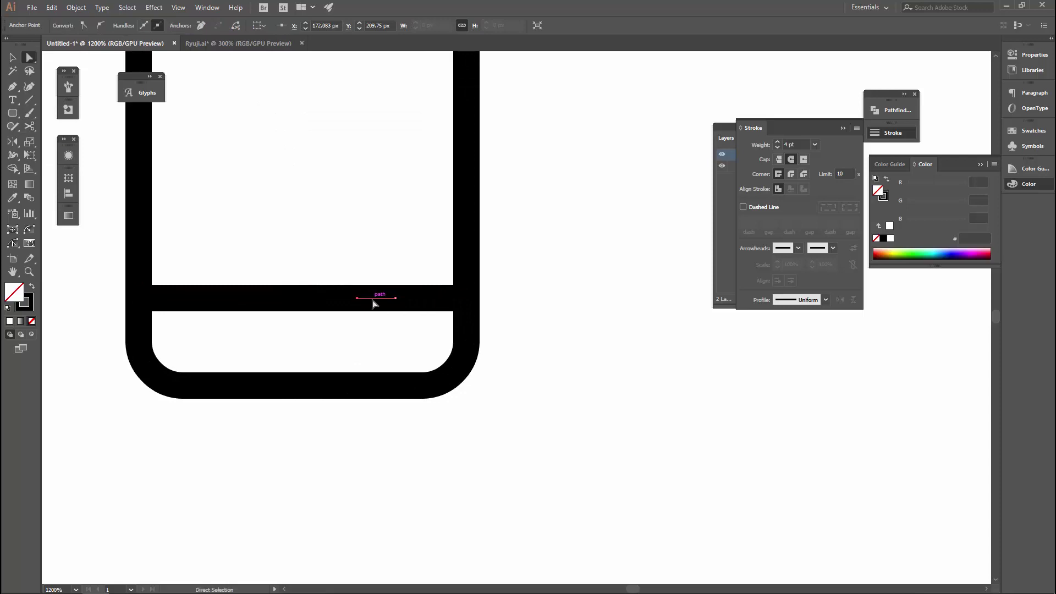
pyautogui.moveTo(386, 268); pyautogui.dragTo(378, 330)
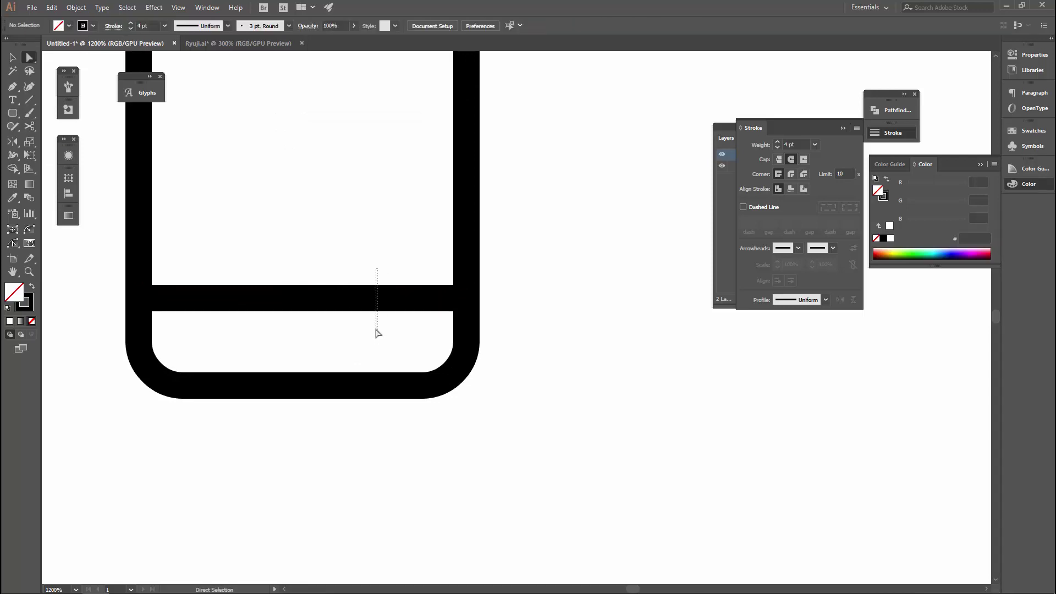
pyautogui.press('Delete')
pyautogui.hotkey('ctrl', 'z')
pyautogui.moveTo(377, 283); pyautogui.dragTo(378, 334)
pyautogui.press('Delete')
pyautogui.click(383, 338)
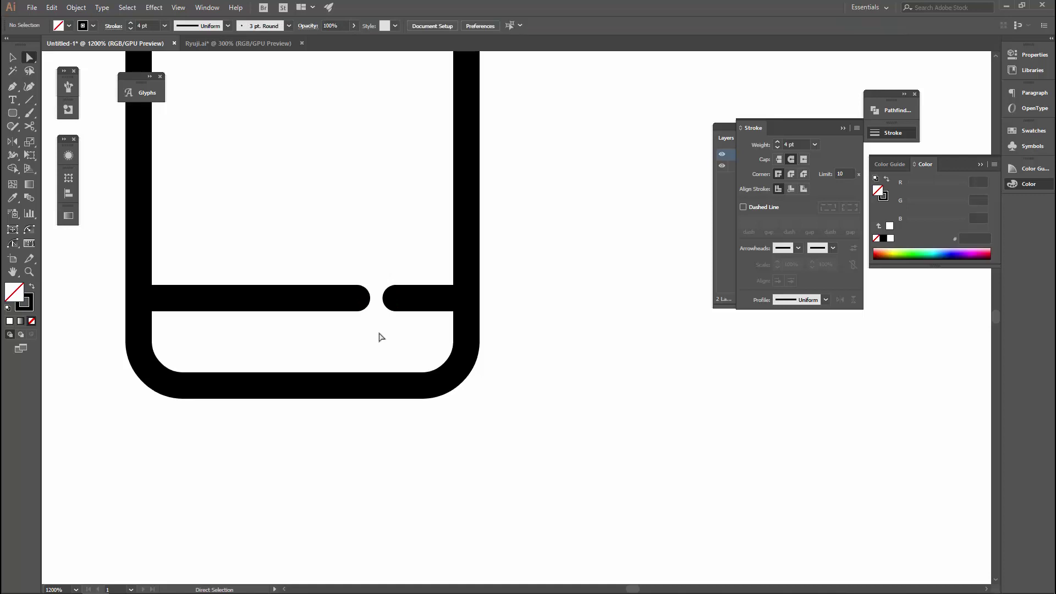
pyautogui.scroll(-2, 377, 285)
# Delete another bottom-line piece and center the short middle dash between the two gaps
pyautogui.press('v')
pyautogui.scroll(-3, 377, 284)
pyautogui.scroll(4, 377, 287)
pyautogui.press('a')
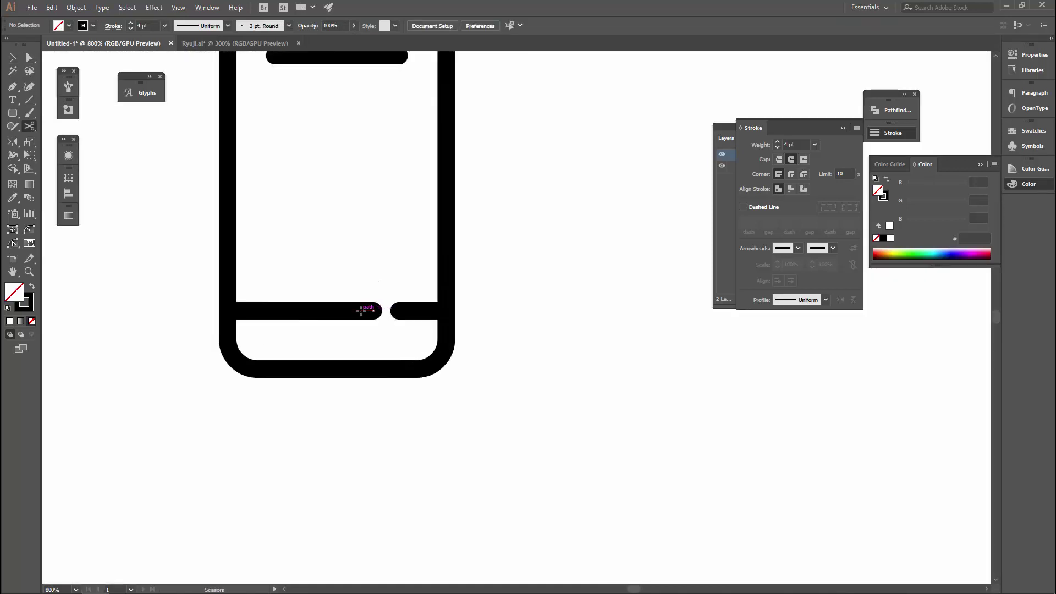
pyautogui.click(348, 312)
pyautogui.press('Delete')
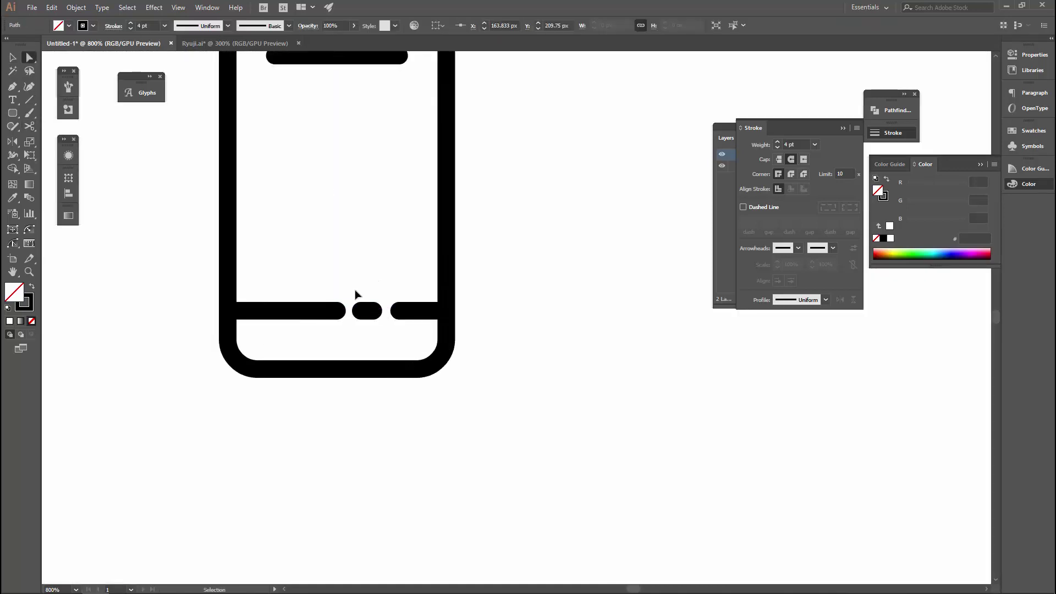
pyautogui.scroll(1, 365, 310)
pyautogui.moveTo(372, 307); pyautogui.dragTo(372, 310)
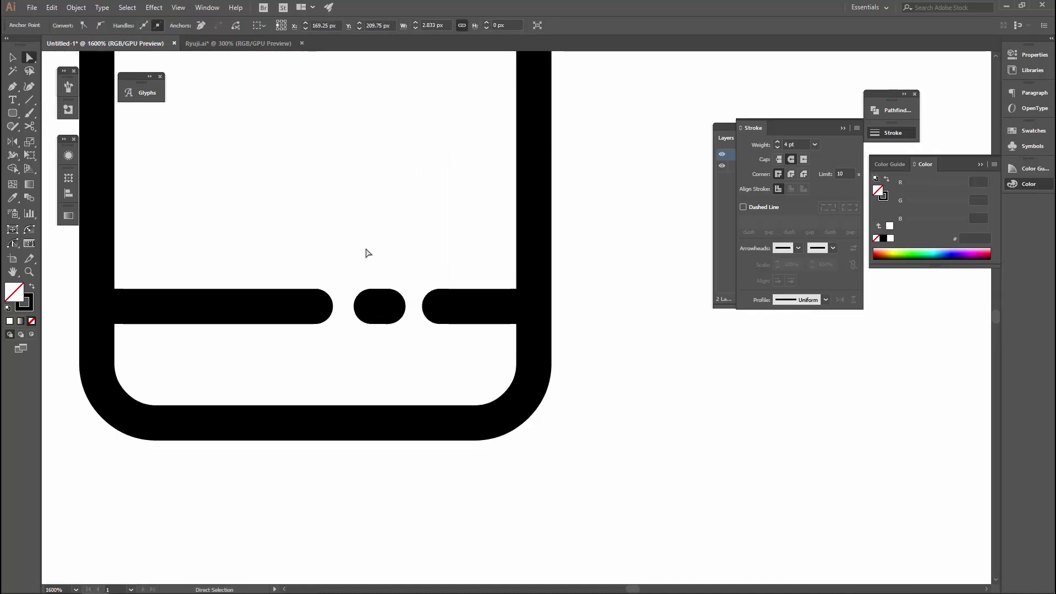
pyautogui.press('v')
pyautogui.scroll(-2, 399, 271)
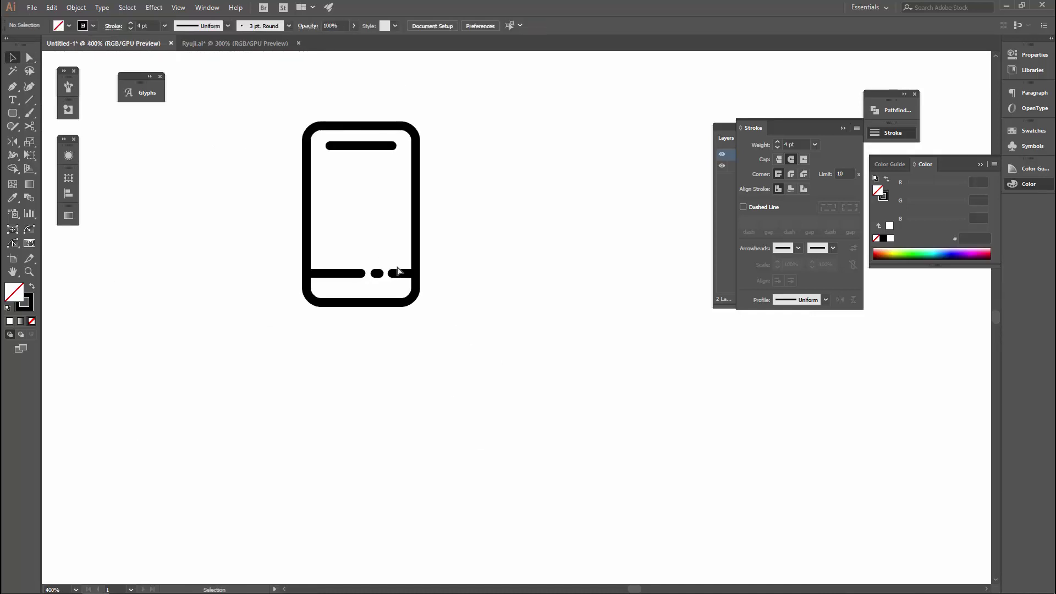
pyautogui.scroll(1, 394, 269)
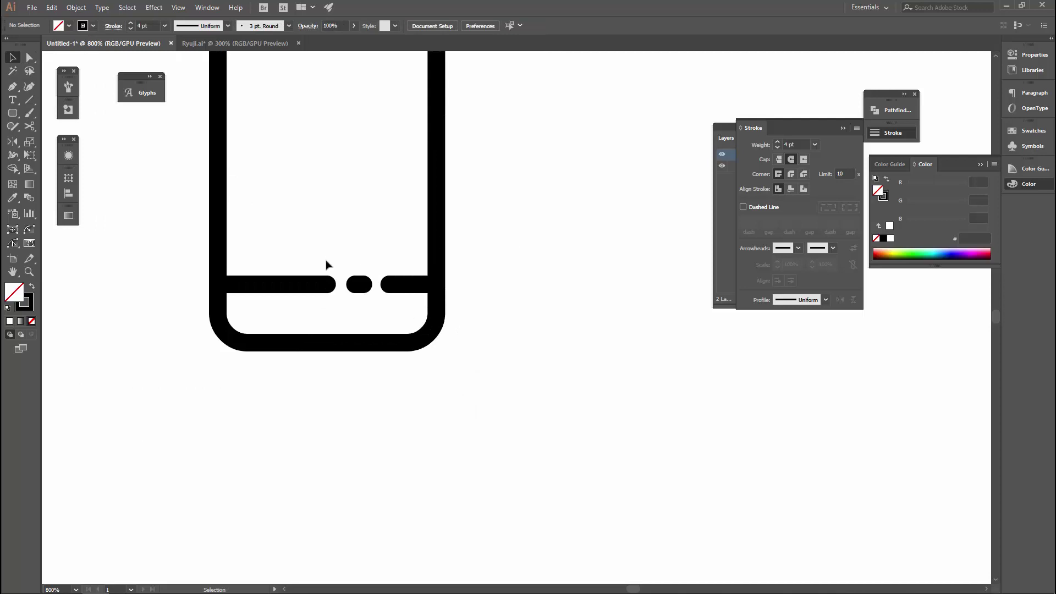
pyautogui.press('a')
pyautogui.scroll(-1, 542, 220)
pyautogui.scroll(2, 440, 212)
pyautogui.hscroll(2, 440, 212)
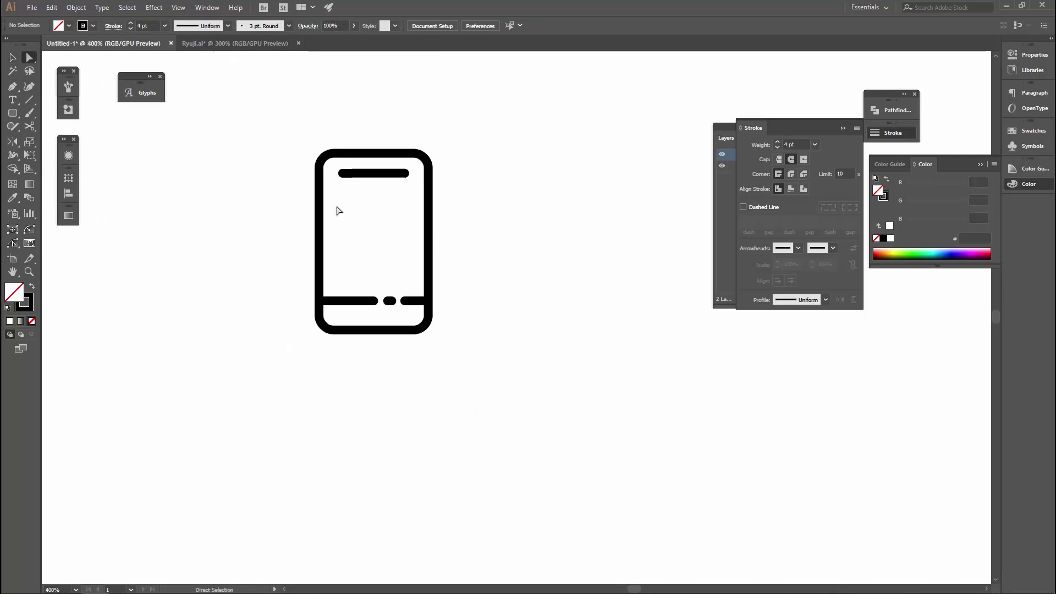
pyautogui.click(11, 114)
pyautogui.hscroll(2, 519, 250)
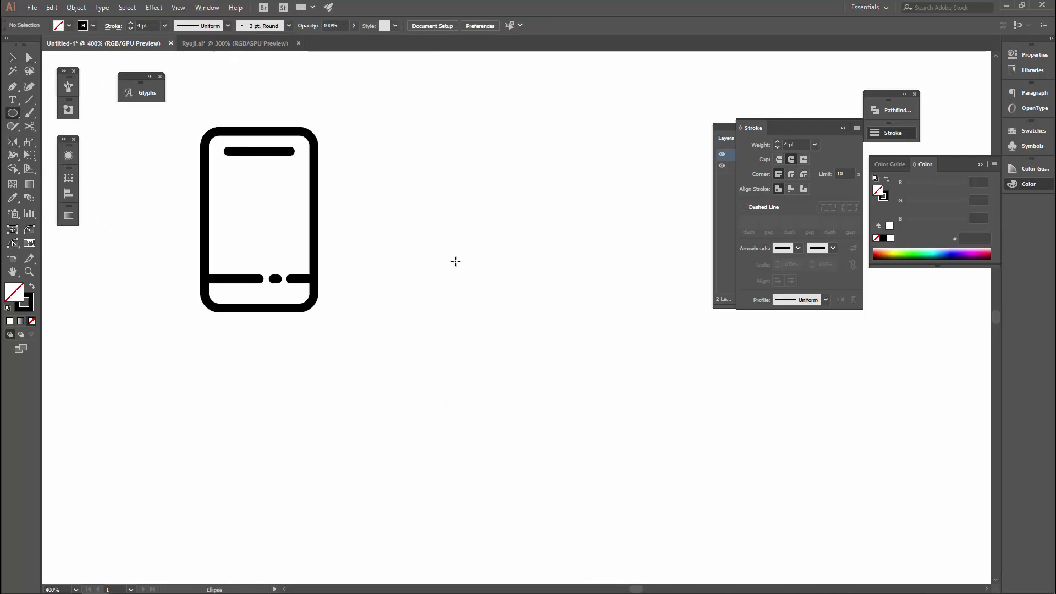
pyautogui.moveTo(455, 261); pyautogui.dragTo(499, 313)
pyautogui.hotkey('ctrl', 'z')
pyautogui.press('v')
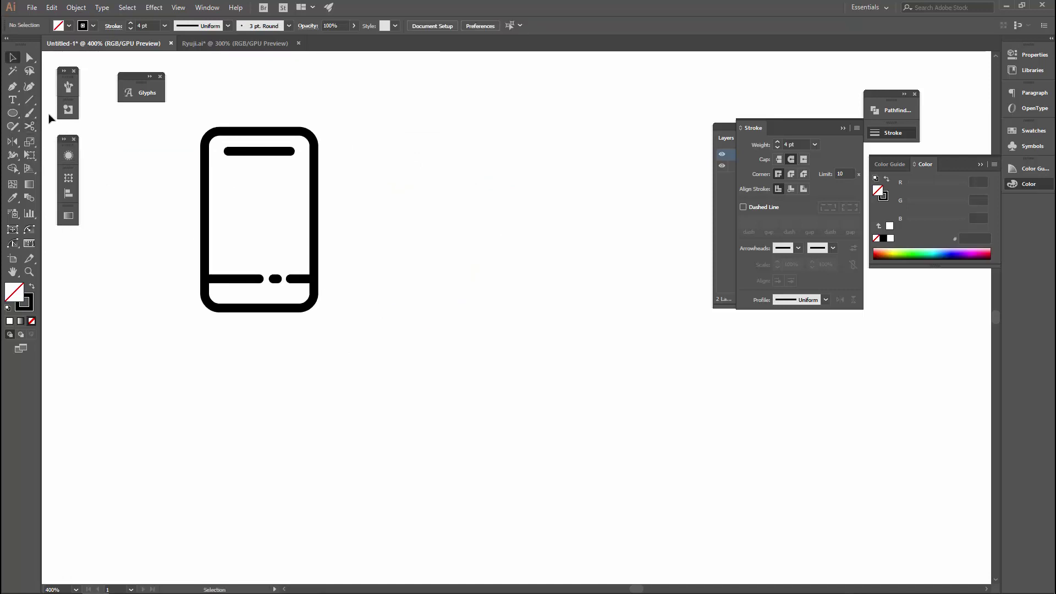
pyautogui.press('v')
pyautogui.click(29, 127)
pyautogui.click(81, 128)
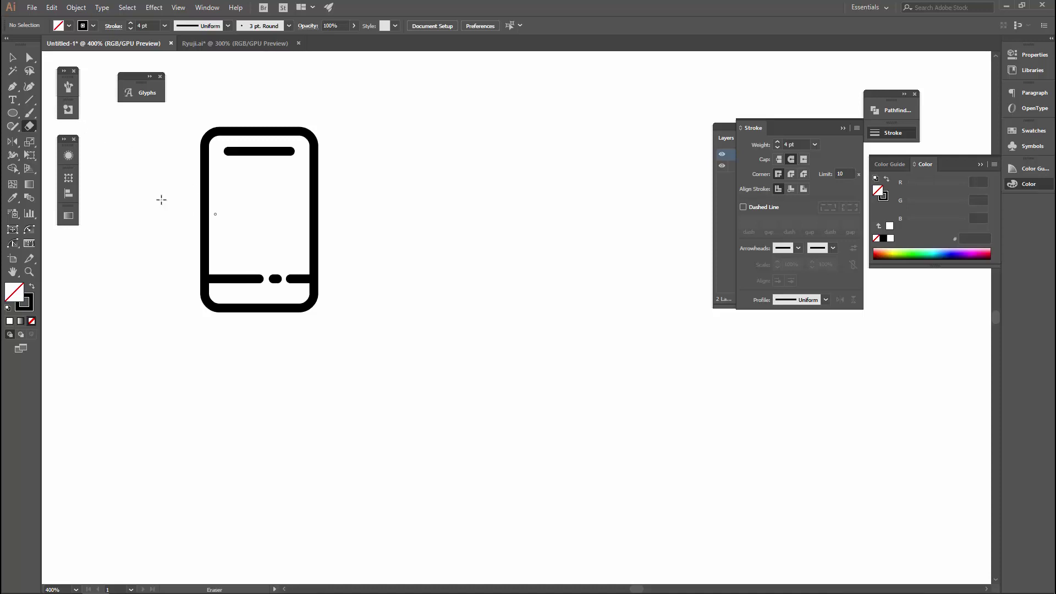
pyautogui.hotkey('ctrl', '=')
pyautogui.hotkey('ctrl', '=')
pyautogui.hotkey('alt', 'v')
pyautogui.press('Escape')
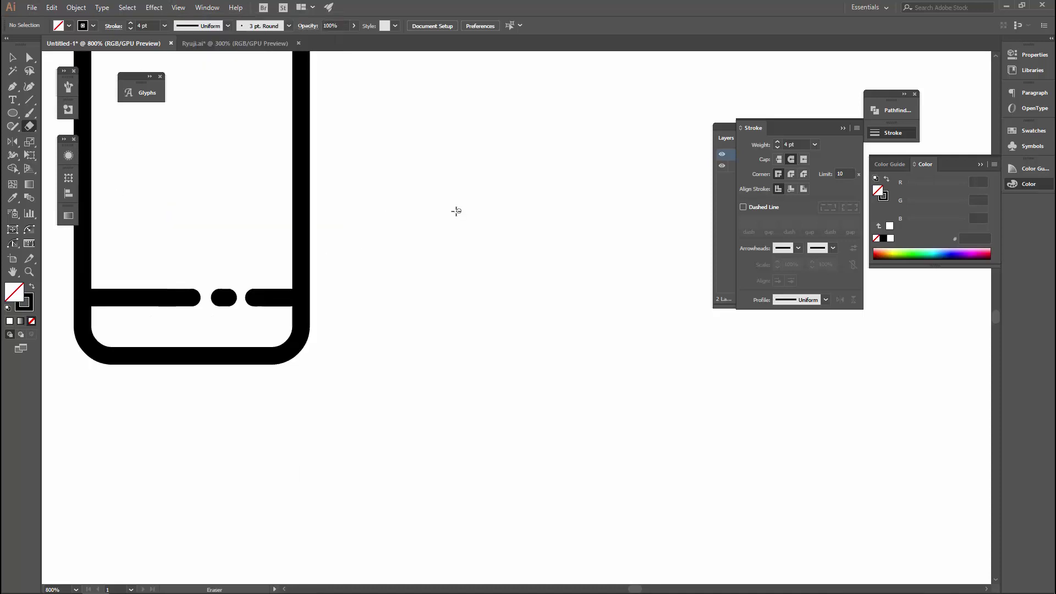
pyautogui.press('v')
# Draw a horizontal line right of the phone and Alt-drag a copy directly below
pyautogui.click(301, 214)
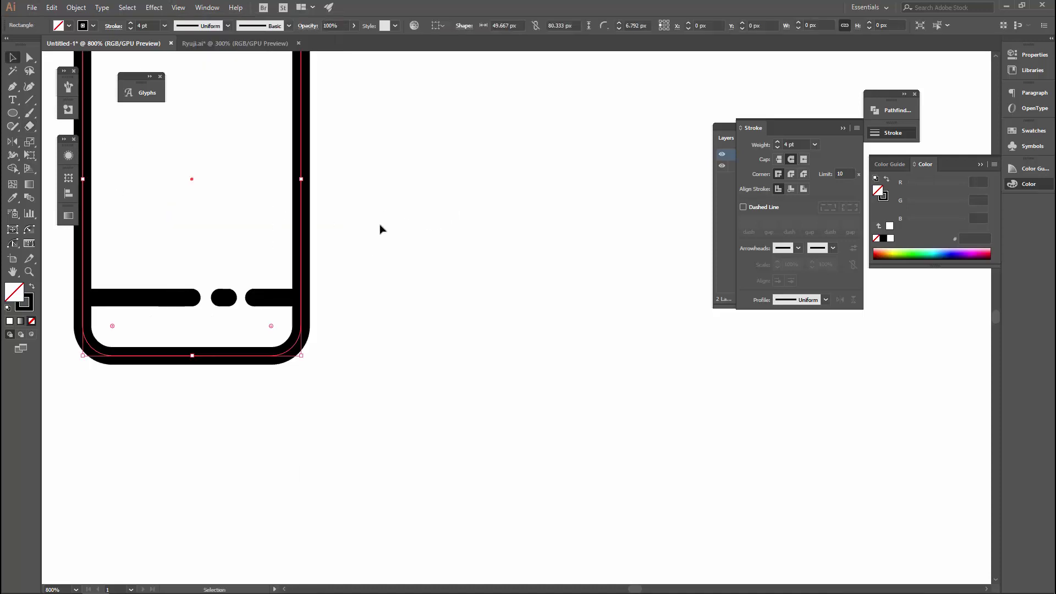
pyautogui.click(373, 217)
pyautogui.press('p')
pyautogui.moveTo(645, 212)
pyautogui.mouseDown()
pyautogui.moveTo(645, 237)
pyautogui.moveTo(536, 248)
pyautogui.mouseUp()
pyautogui.hotkey('ctrl', 'z')
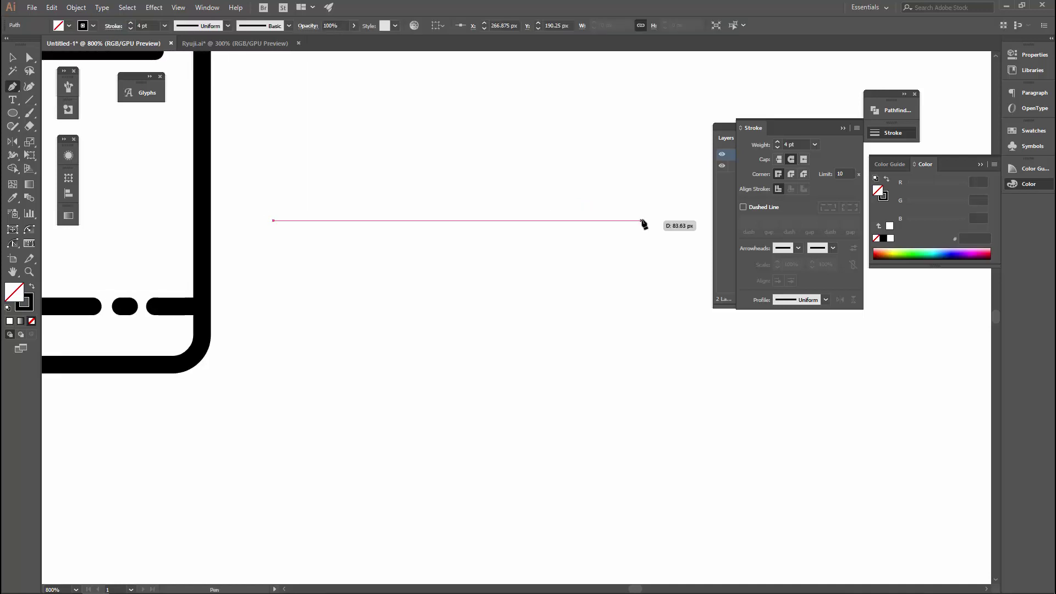
pyautogui.click(644, 221)
pyautogui.press('v')
pyautogui.keyDown('alt'); pyautogui.moveTo(484, 220); pyautogui.dragTo(484, 292); pyautogui.keyUp('alt')
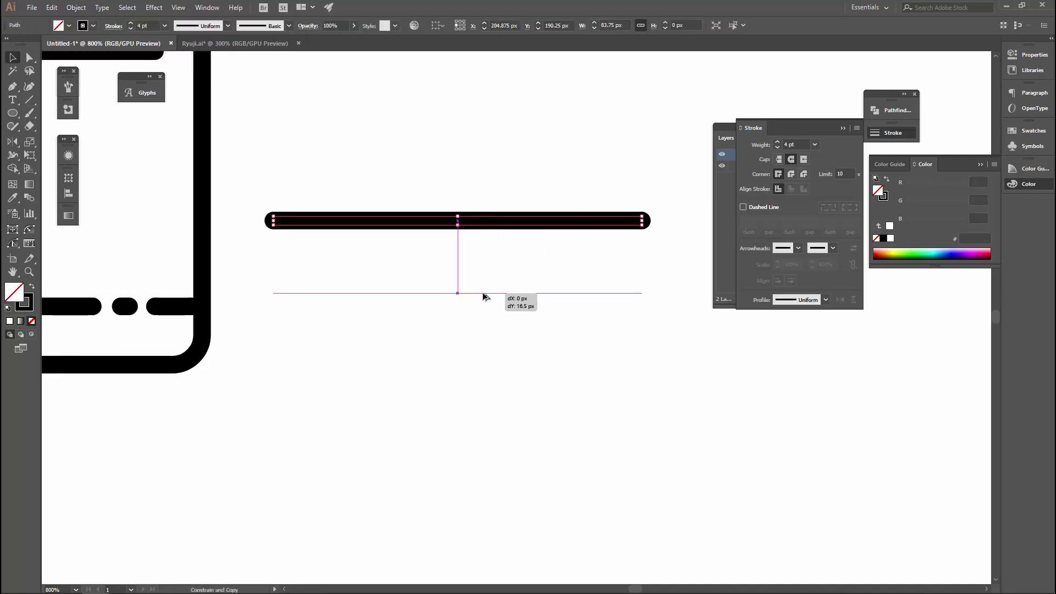
# Split both lines: erase a gap in the top one and cut and delete a bottom piece
pyautogui.click(444, 203)
pyautogui.click(455, 223)
pyautogui.hotkey('shift', 'e')
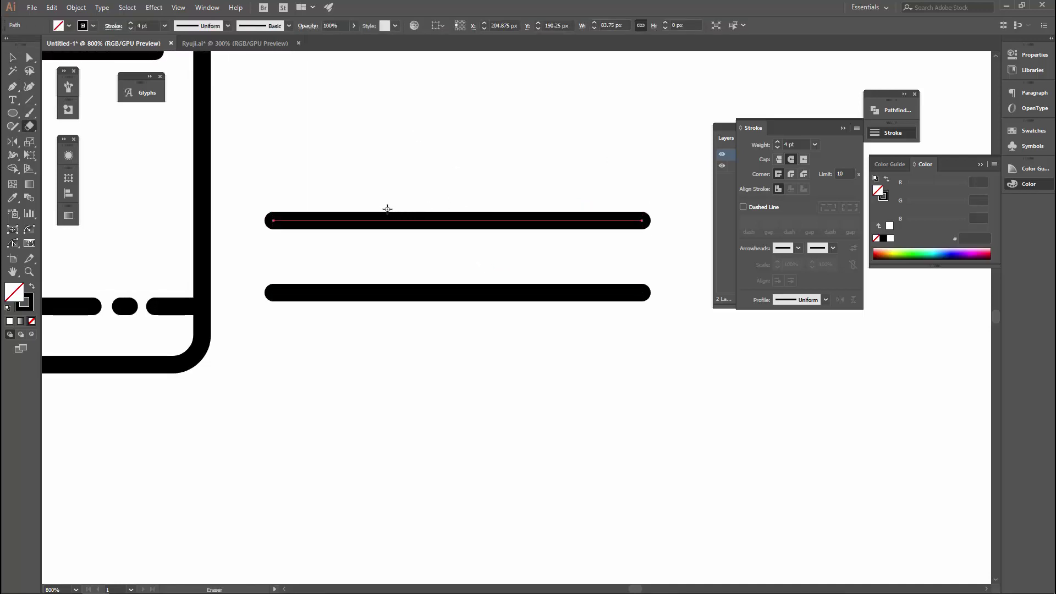
pyautogui.moveTo(368, 201); pyautogui.dragTo(365, 254)
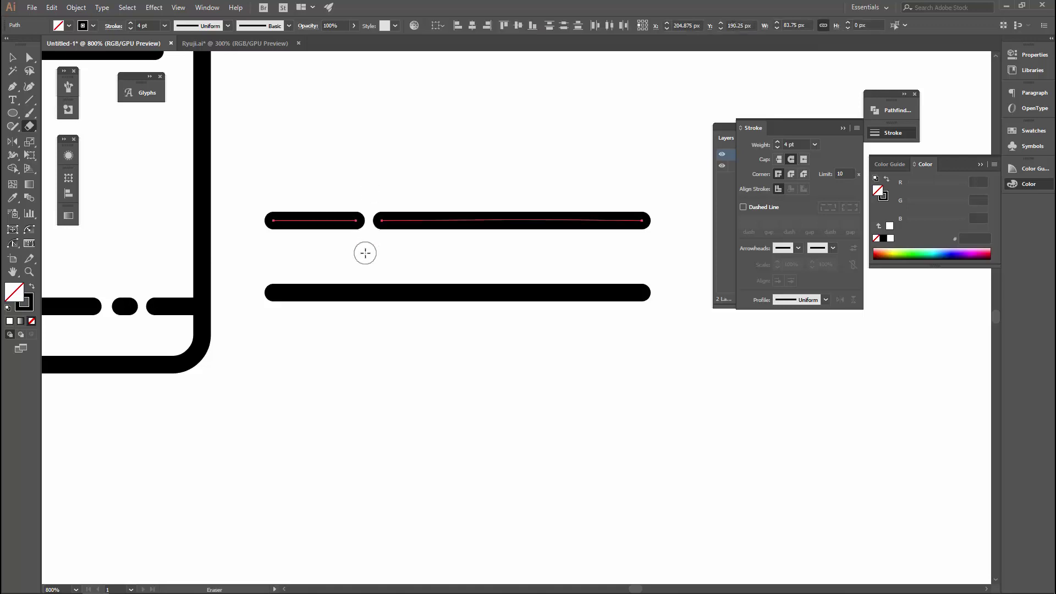
pyautogui.press('c')
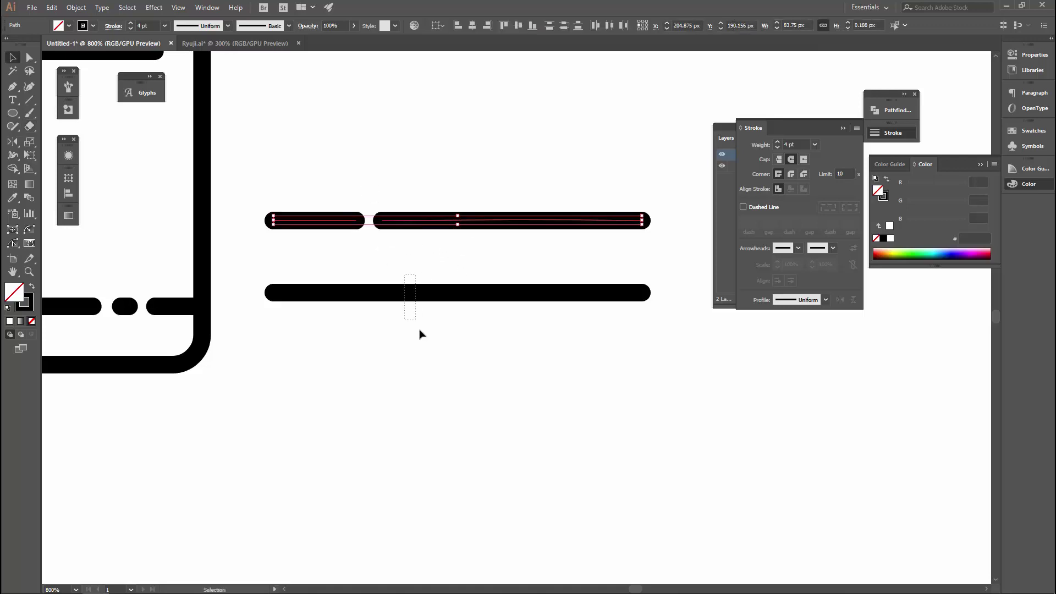
pyautogui.click(356, 292)
pyautogui.press('a')
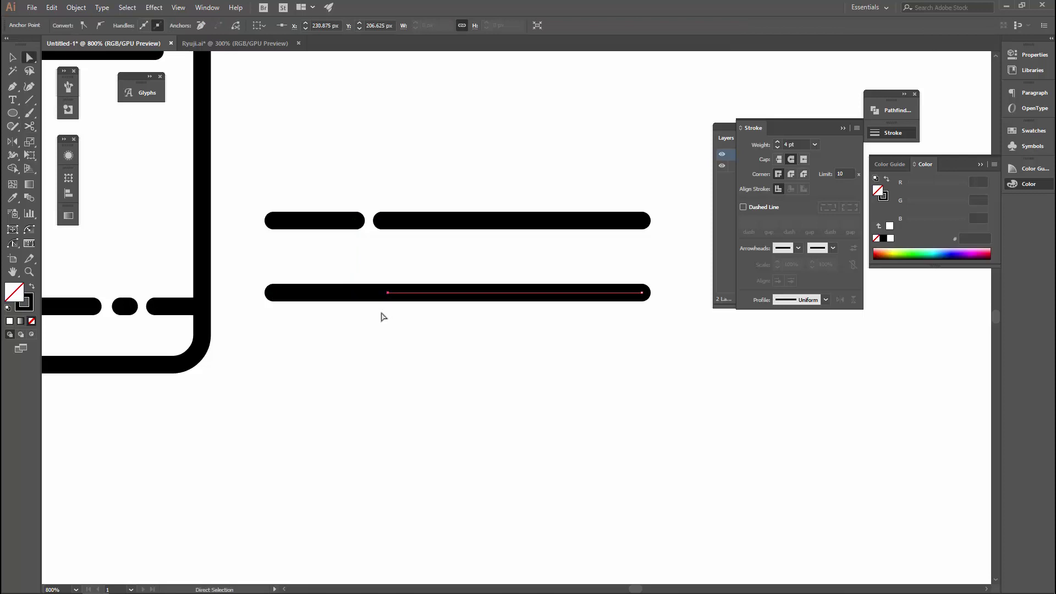
pyautogui.moveTo(379, 314); pyautogui.dragTo(373, 273)
pyautogui.press('Delete')
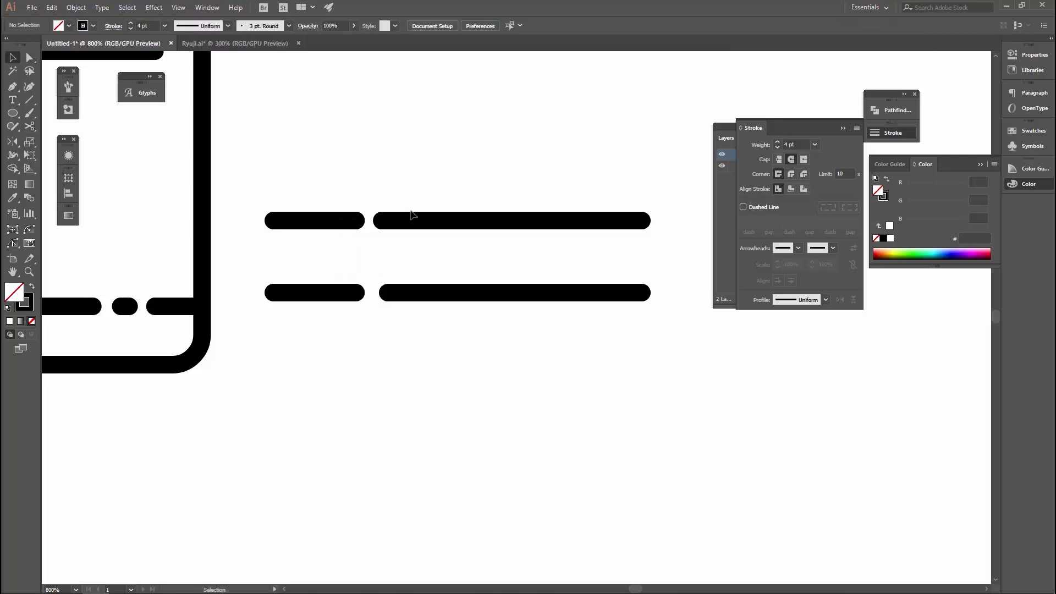
# Select the long pieces of both lines and the bottom short piece's left anchor point
pyautogui.click(414, 218)
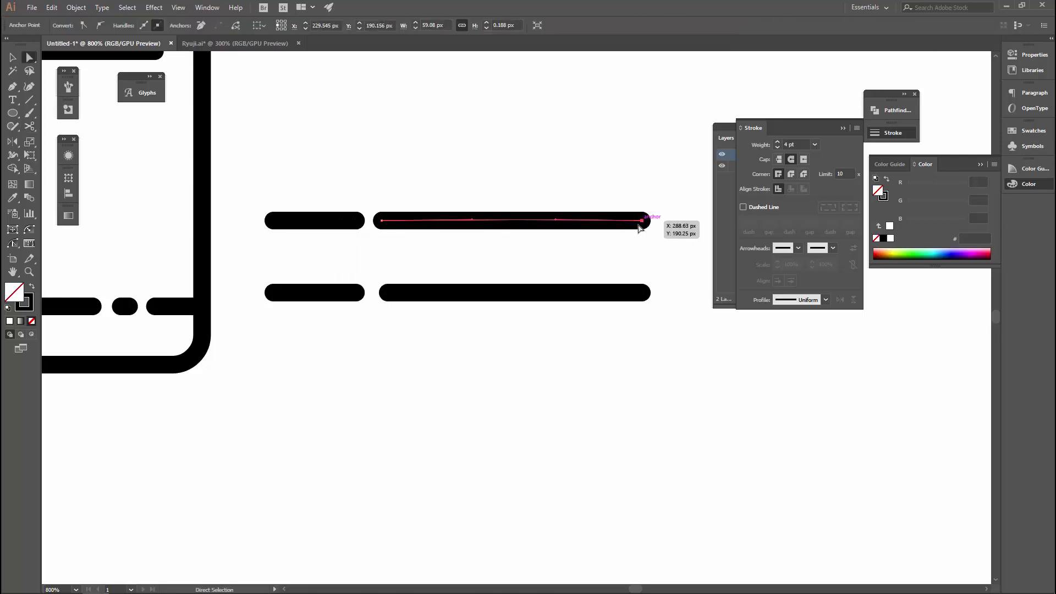
pyautogui.press('v')
pyautogui.click(524, 293)
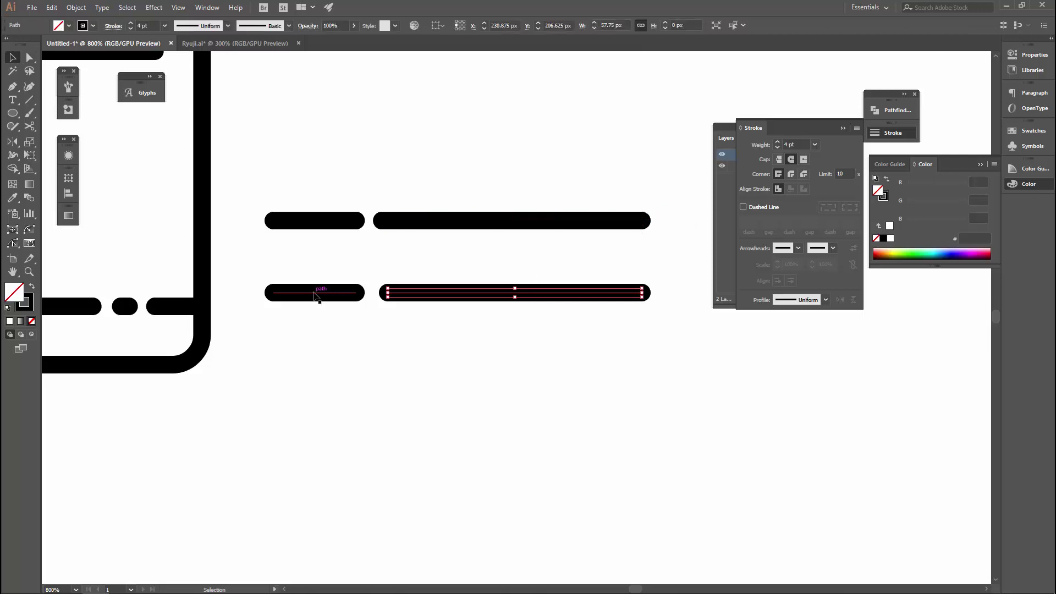
pyautogui.scroll(2, 332, 293)
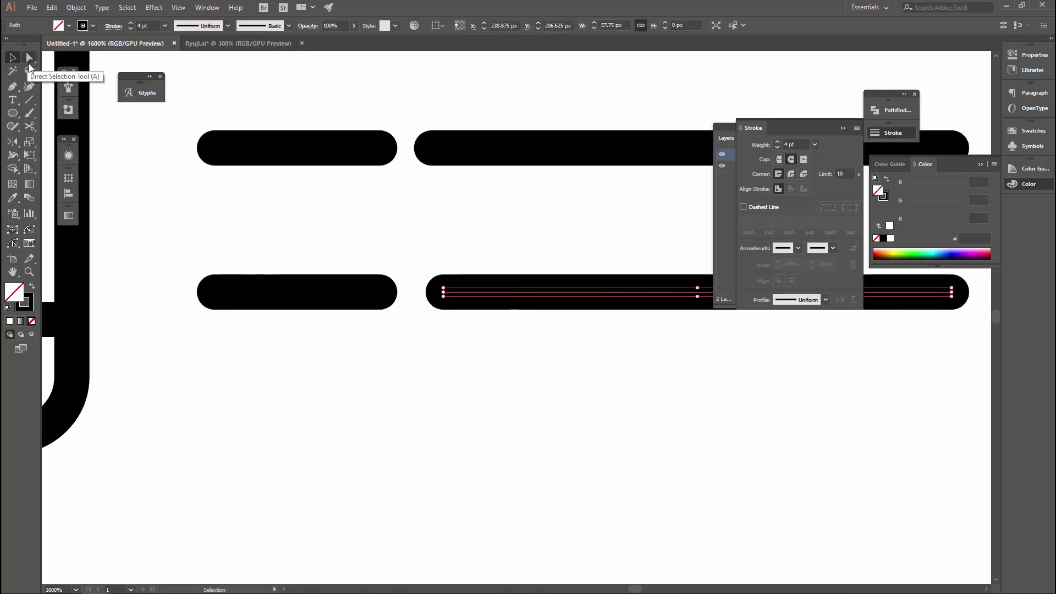
pyautogui.click(30, 57)
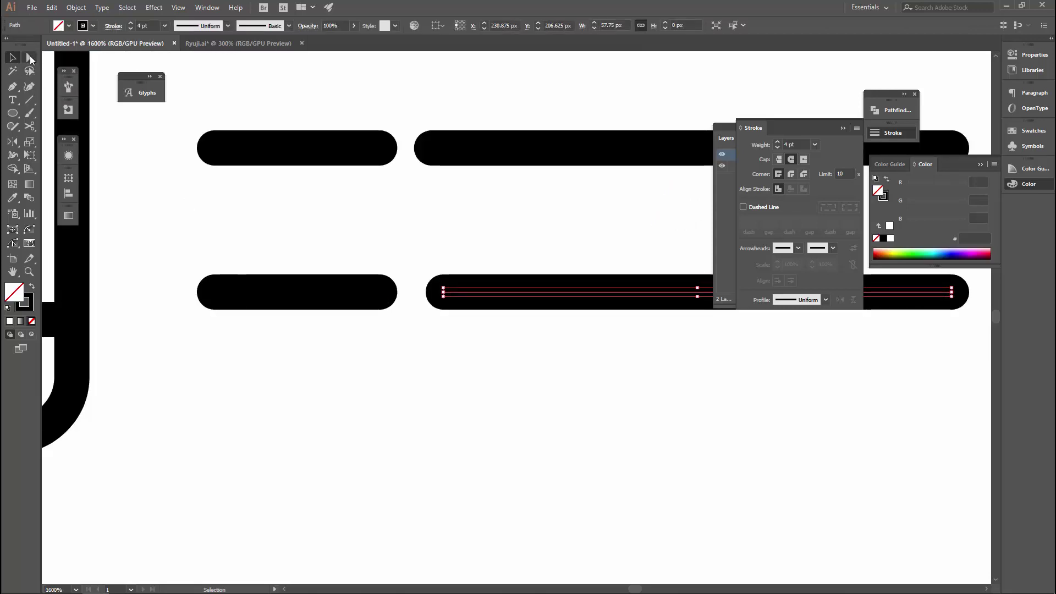
pyautogui.click(214, 292)
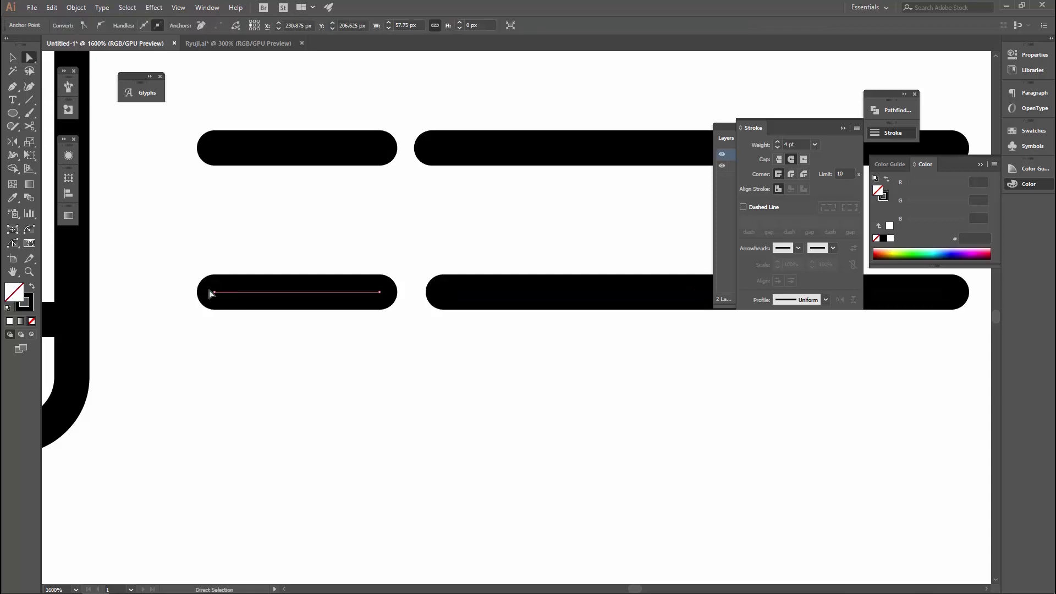
pyautogui.click(394, 292)
pyautogui.hscroll(3, 377, 271)
pyautogui.scroll(-2, 374, 268)
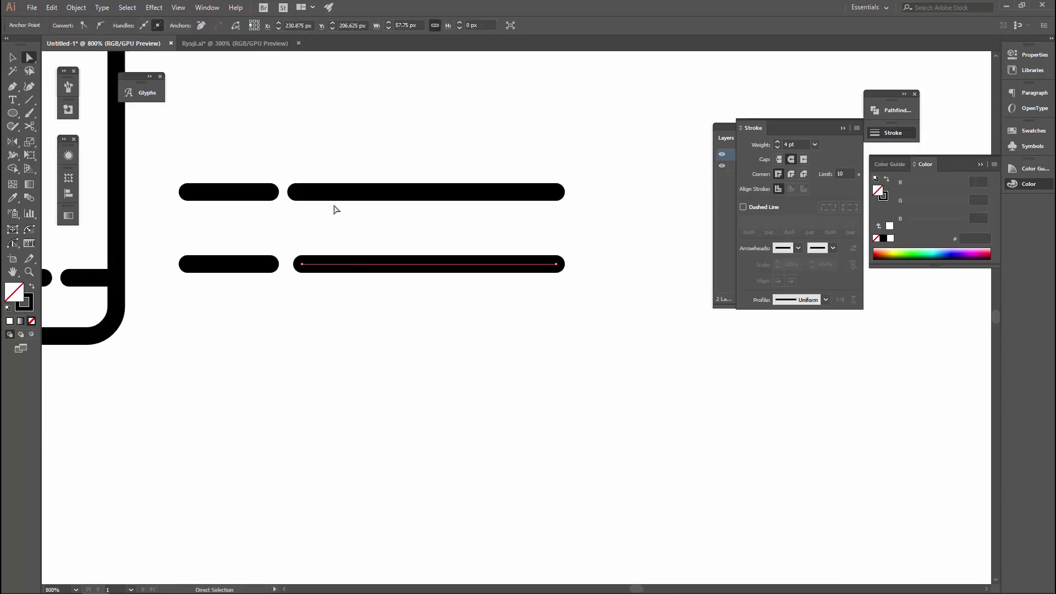
# Try bending the top line's long and short pieces into curves by dragging their points
pyautogui.click(330, 197)
pyautogui.click(295, 192)
pyautogui.scroll(2, 378, 190)
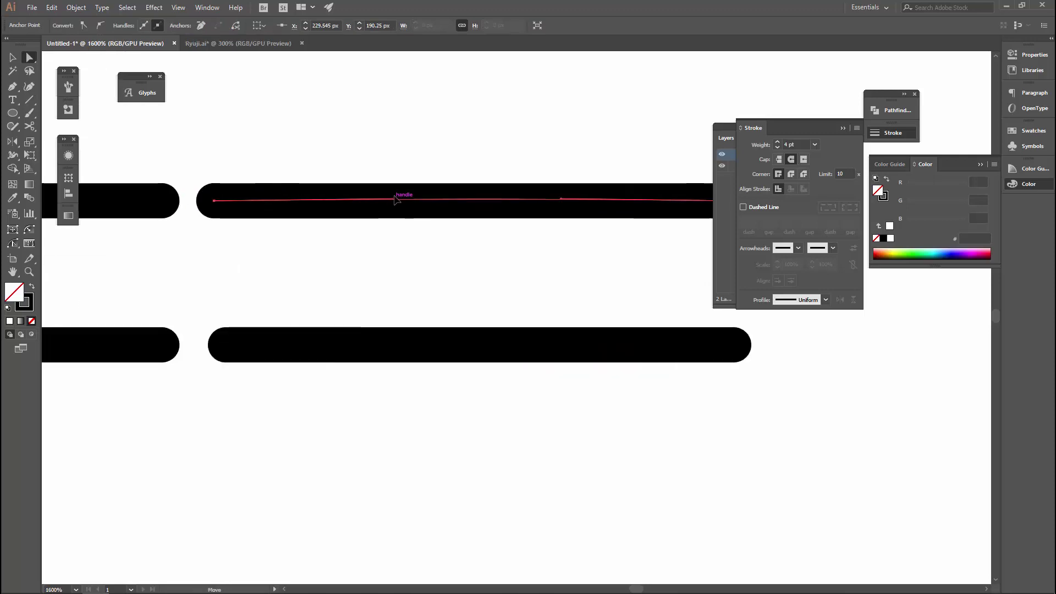
pyautogui.moveTo(396, 199); pyautogui.dragTo(394, 198)
pyautogui.scroll(-2, 247, 204)
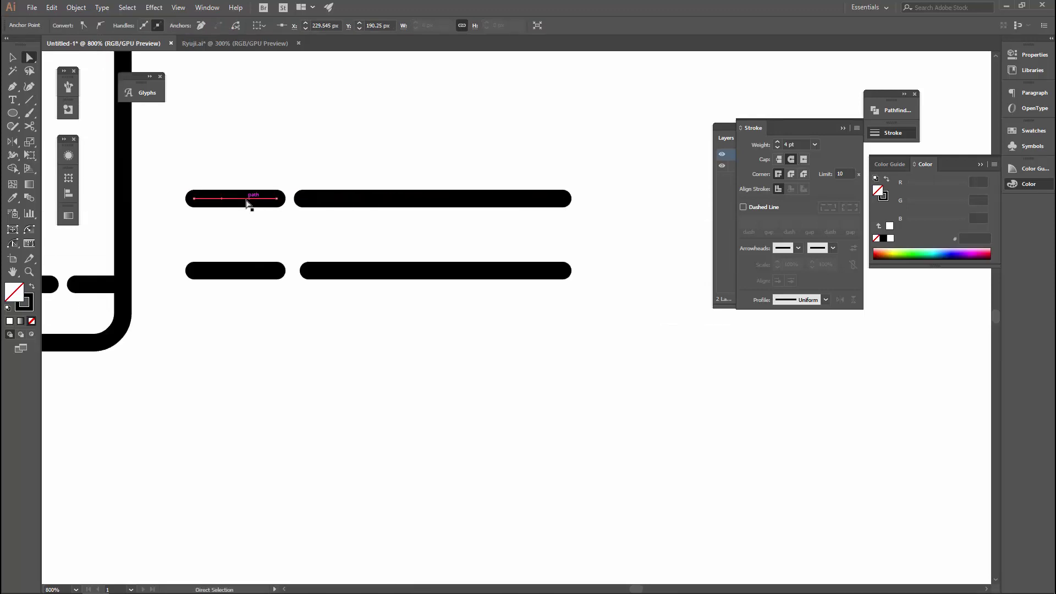
pyautogui.scroll(2, 227, 203)
pyautogui.moveTo(218, 198); pyautogui.dragTo(217, 194)
pyautogui.scroll(-2, 266, 209)
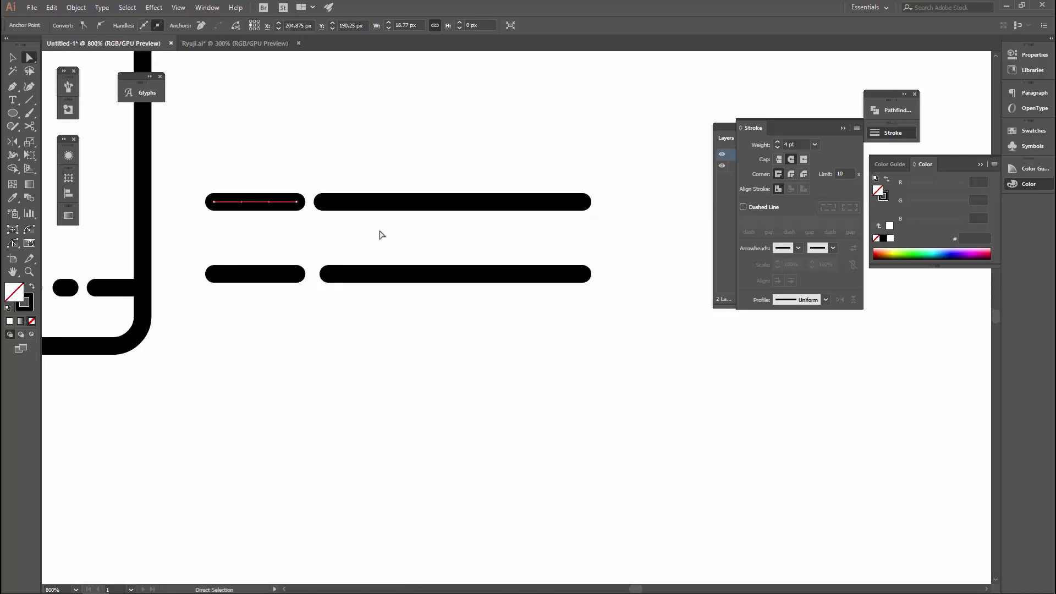
pyautogui.scroll(-2, 390, 235)
pyautogui.scroll(-1, 434, 295)
# Draw a circle outline on the canvas with the Ellipse tool and deselect it
pyautogui.press('l')
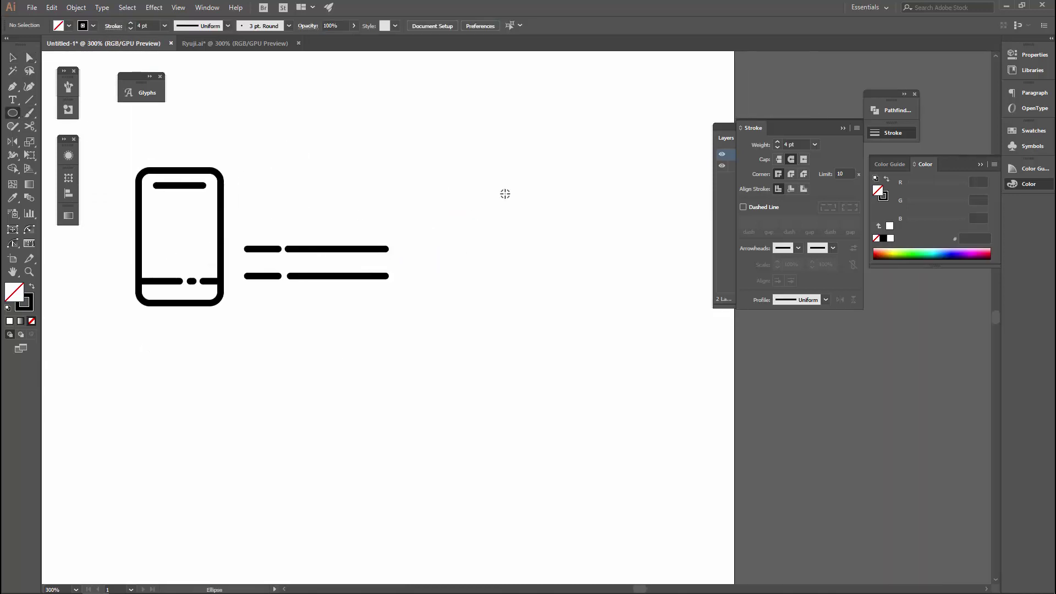
pyautogui.moveTo(504, 193); pyautogui.dragTo(561, 265)
pyautogui.press('v')
pyautogui.click(606, 153)
pyautogui.scroll(1, 605, 153)
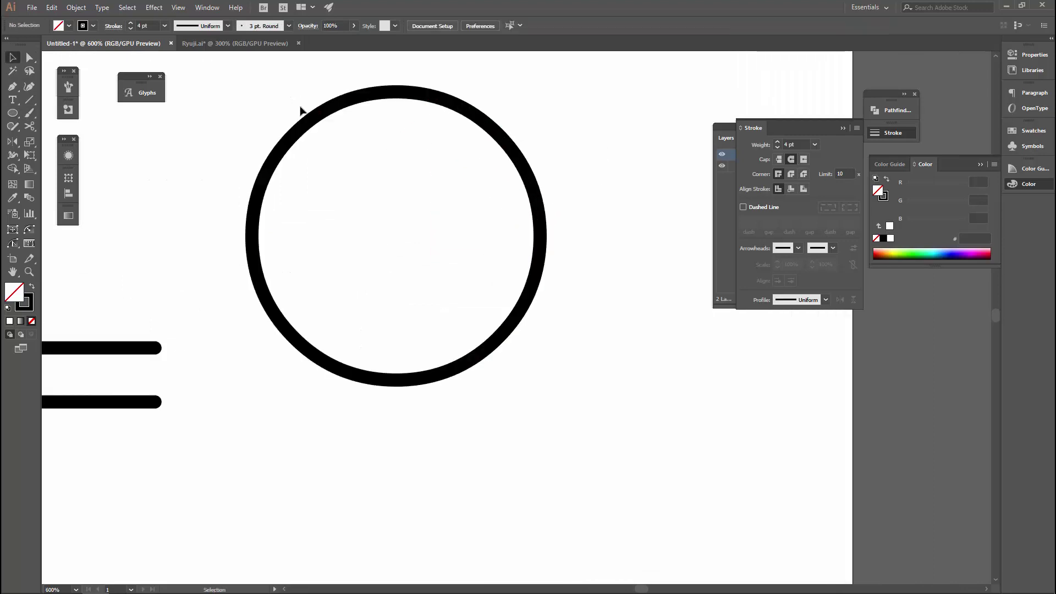
# Try erasing cuts and loops through the circle's top-left, undoing the attempts
pyautogui.click(300, 115)
pyautogui.hotkey('shift', 'e')
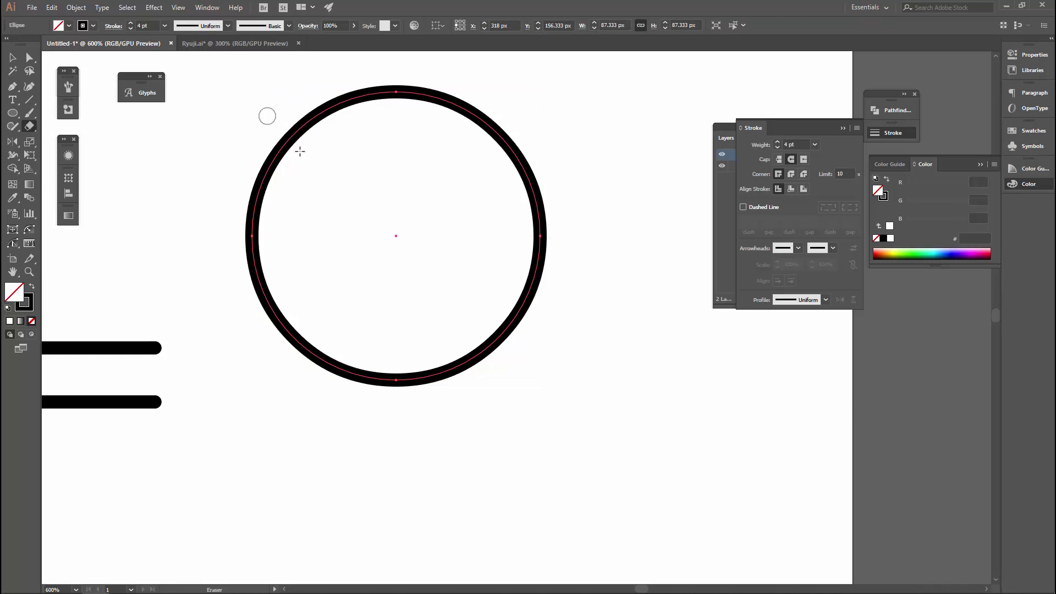
pyautogui.moveTo(290, 132); pyautogui.dragTo(362, 245)
pyautogui.hotkey('ctrl', 'z')
pyautogui.moveTo(300, 129); pyautogui.dragTo(275, 142)
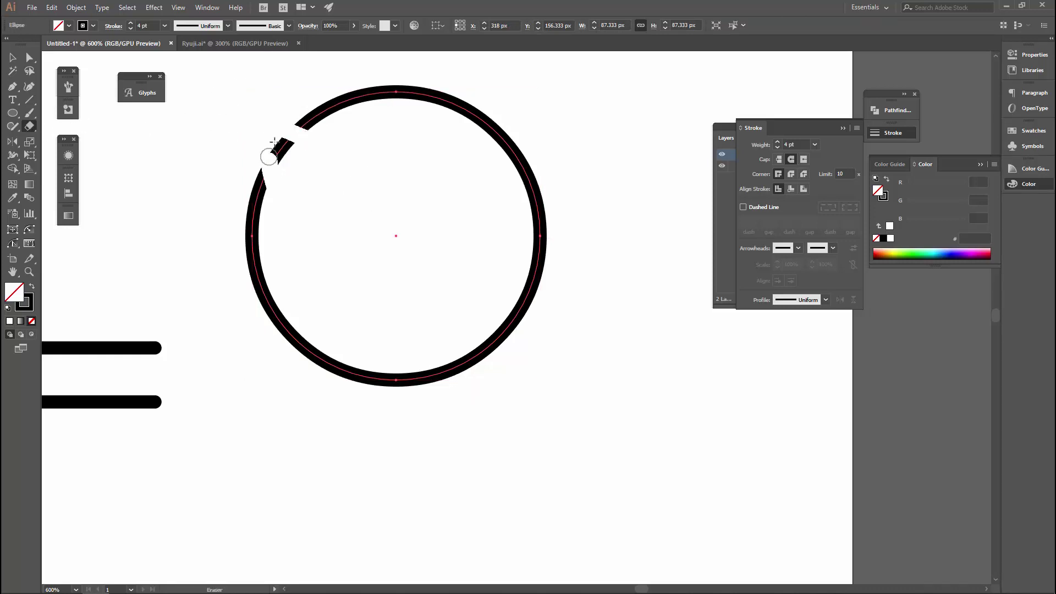
pyautogui.hotkey('ctrl', 'z')
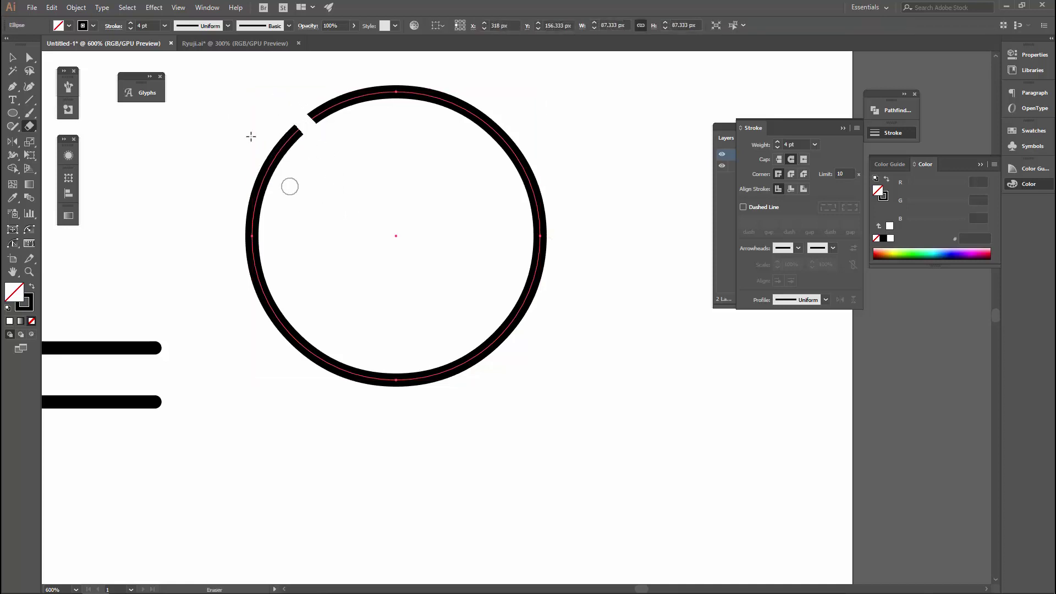
pyautogui.moveTo(290, 181); pyautogui.dragTo(308, 118)
# Box-select the circle, undo an accidental fill/stroke swap, and delete it
pyautogui.press('v')
pyautogui.moveTo(350, 87); pyautogui.dragTo(381, 123)
pyautogui.hotkey('shift', 'x')
pyautogui.click(342, 77)
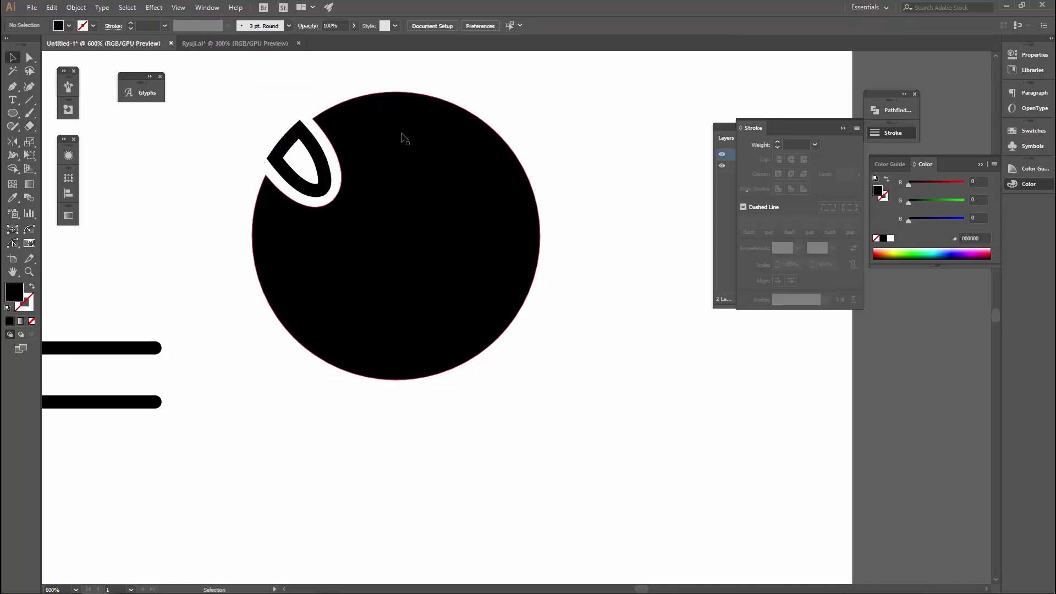
pyautogui.hotkey('ctrl', 'z')
pyautogui.moveTo(281, 96); pyautogui.dragTo(365, 202)
pyautogui.press('Delete')
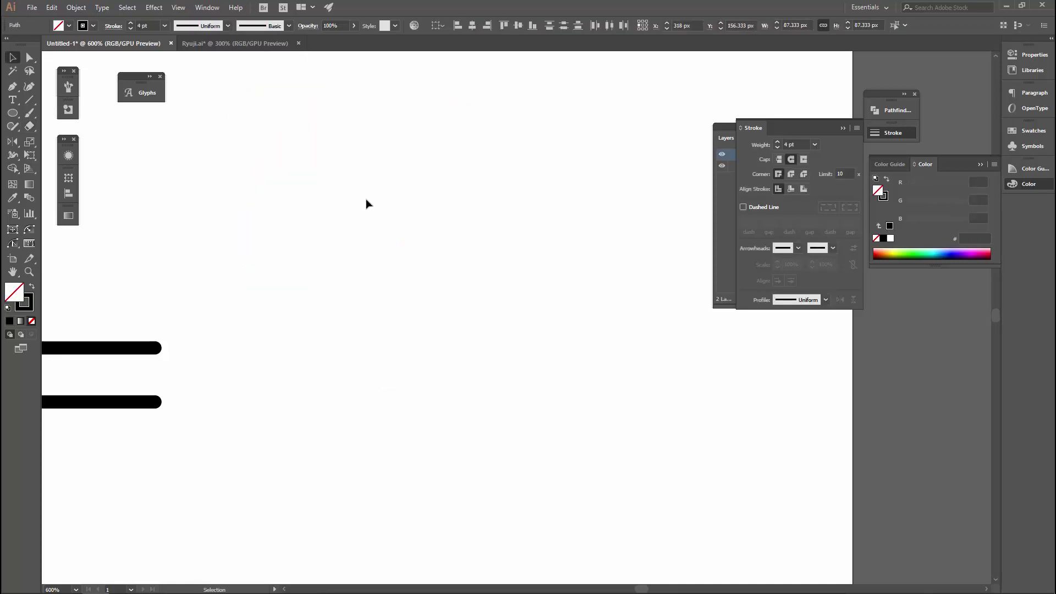
pyautogui.scroll(-3, 399, 243)
pyautogui.scroll(1, 367, 283)
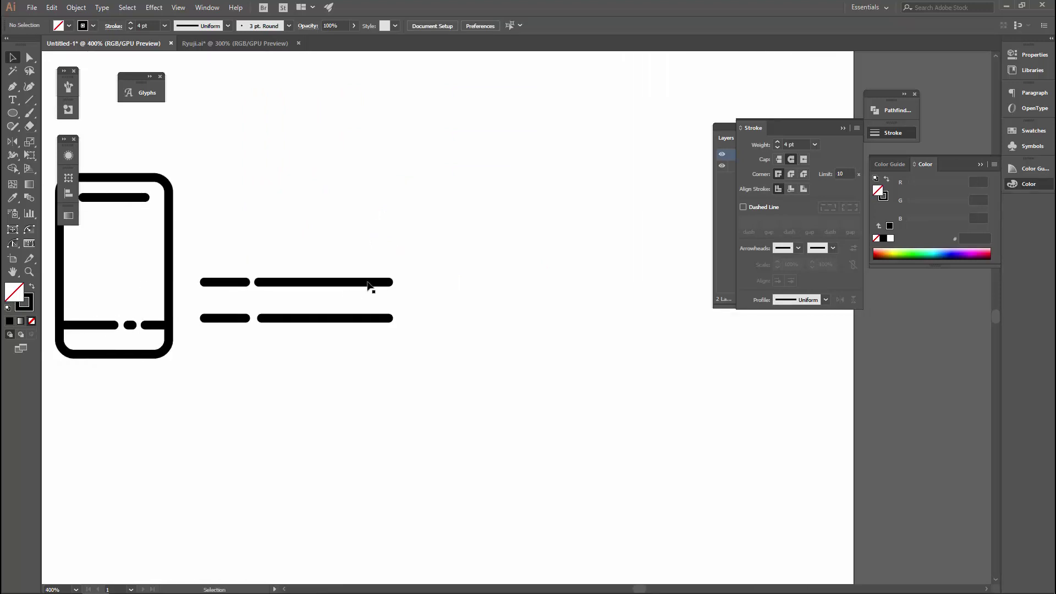
# Draw a curved cloud arc above the lines with the Pen and copy it down-right
pyautogui.press('a')
pyautogui.press('p')
pyautogui.click(272, 158)
pyautogui.moveTo(465, 197); pyautogui.dragTo(536, 328)
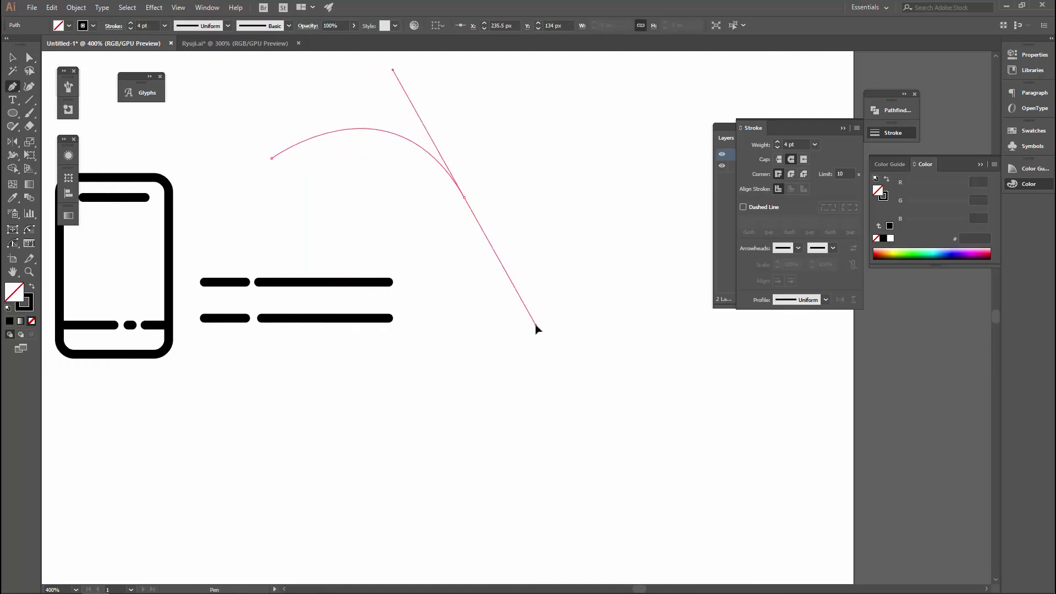
pyautogui.press('v')
pyautogui.click(442, 166)
pyautogui.moveTo(432, 154)
pyautogui.mouseDown()
pyautogui.moveTo(431, 226)
pyautogui.moveTo(572, 239)
pyautogui.mouseUp()
# Erase four gaps across the upper arc, leaving five rounded dashes
pyautogui.click(357, 131)
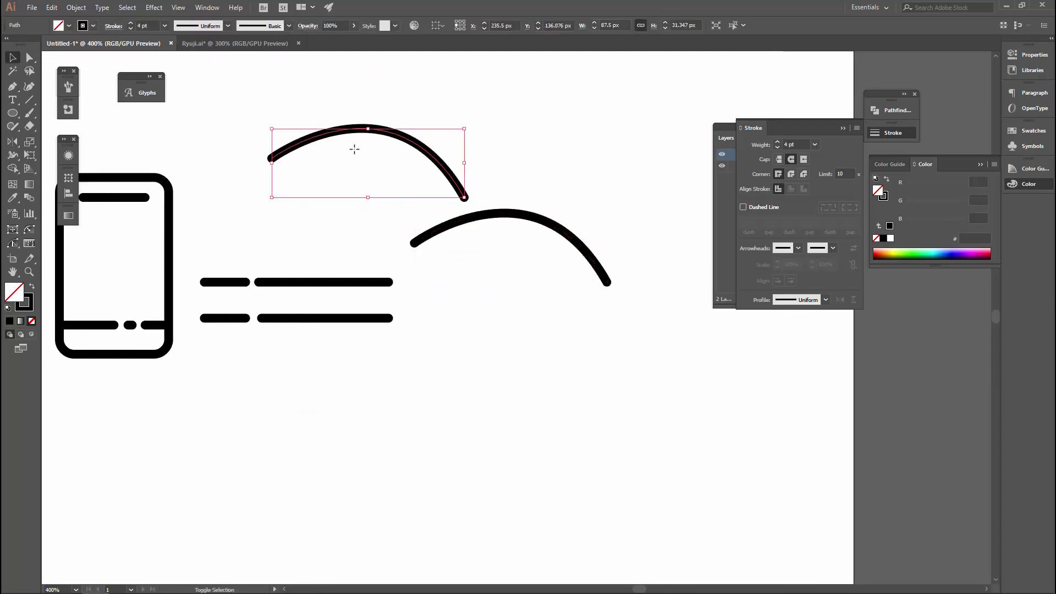
pyautogui.hotkey('shift', 'e')
pyautogui.moveTo(392, 139); pyautogui.dragTo(415, 111)
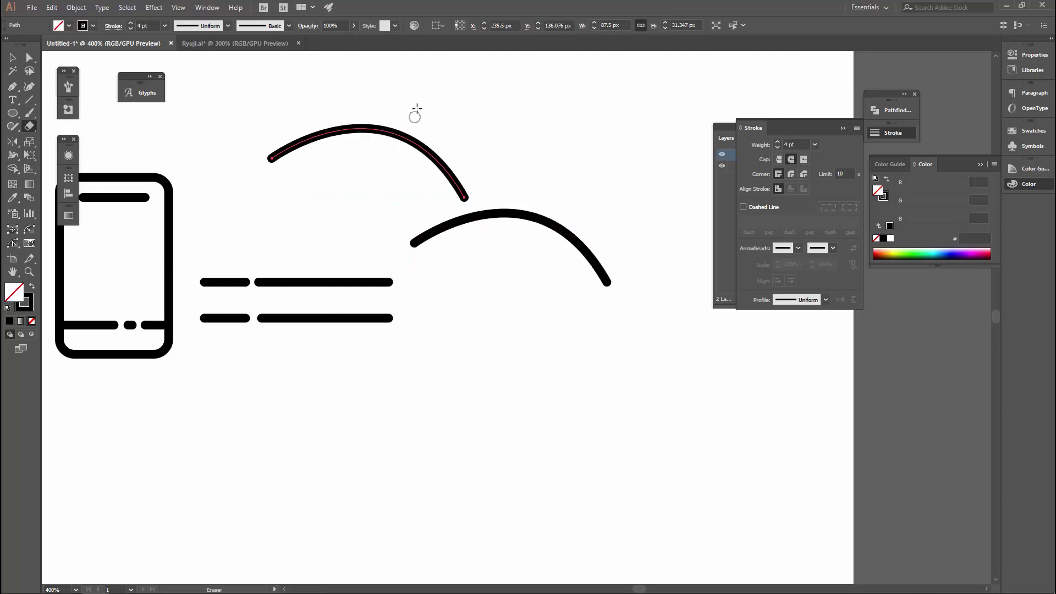
pyautogui.scroll(3, 396, 142)
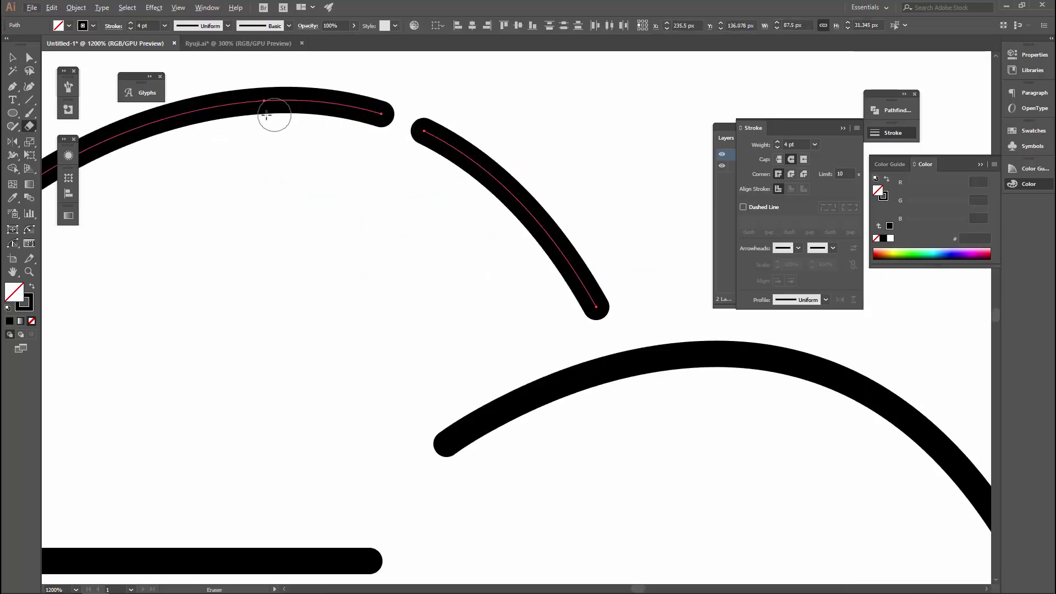
pyautogui.scroll(-1, 263, 113)
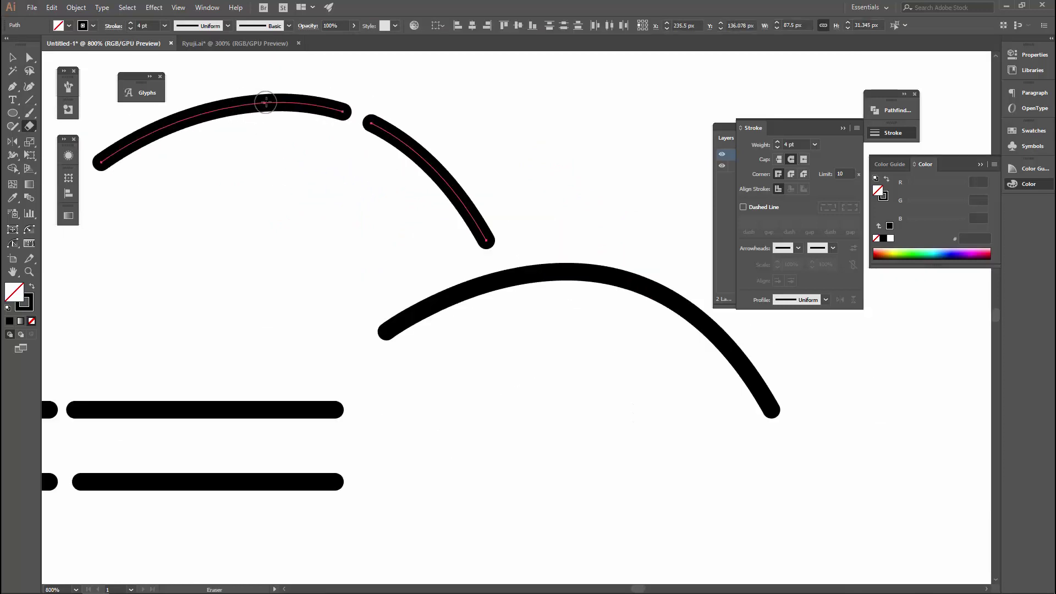
pyautogui.moveTo(449, 155); pyautogui.dragTo(421, 185)
pyautogui.moveTo(201, 102); pyautogui.dragTo(205, 133)
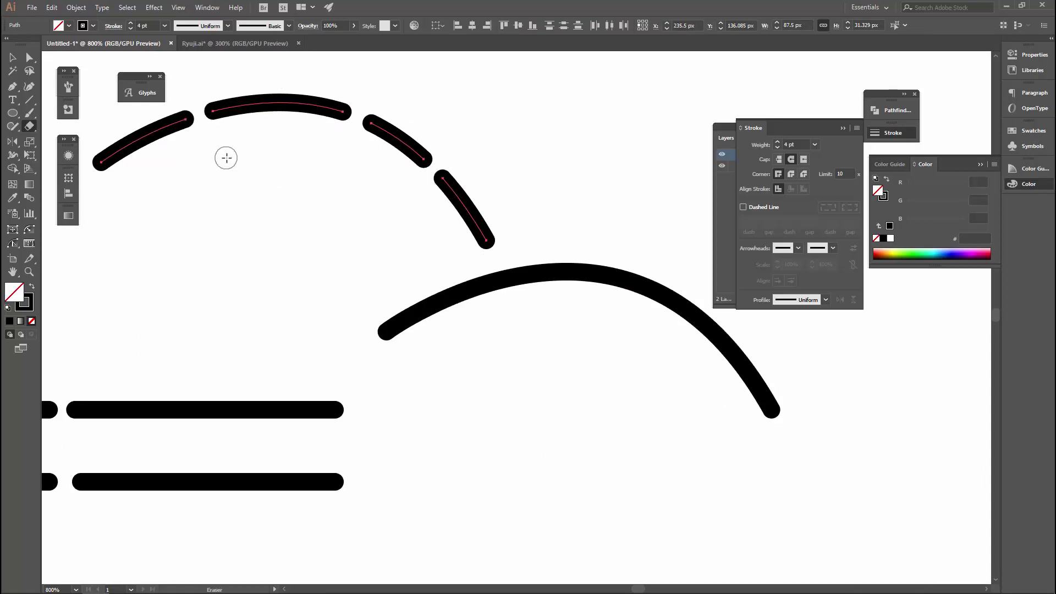
pyautogui.moveTo(250, 96); pyautogui.dragTo(230, 132)
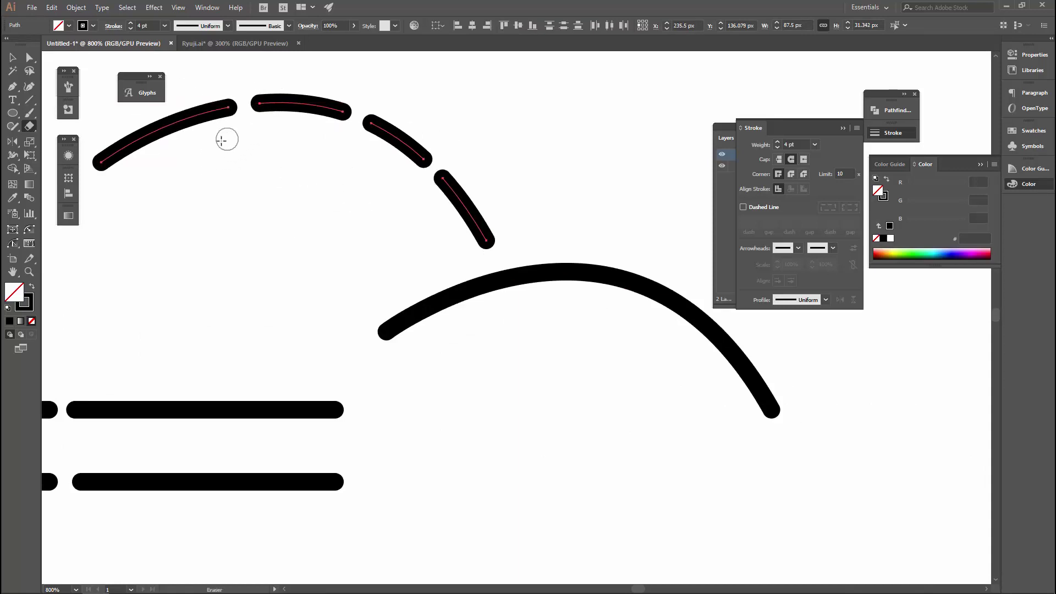
pyautogui.scroll(-1, 219, 144)
pyautogui.press('a')
pyautogui.click(408, 254)
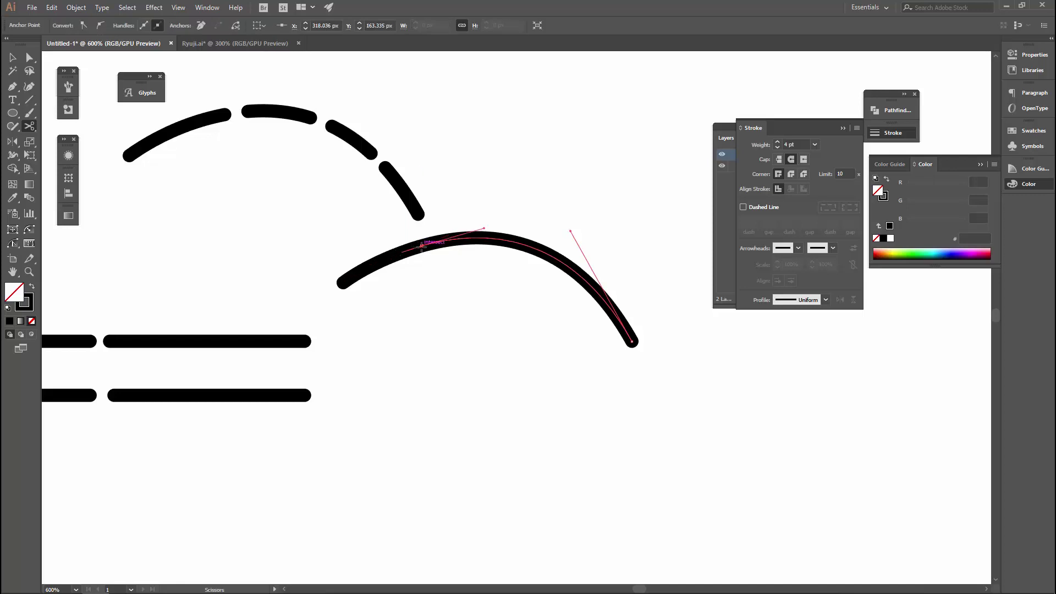
# Cut the lower arc at two points with Scissors and delete the small piece between them
pyautogui.scroll(1, 408, 255)
pyautogui.press('c')
pyautogui.click(407, 252)
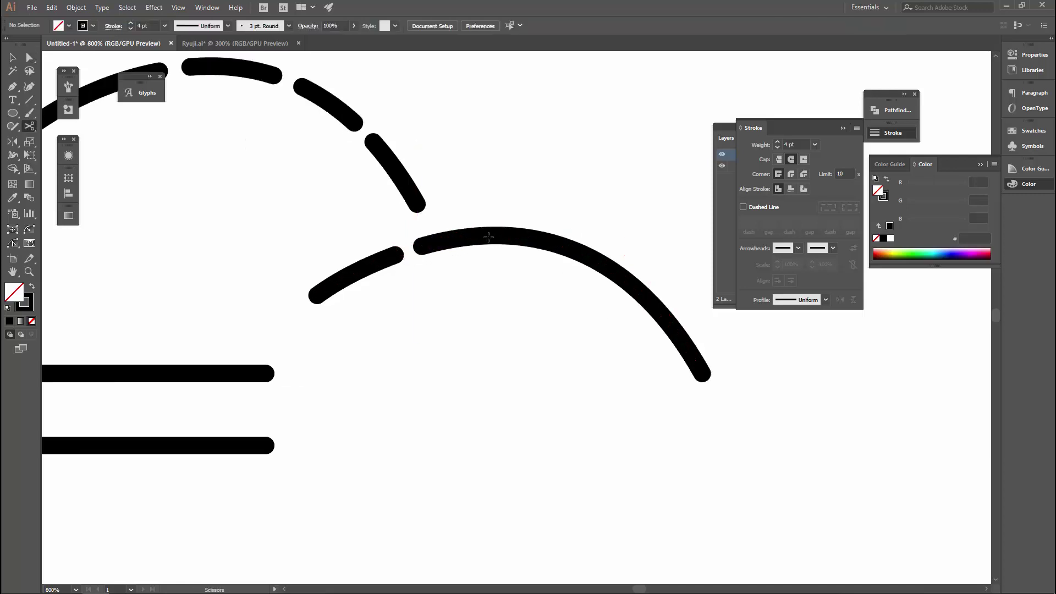
pyautogui.click(509, 235)
pyautogui.press('a')
pyautogui.scroll(3, 512, 240)
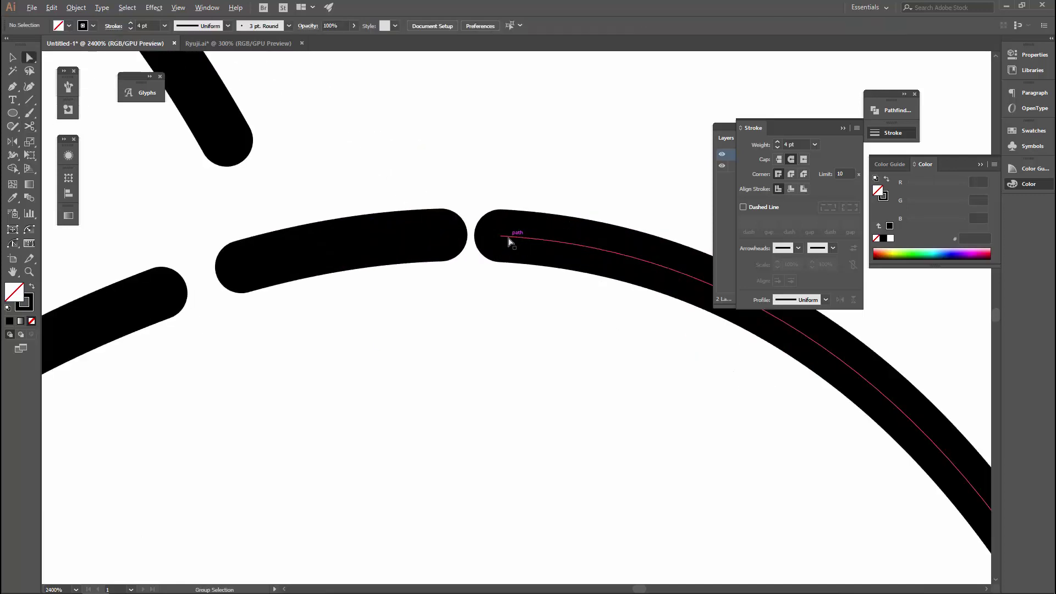
pyautogui.click(501, 236)
pyautogui.press('Delete')
pyautogui.scroll(-4, 496, 230)
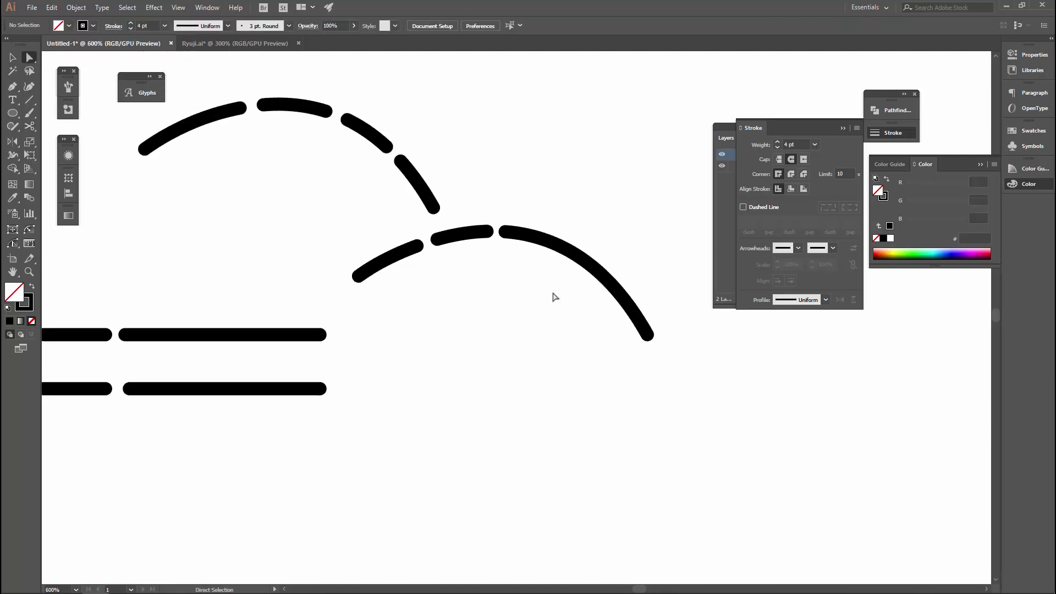
# Select the lower arc's right piece and then the upper long straight line's path
pyautogui.click(600, 270)
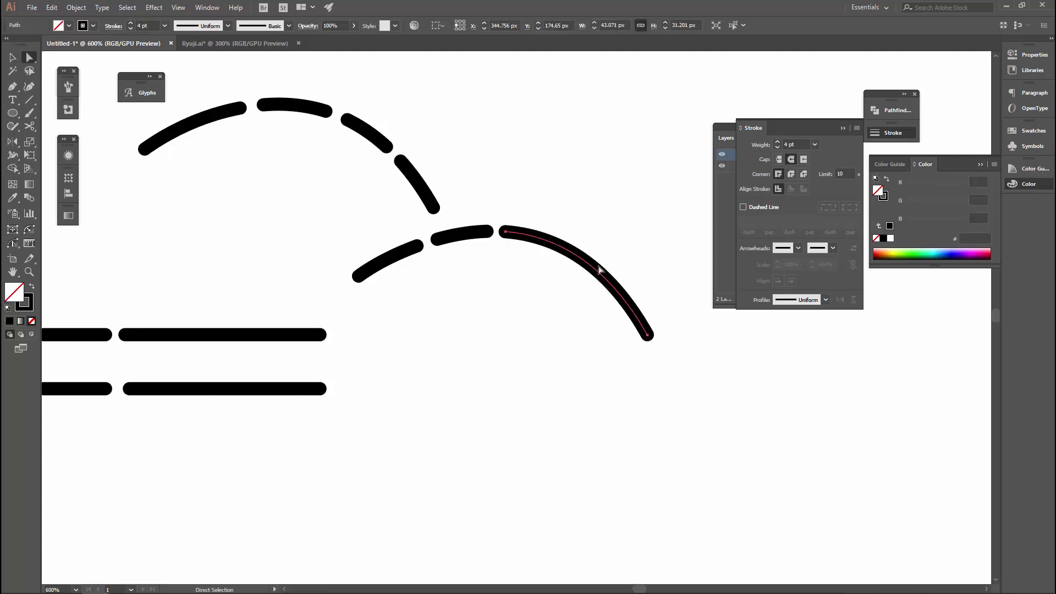
pyautogui.scroll(-2, 415, 176)
pyautogui.scroll(-2, 313, 213)
pyautogui.scroll(4, 342, 226)
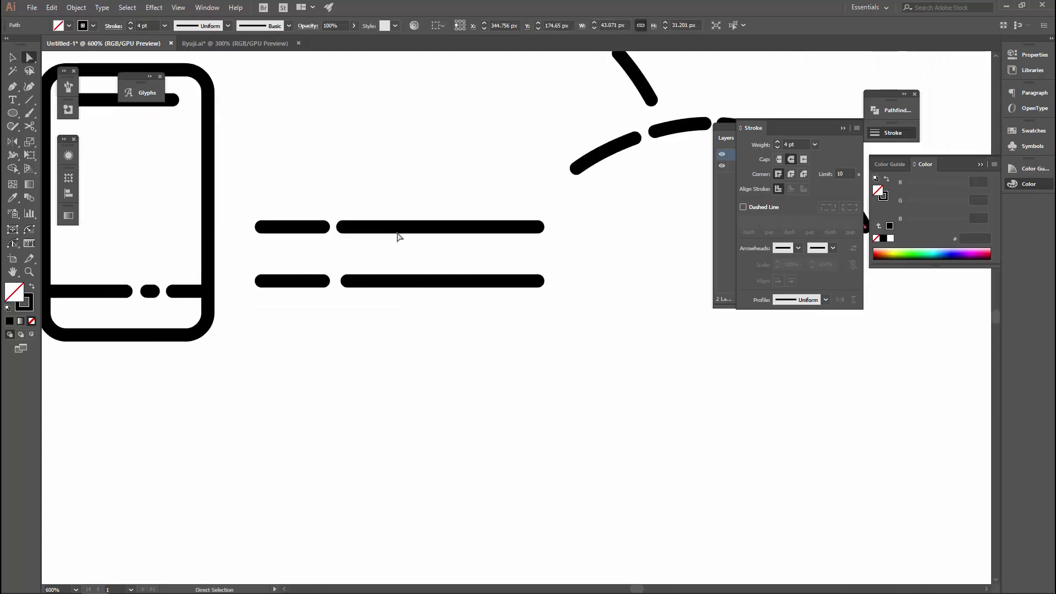
pyautogui.press('v')
pyautogui.click(407, 229)
pyautogui.press('a')
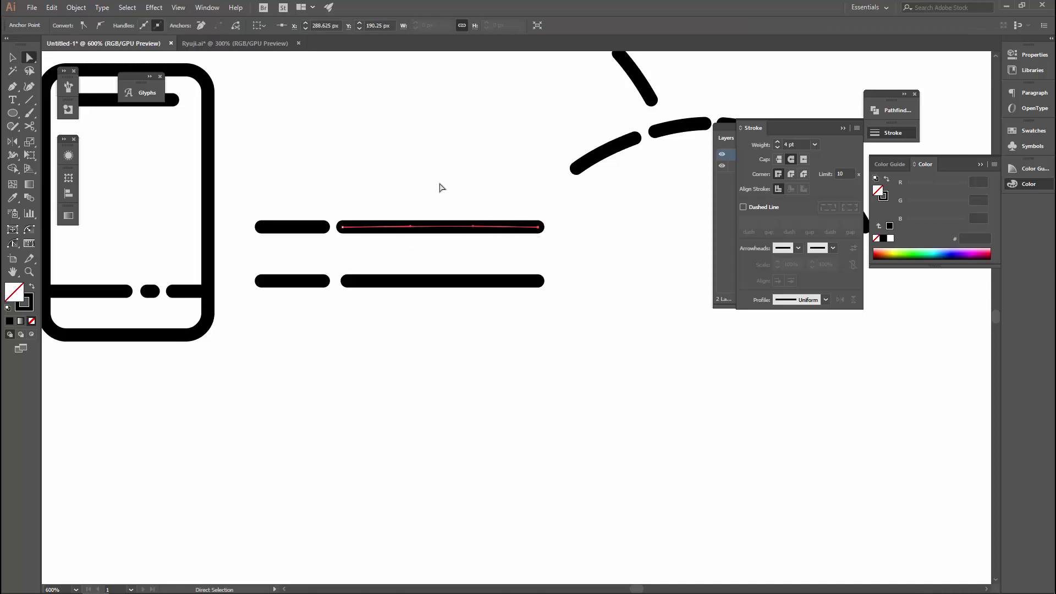
pyautogui.click(438, 186)
pyautogui.scroll(-3, 439, 187)
# Marquee-select all the artwork on the artboard
pyautogui.press('v')
pyautogui.scroll(1, 139, 147)
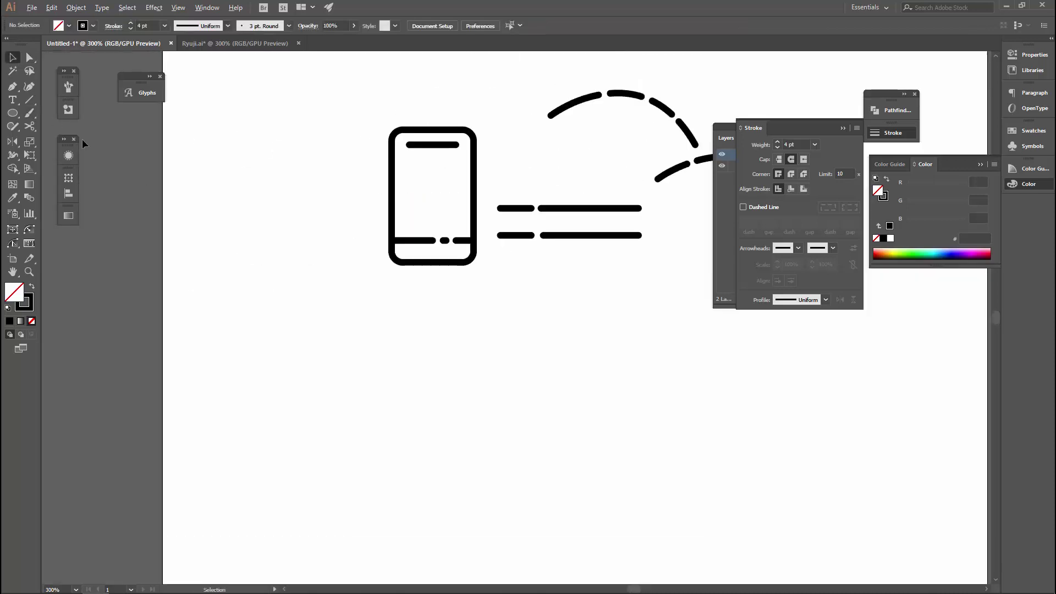
pyautogui.hscroll(3, 595, 252)
pyautogui.moveTo(674, 345); pyautogui.dragTo(259, 110)
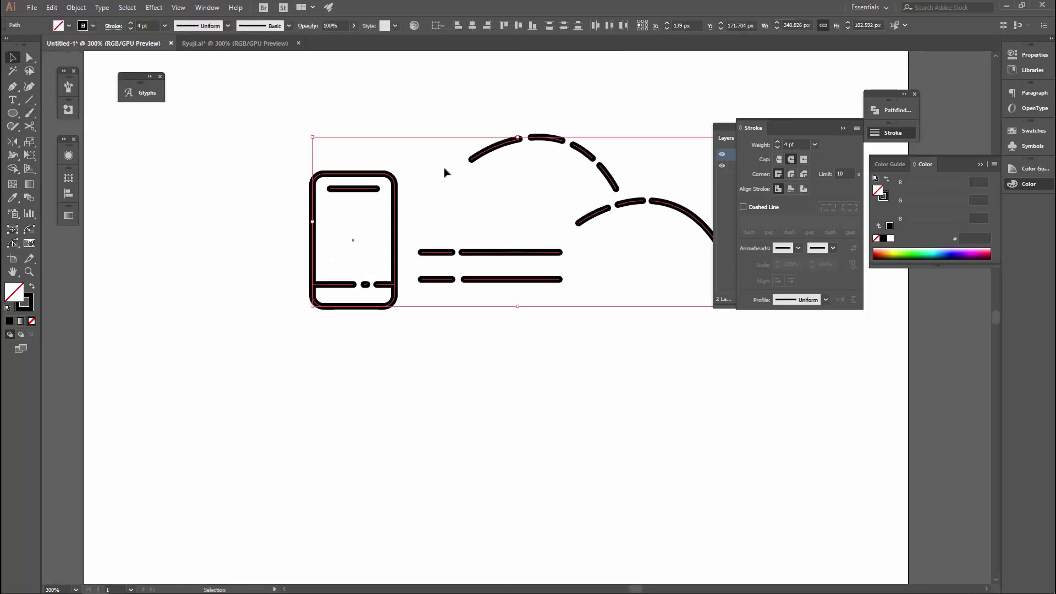
pyautogui.scroll(-2, 443, 170)
pyautogui.scroll(1, 565, 192)
pyautogui.scroll(-3, 566, 206)
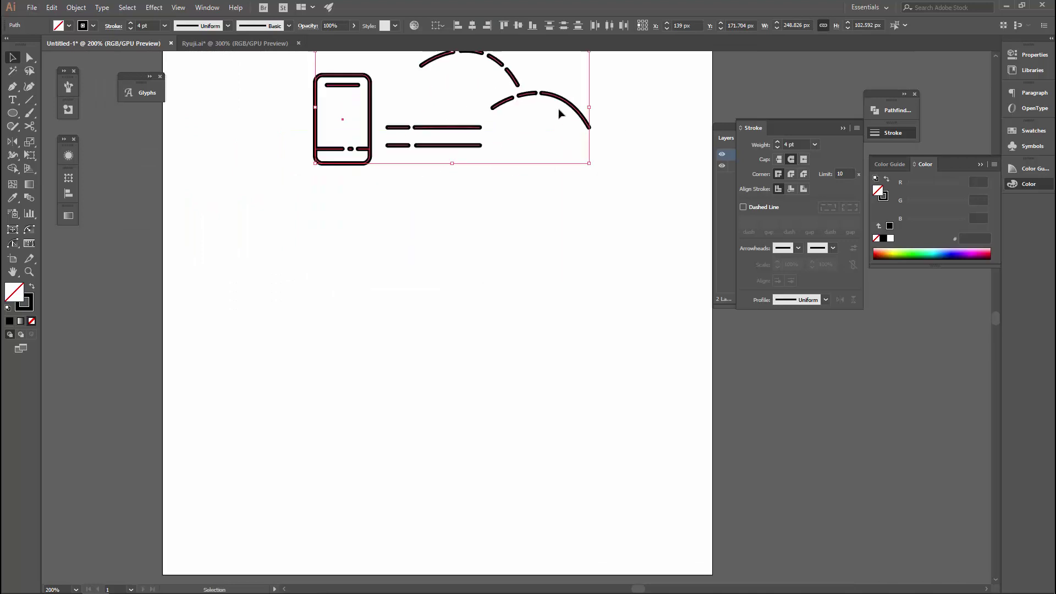
pyautogui.scroll(4, 509, 202)
# Select only the lines and cloud arcs, move them up off the phone, and delete them
pyautogui.click(544, 292)
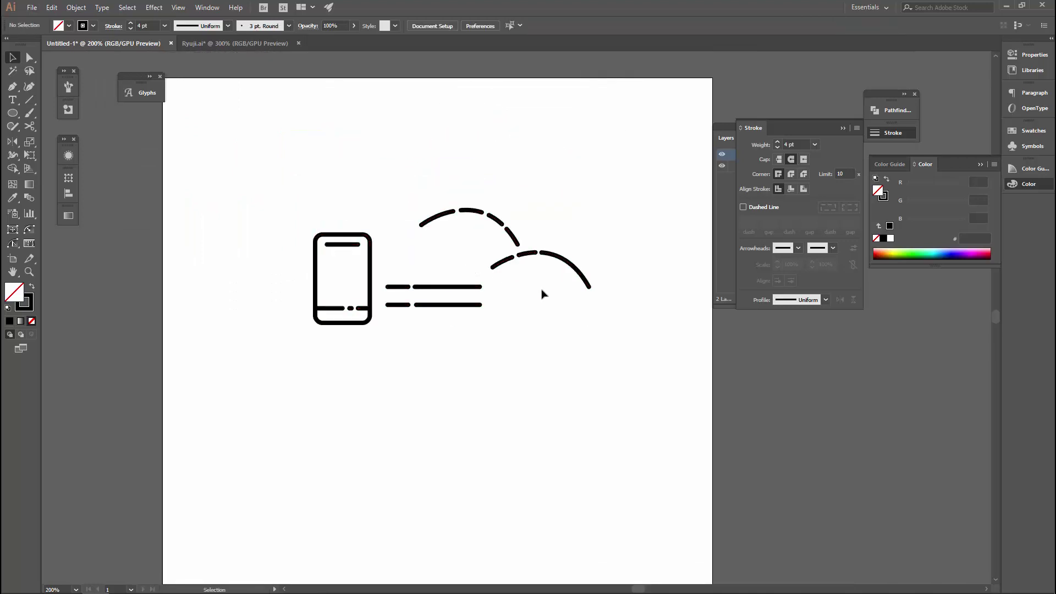
pyautogui.moveTo(573, 354); pyautogui.dragTo(392, 160)
pyautogui.moveTo(418, 291); pyautogui.dragTo(424, 150)
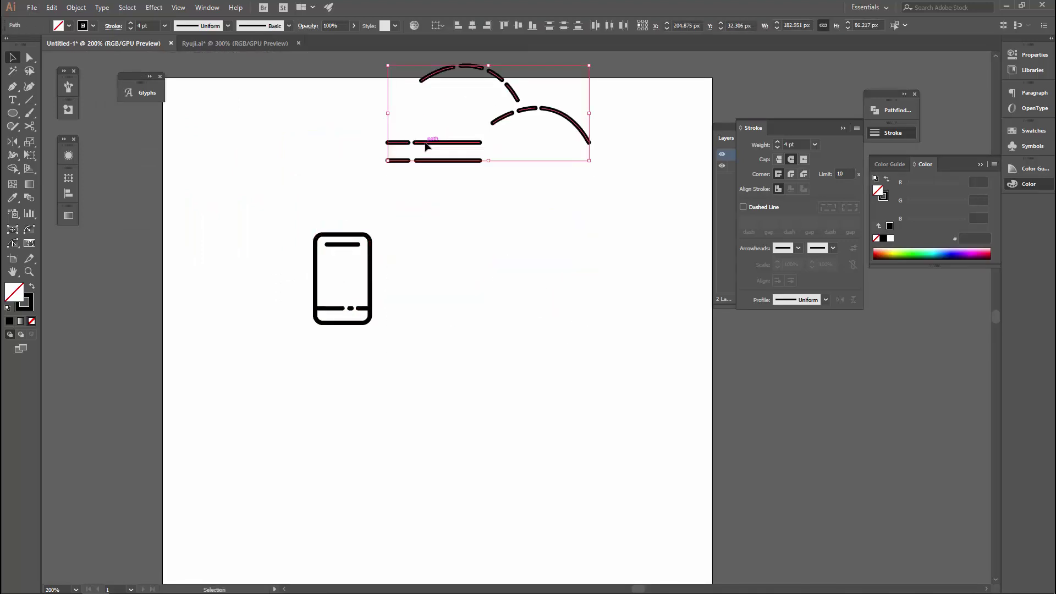
pyautogui.press('Delete')
pyautogui.moveTo(402, 362); pyautogui.dragTo(297, 200)
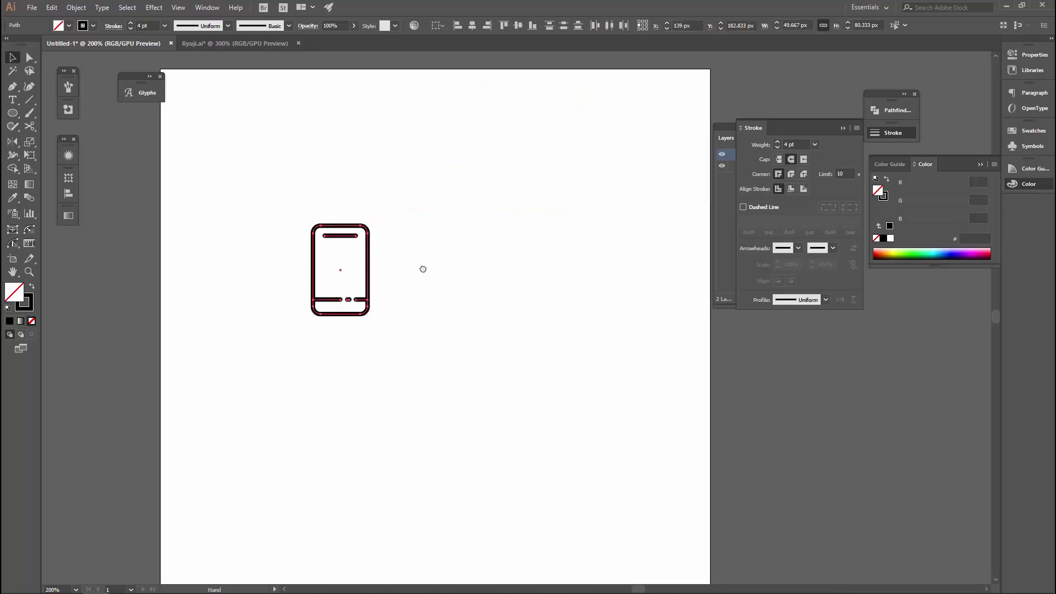
pyautogui.scroll(-1, 412, 292)
pyautogui.scroll(1, 366, 248)
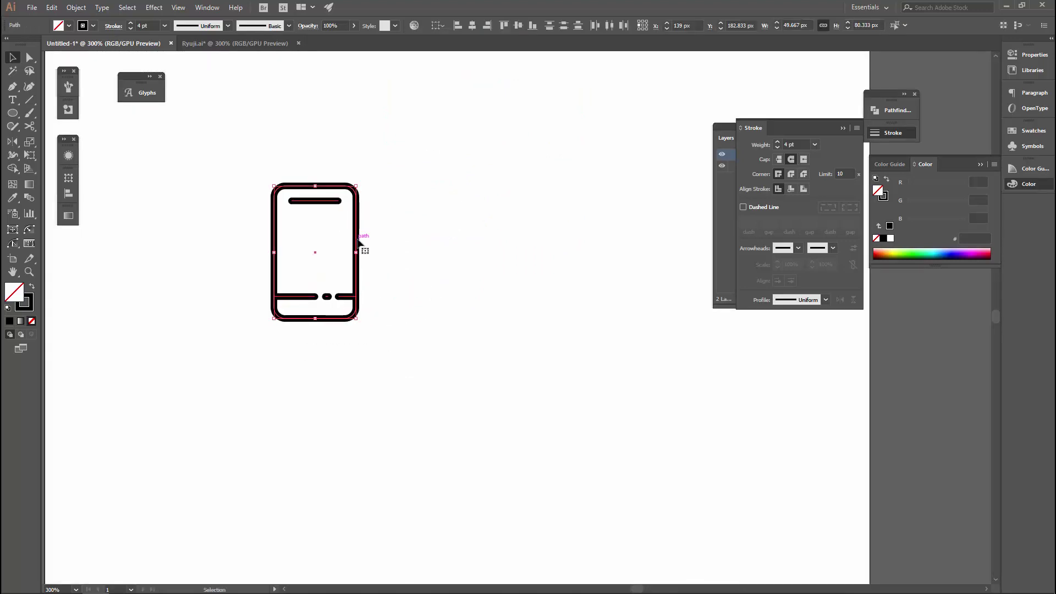
# Alt-drag a copy of the phone icon to its right, keeping fill as the active colour
pyautogui.moveTo(358, 242); pyautogui.dragTo(572, 239)
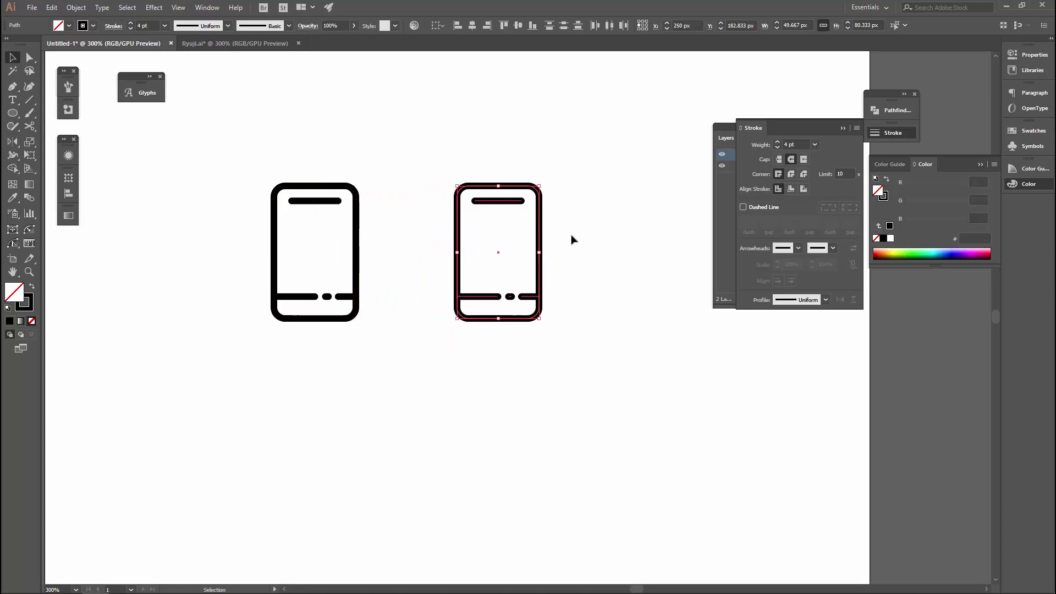
pyautogui.click(588, 216)
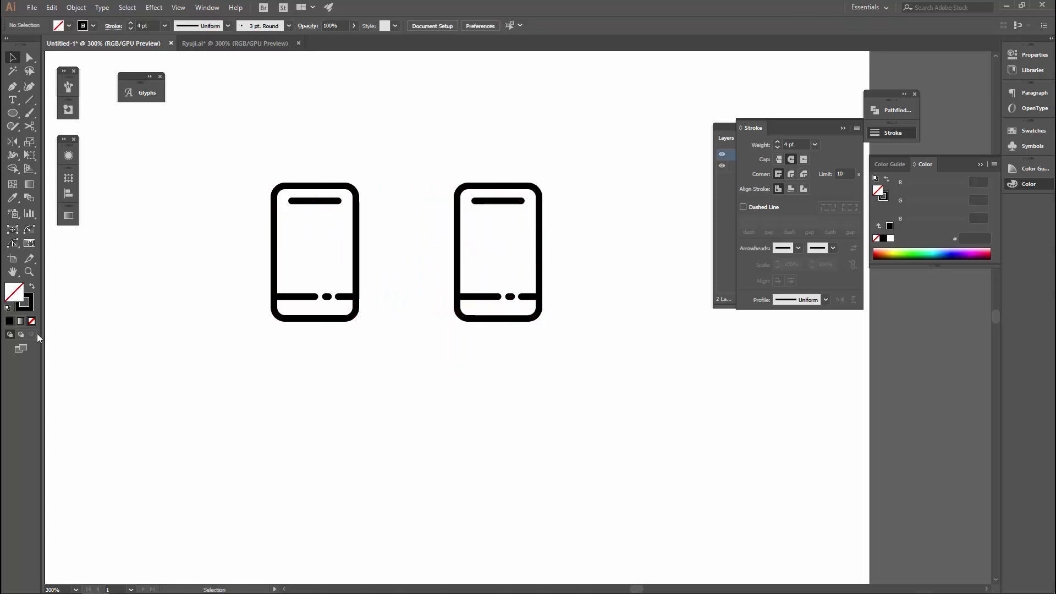
pyautogui.click(27, 307)
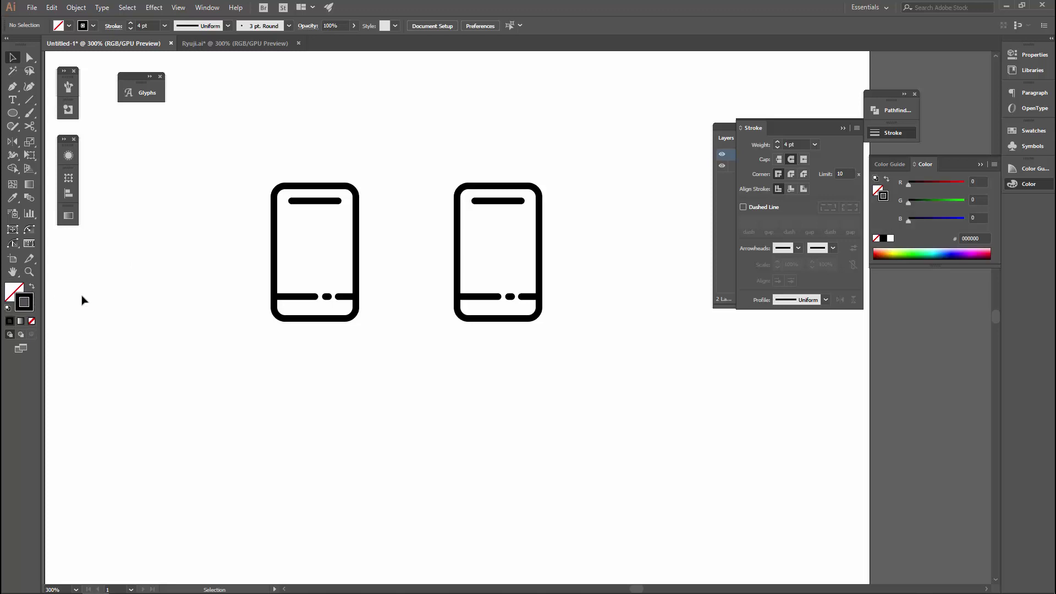
pyautogui.press('x')
pyautogui.press('x')
pyautogui.press('x')
pyautogui.press('x')
pyautogui.press('x')
pyautogui.press('x')
pyautogui.press('x')
# Draw a three-point test path with the Pen, then select and delete it
pyautogui.press('p')
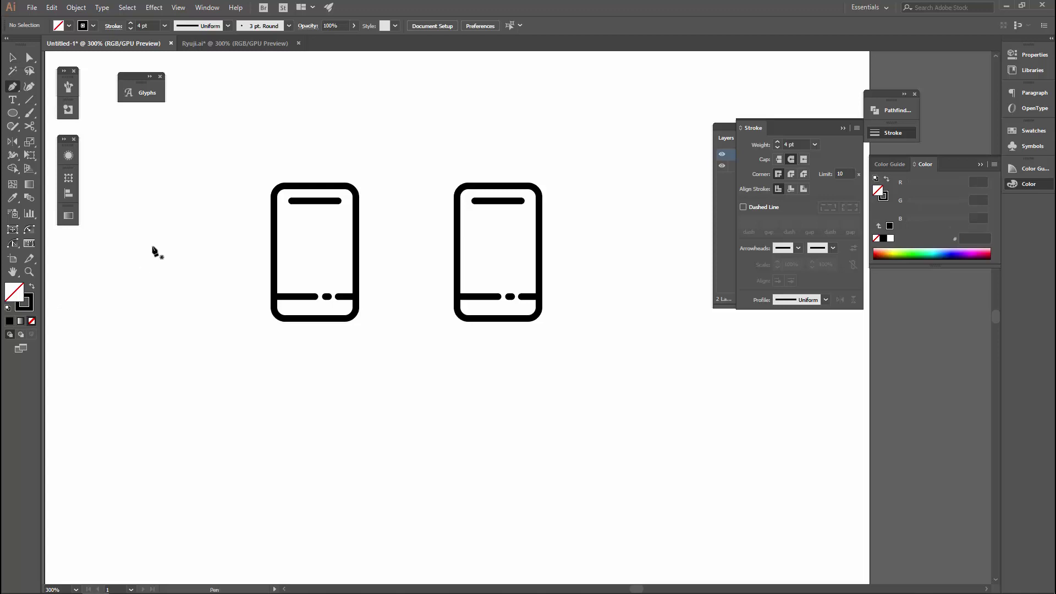
pyautogui.click(157, 234)
pyautogui.click(137, 312)
pyautogui.click(208, 344)
pyautogui.moveTo(209, 259); pyautogui.dragTo(155, 354)
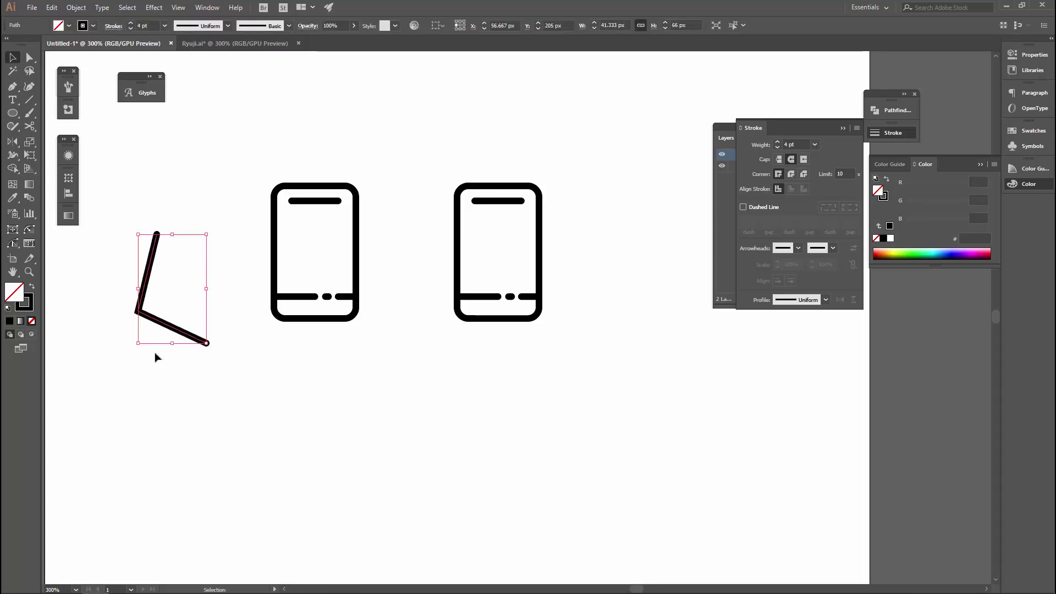
pyautogui.moveTo(239, 173); pyautogui.dragTo(111, 365)
pyautogui.press('Delete')
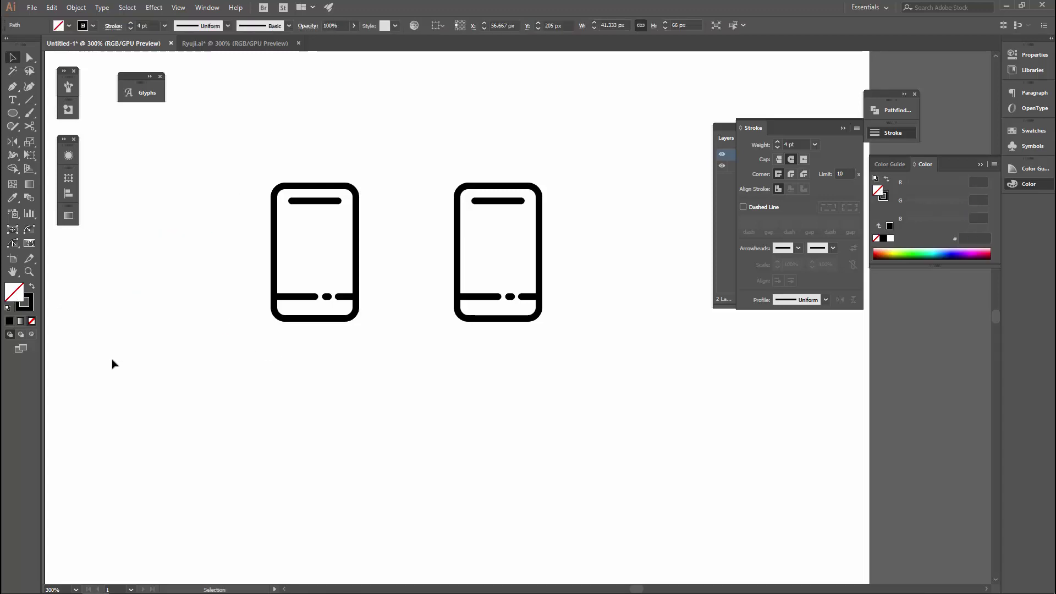
pyautogui.click(544, 233)
# Toggle Shift+X on the right phone's body until it is a solid black fill with no outline
pyautogui.scroll(3, 543, 235)
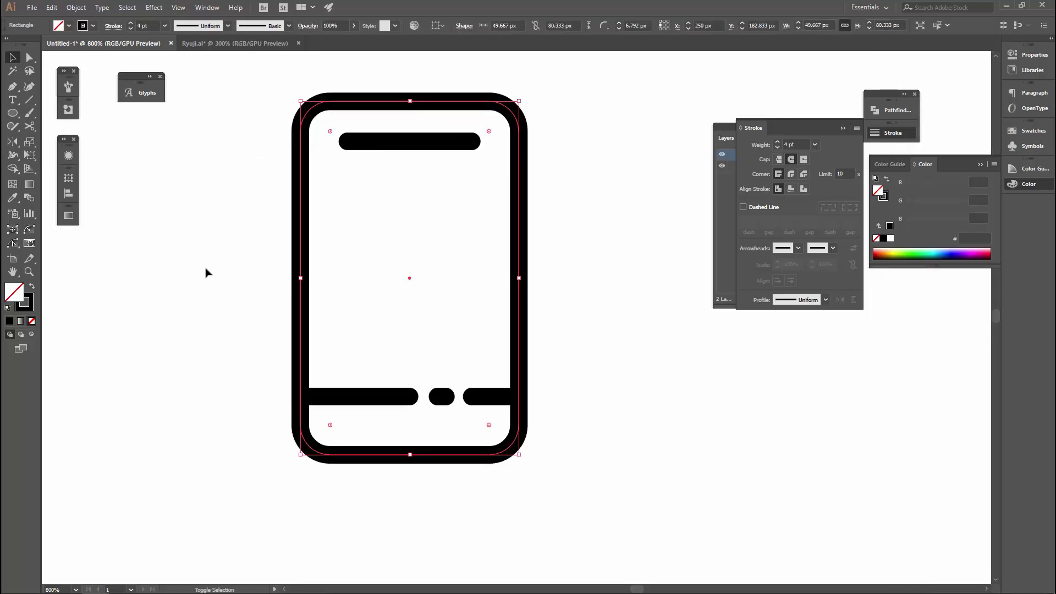
pyautogui.hotkey('shift', 'x')
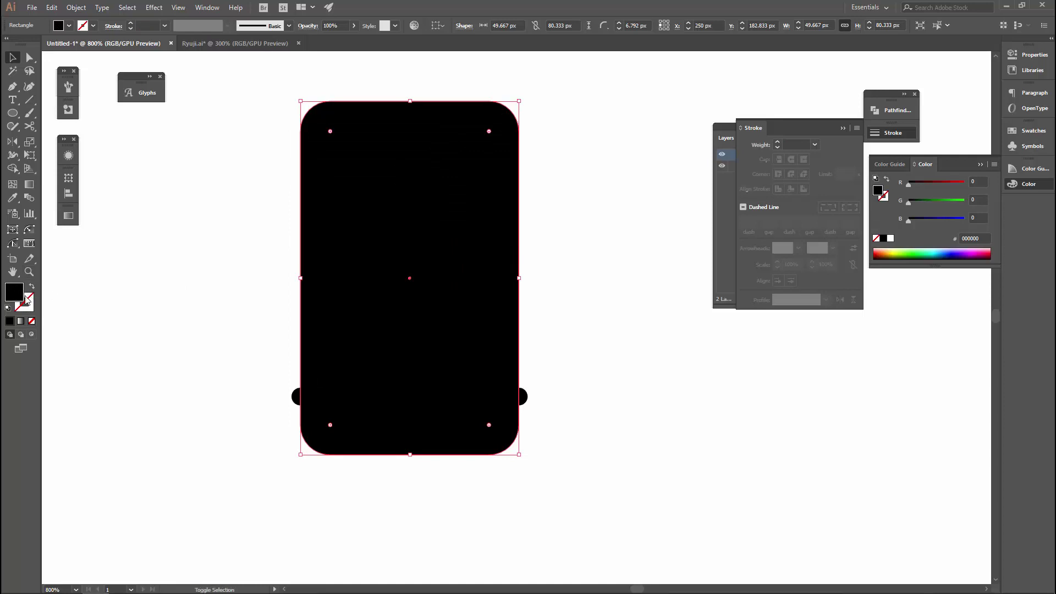
pyautogui.hotkey('shift', 'x')
pyautogui.hotkey('shift', 'x')
pyautogui.hotkey('shift', 'x')
pyautogui.hotkey('shift', 'x')
pyautogui.hotkey('shift', 'x')
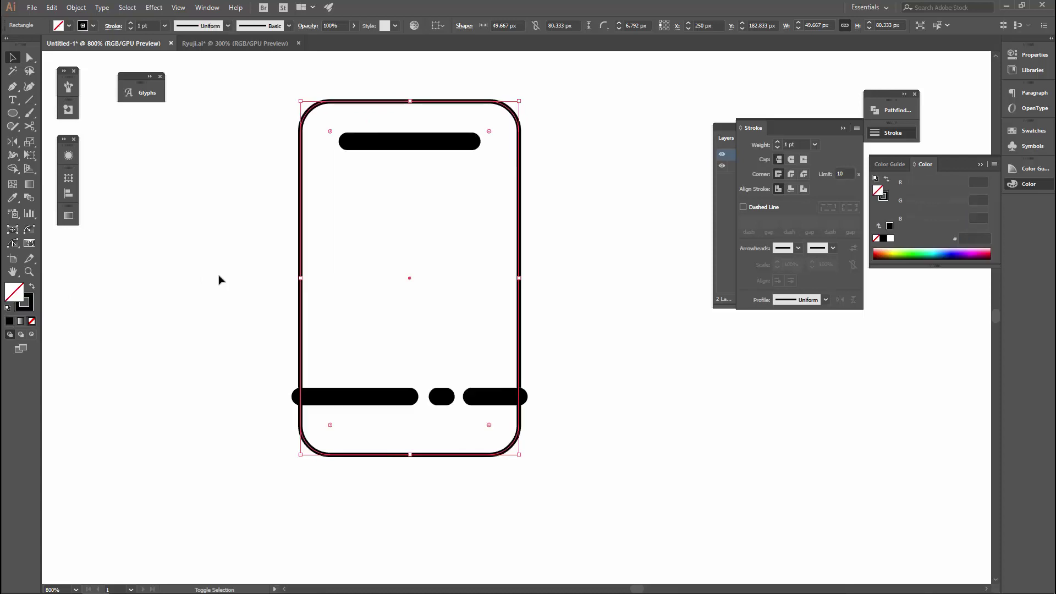
pyautogui.hotkey('shift', 'x')
pyautogui.hotkey('shift', 'x')
pyautogui.scroll(-3, 222, 278)
pyautogui.hotkey('shift', 'x')
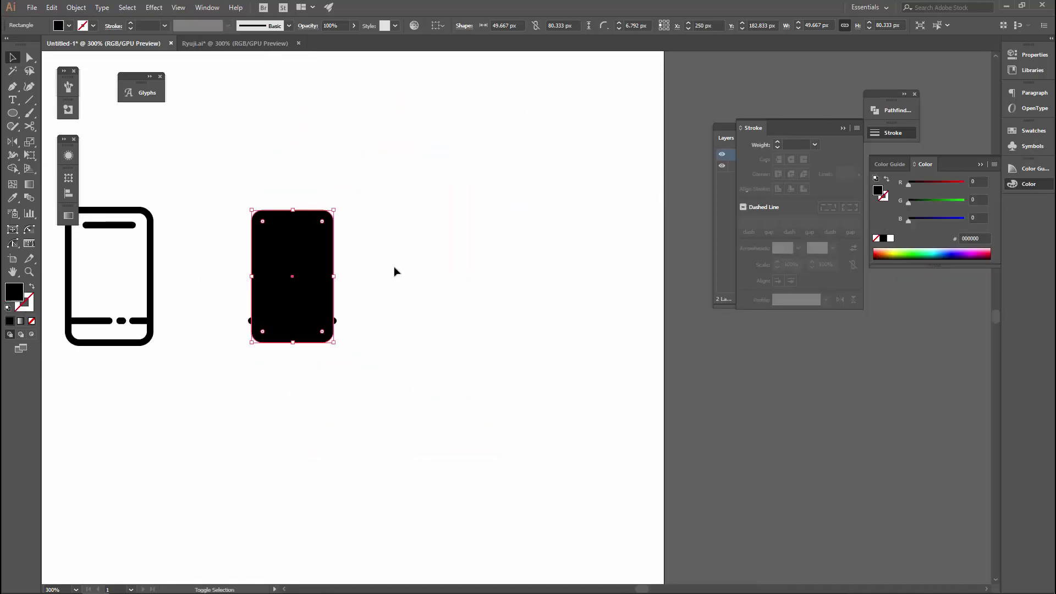
pyautogui.hotkey('shift', 'x')
pyautogui.hotkey('shift', 'x')
# Try a blue outline and a yellow fill on the copied phone body
pyautogui.doubleClick(27, 302)
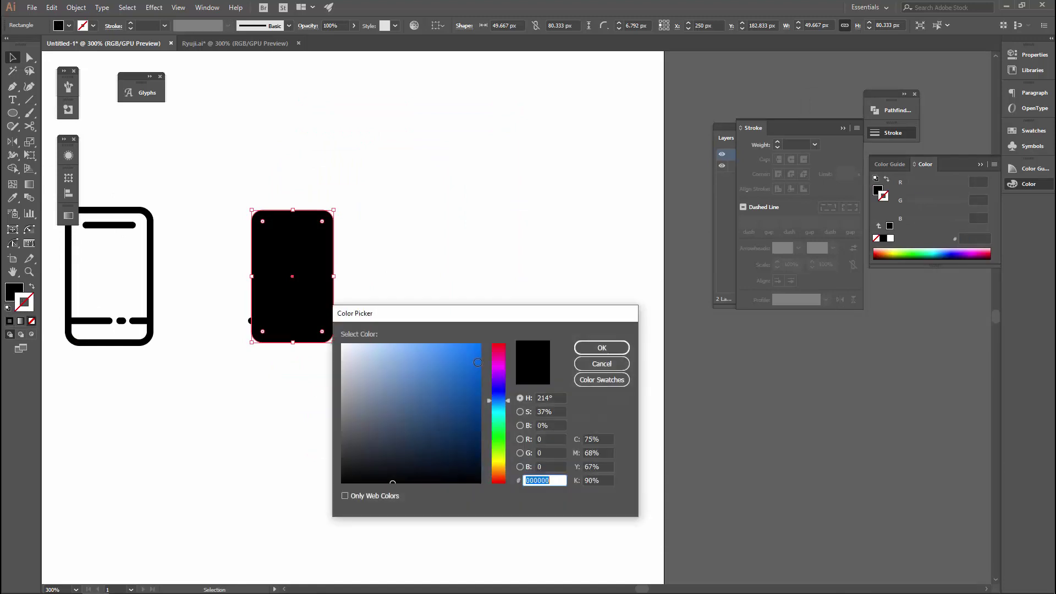
pyautogui.click(578, 349)
pyautogui.scroll(3, 292, 306)
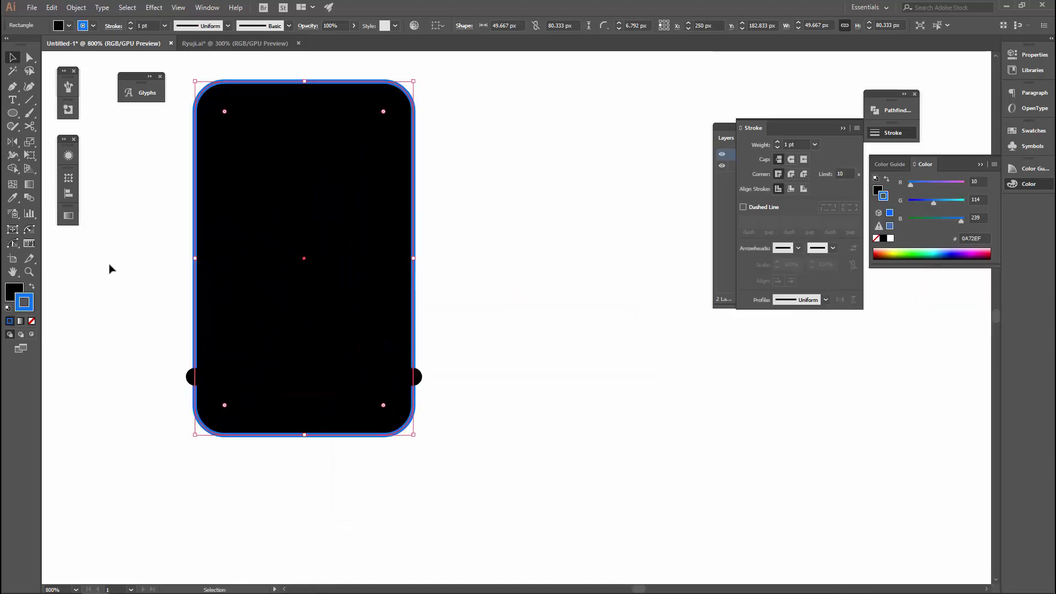
pyautogui.doubleClick(15, 292)
pyautogui.moveTo(496, 443); pyautogui.dragTo(496, 465)
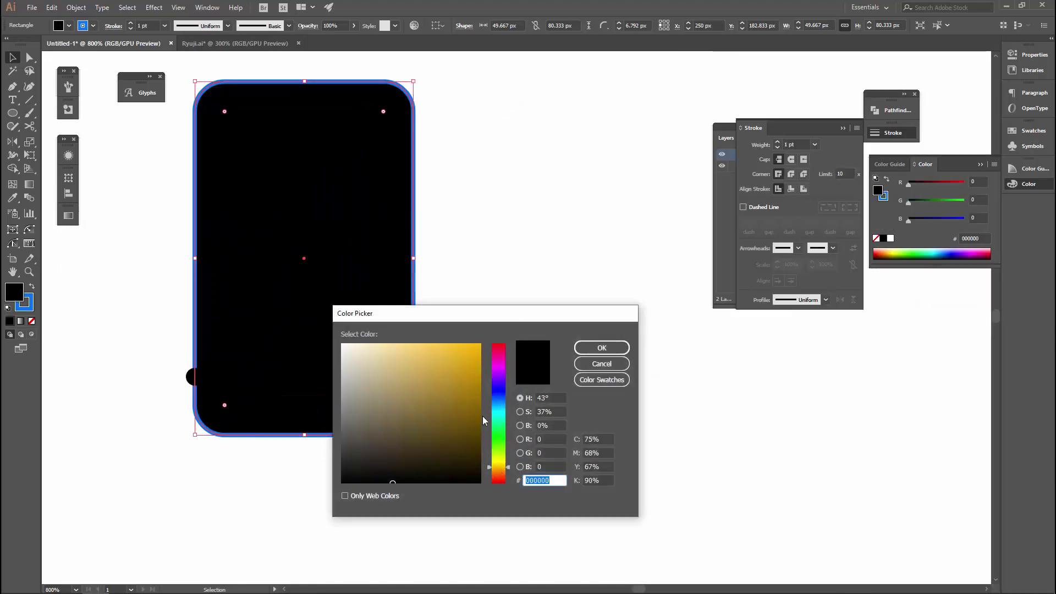
pyautogui.click(480, 350)
pyautogui.click(601, 349)
# Change the phone fill to orange and swap fill and stroke for a blue body with orange outline
pyautogui.click(49, 316)
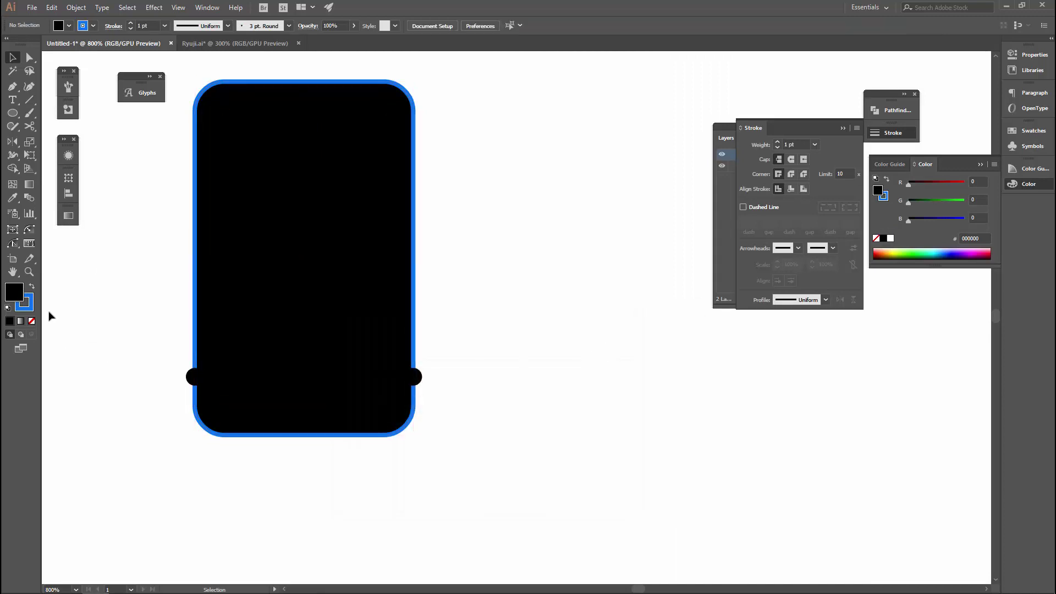
pyautogui.click(233, 273)
pyautogui.doubleClick(14, 292)
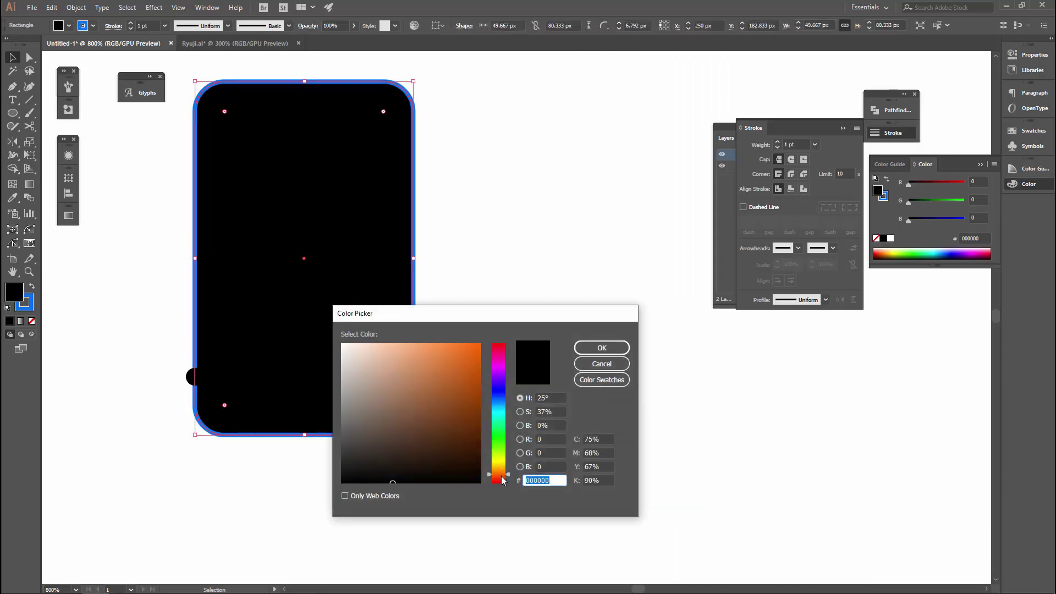
pyautogui.moveTo(502, 480); pyautogui.dragTo(498, 470)
pyautogui.click(602, 348)
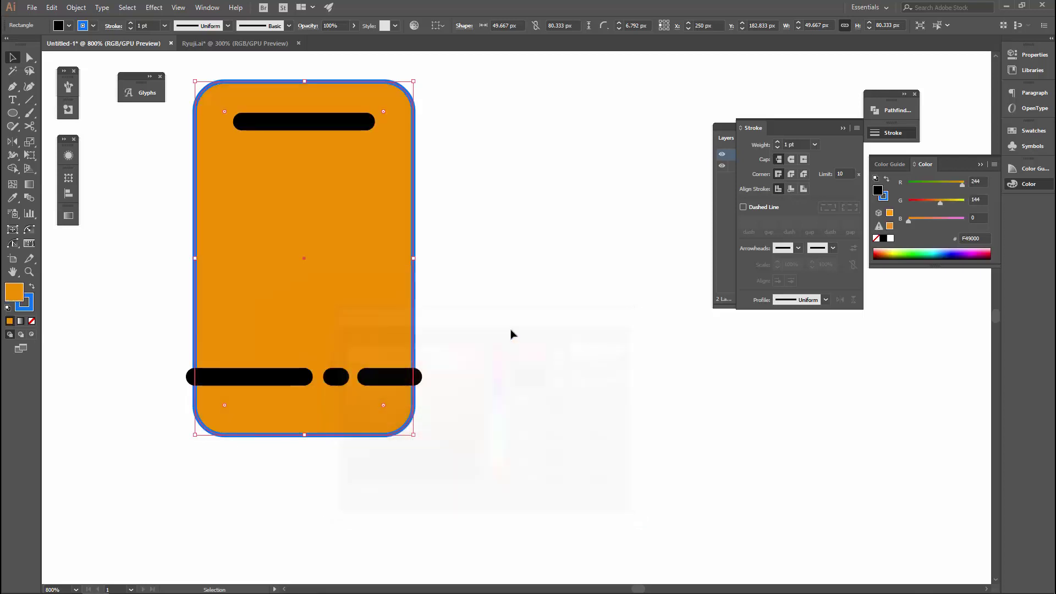
pyautogui.hotkey('shift', 'x')
pyautogui.hotkey('shift', 'x')
pyautogui.hotkey('shift', 'x')
pyautogui.keyDown('alt'); pyautogui.scroll(-2, 500, 324); pyautogui.keyUp('alt')
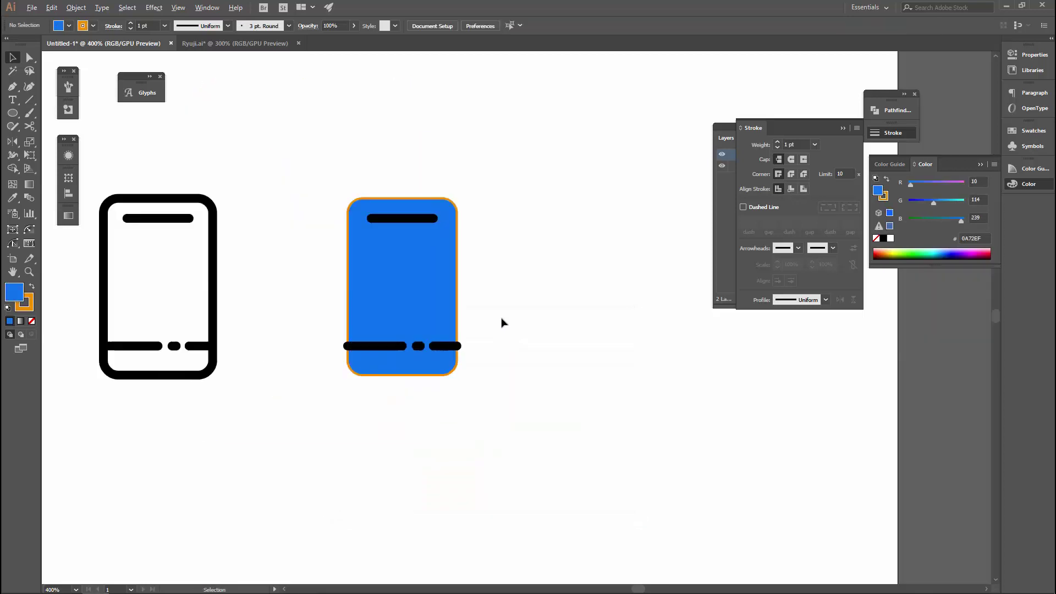
pyautogui.scroll(-1, 490, 302)
pyautogui.hotkey('shift', 'x')
pyautogui.hotkey('shift', 'x')
pyautogui.hotkey('shift', 'x')
pyautogui.hotkey('shift', 'x')
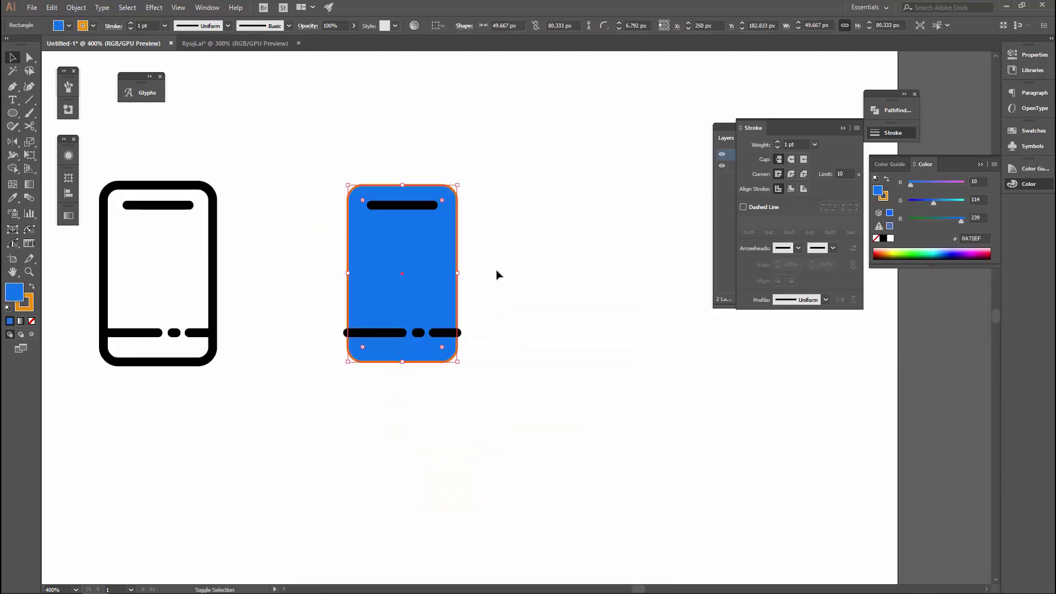
pyautogui.hotkey('shift', 'x')
pyautogui.hotkey('shift', 'x')
# Check the finished blue phone and reframe both phones in the view
pyautogui.click(486, 281)
pyautogui.keyDown('alt'); pyautogui.scroll(-2, 487, 281); pyautogui.keyUp('alt')
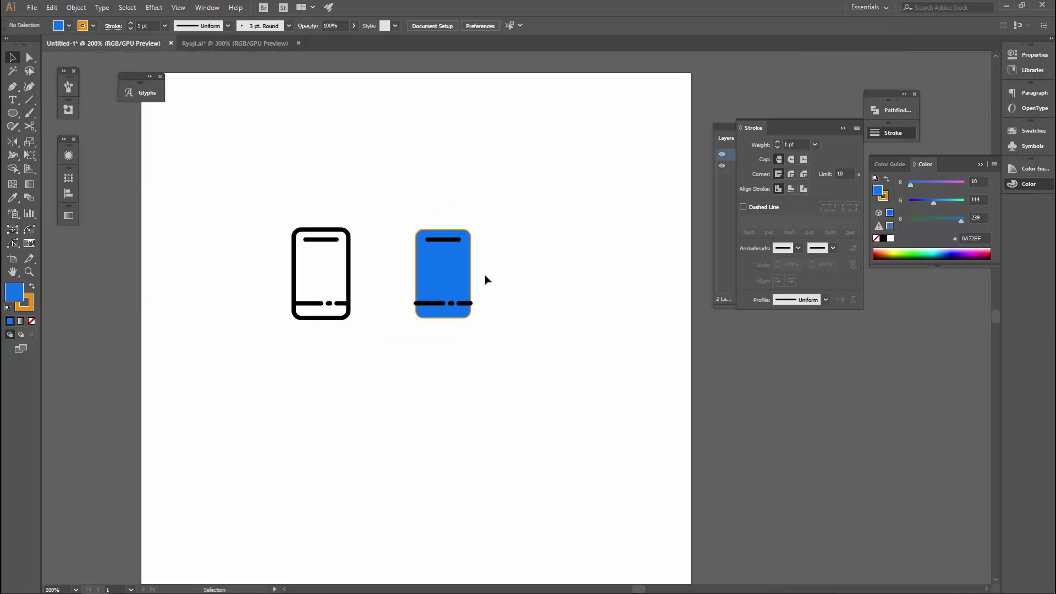
pyautogui.keyDown('alt'); pyautogui.scroll(2, 479, 276); pyautogui.keyUp('alt')
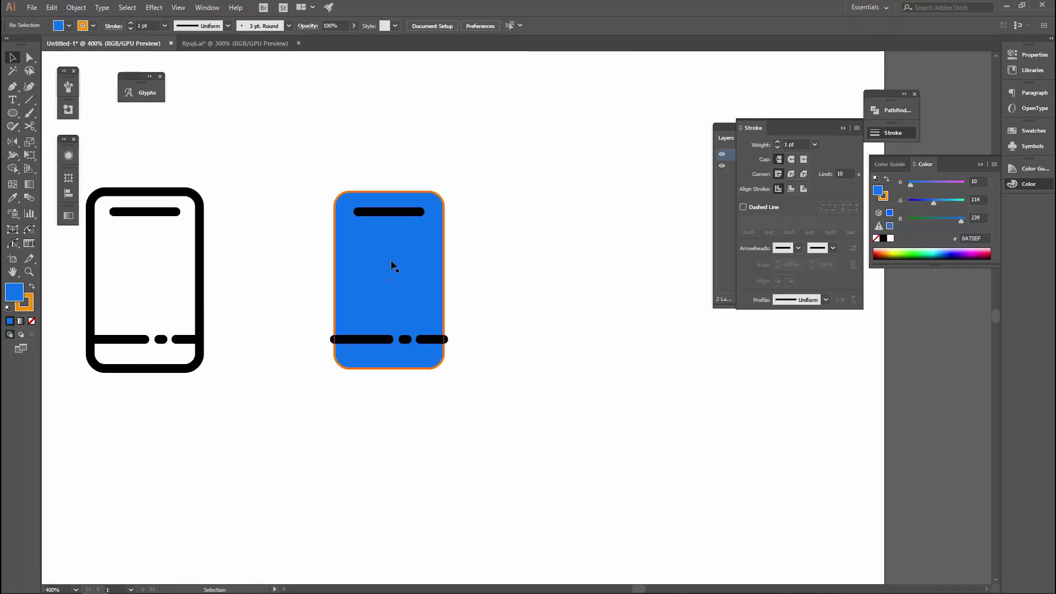
pyautogui.keyDown('alt'); pyautogui.scroll(-2, 389, 264); pyautogui.keyUp('alt')
pyautogui.scroll(1, 432, 255)
pyautogui.moveTo(440, 360); pyautogui.dragTo(345, 243)
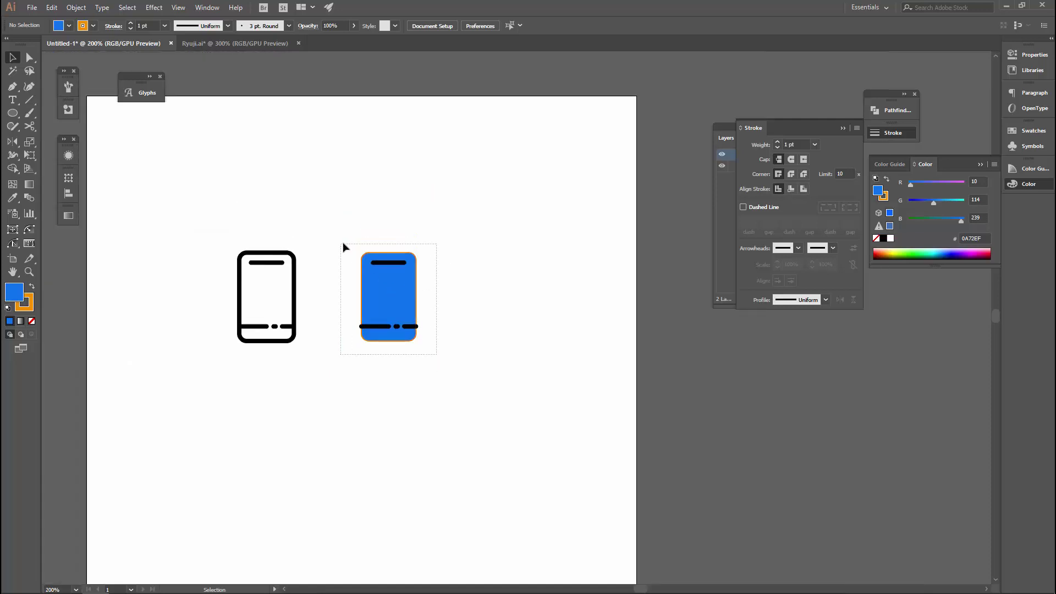
pyautogui.click(439, 217)
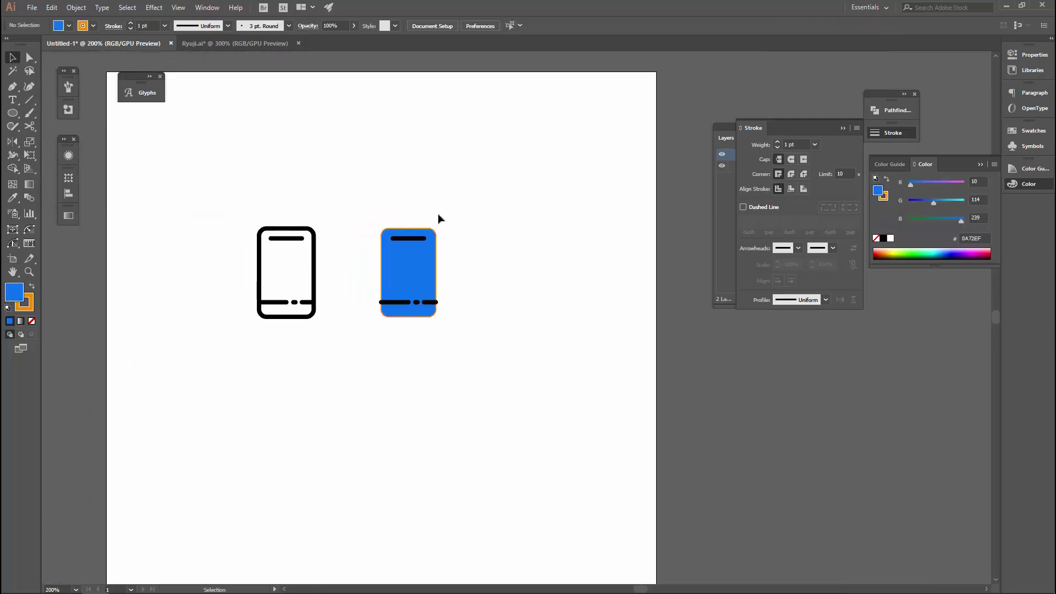
pyautogui.moveTo(452, 238); pyautogui.dragTo(447, 248)
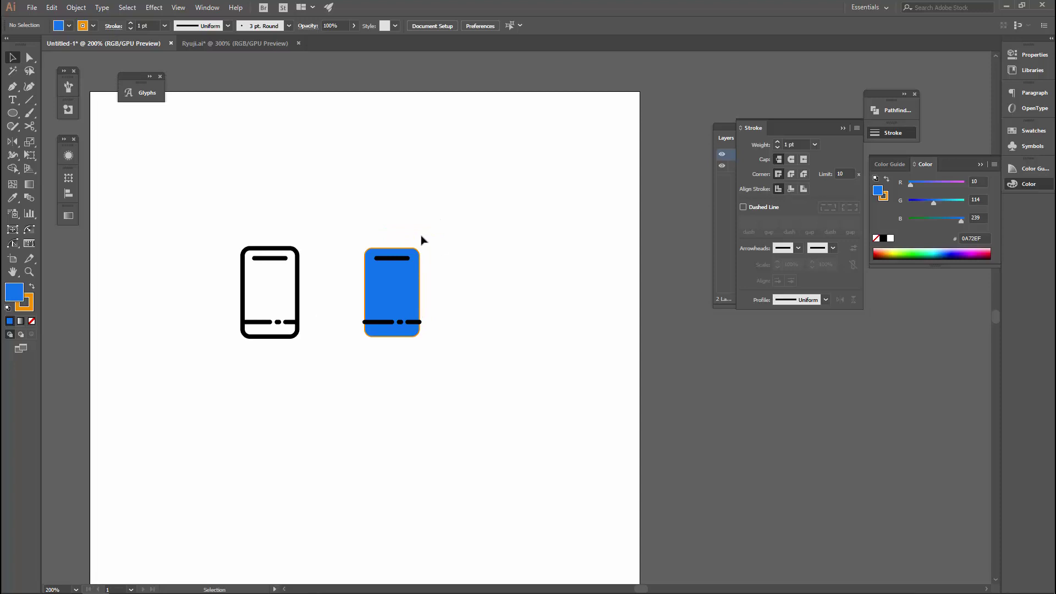
pyautogui.scroll(-1, 421, 240)
pyautogui.scroll(1, 417, 234)
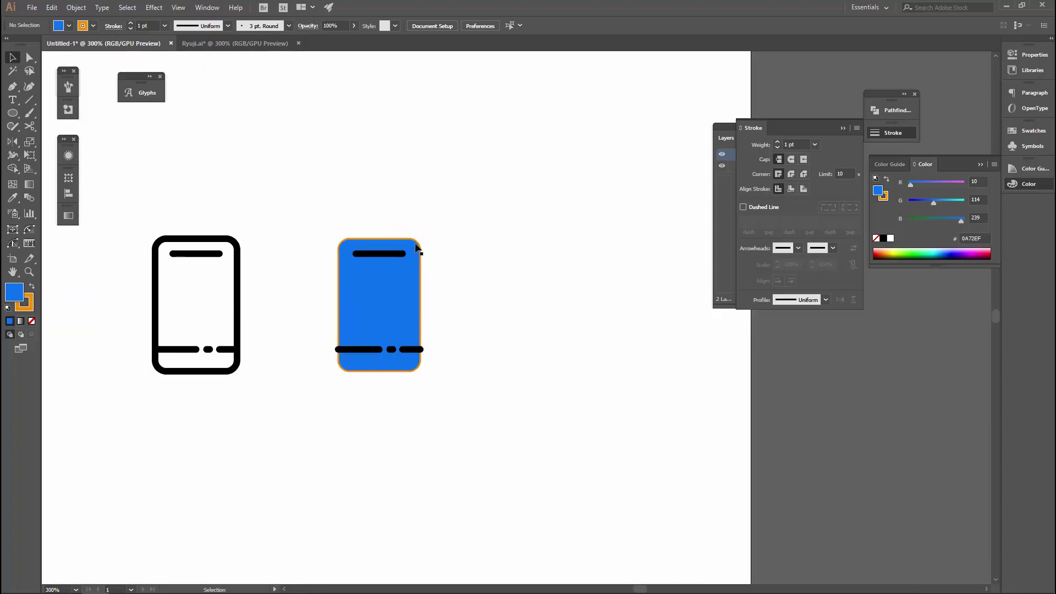
pyautogui.moveTo(432, 271); pyautogui.dragTo(424, 227)
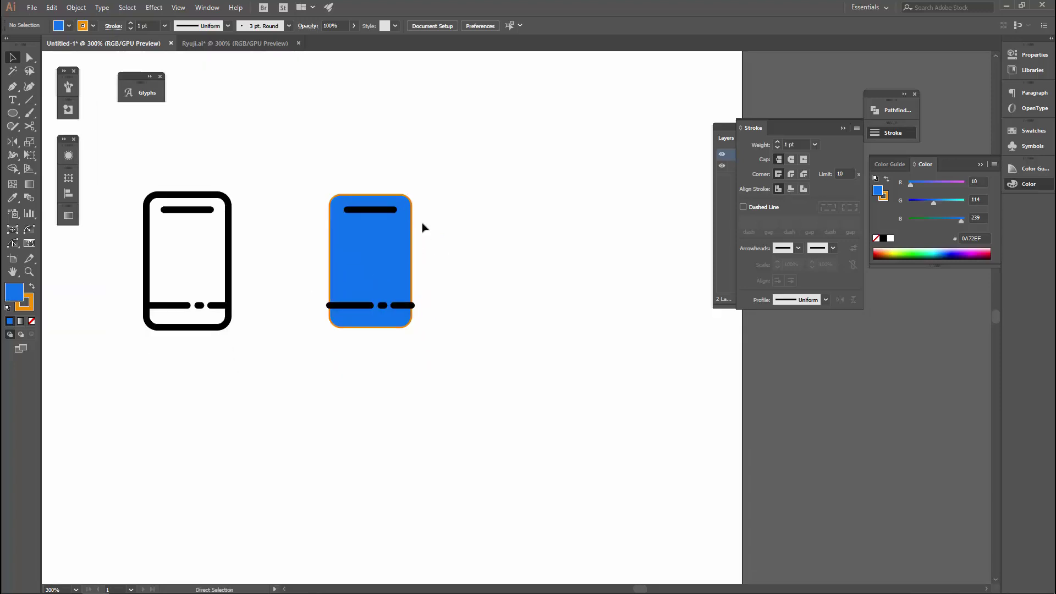
# Toggle Outline view with Ctrl+Y to inspect the phone paths, bringing the Layers panel forward
pyautogui.hotkey('ctrl', 'y')
pyautogui.hotkey('ctrl', 'y')
pyautogui.hotkey('ctrl', 'y')
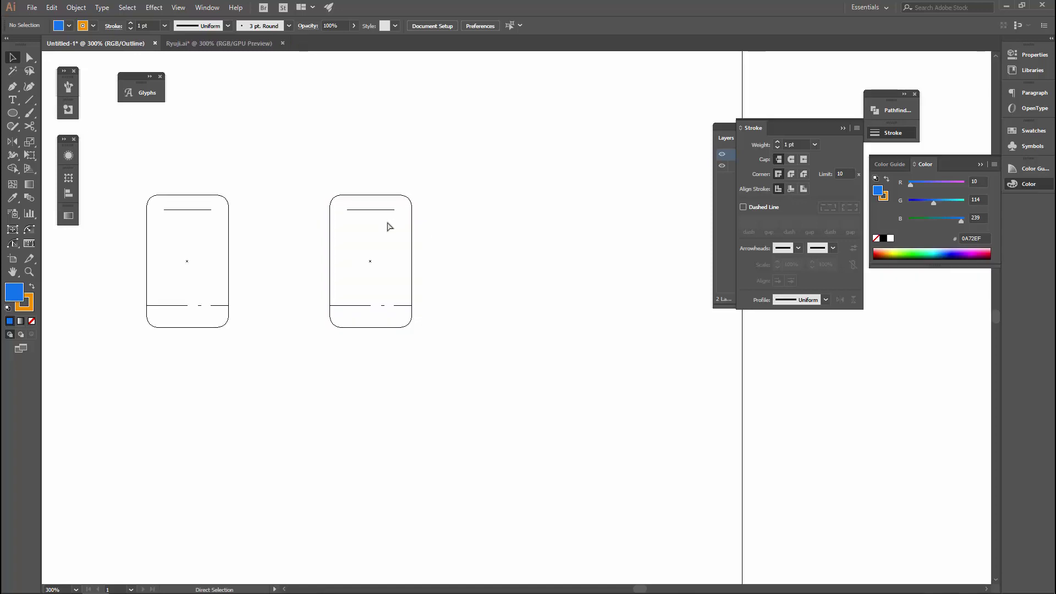
pyautogui.hotkey('ctrl', 'y')
pyautogui.click(722, 186)
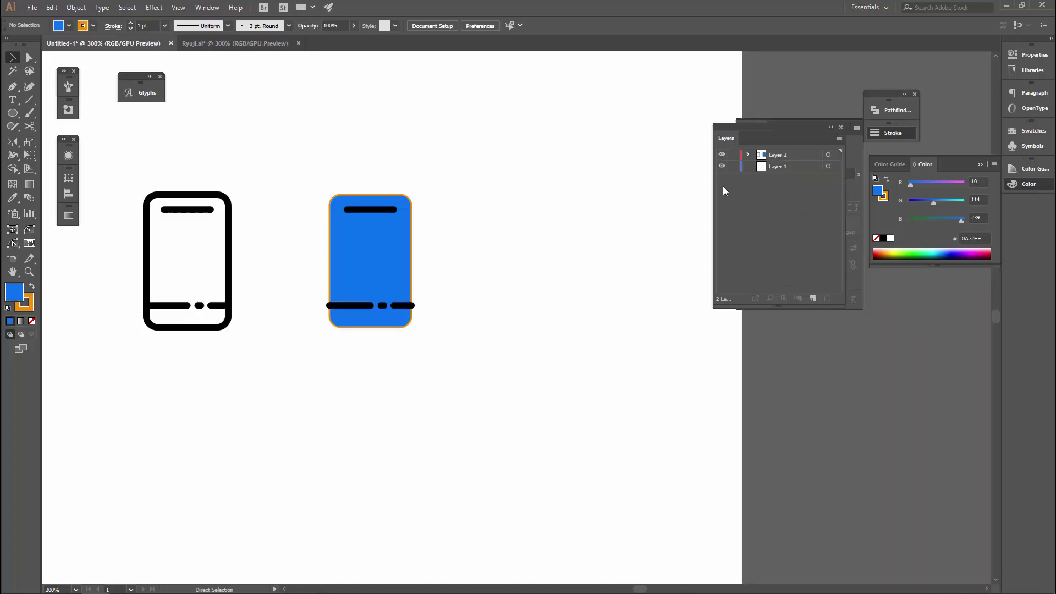
pyautogui.hotkey('ctrl', 'y')
pyautogui.hotkey('ctrl', 'y')
pyautogui.hotkey('ctrl', 'y')
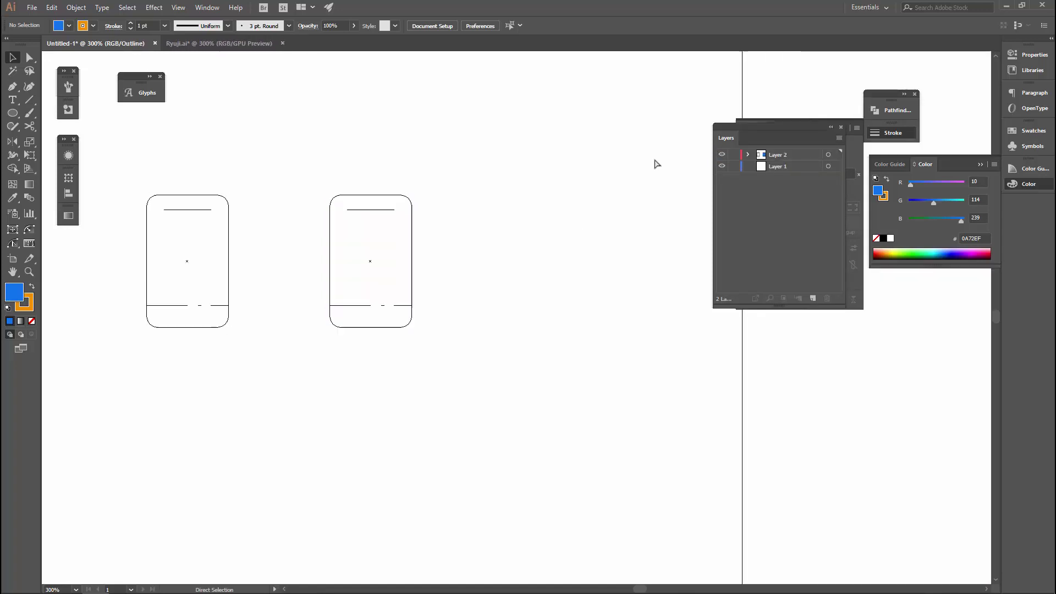
pyautogui.hotkey('ctrl', 'y')
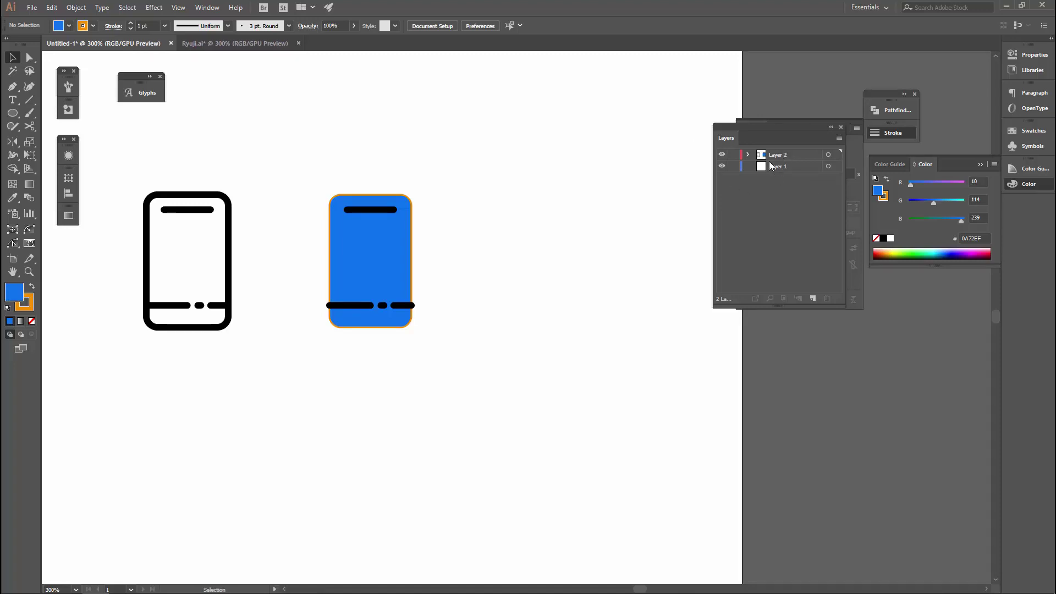
pyautogui.hotkey('ctrl', 'y')
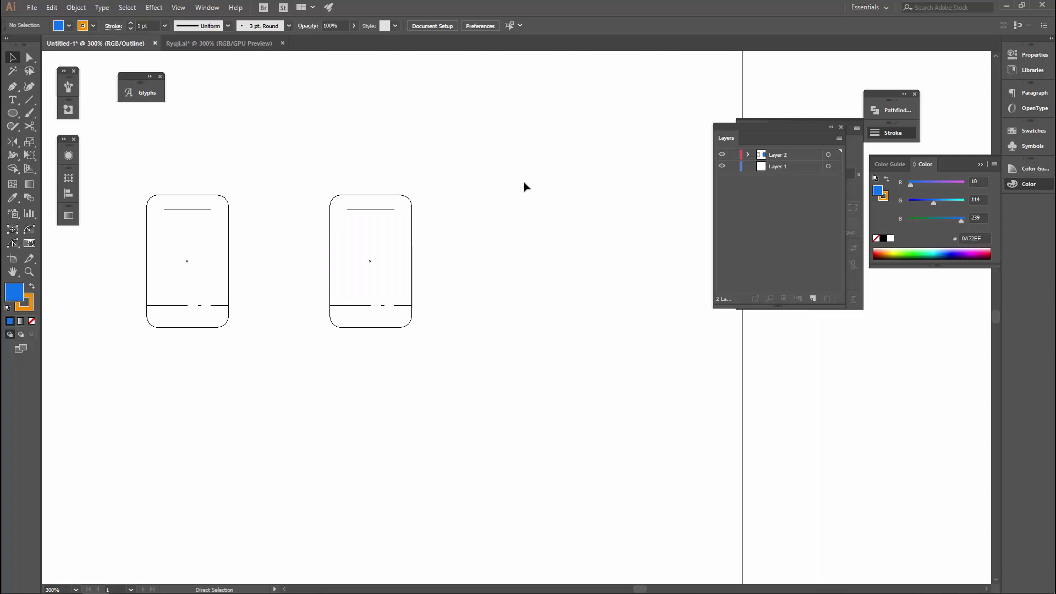
pyautogui.hotkey('ctrl', 'y')
pyautogui.hotkey('ctrl', 'y')
pyautogui.hotkey('ctrl', 'y')
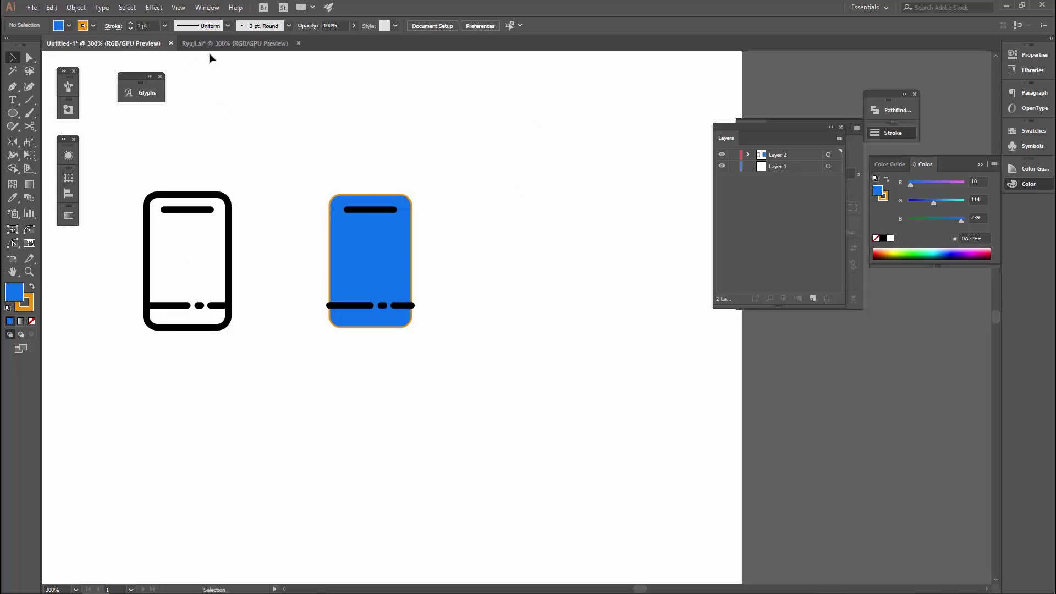
# Switch to the Ryuji.ai portrait and toggle the reference photo and skin layers' visibility
pyautogui.click(229, 43)
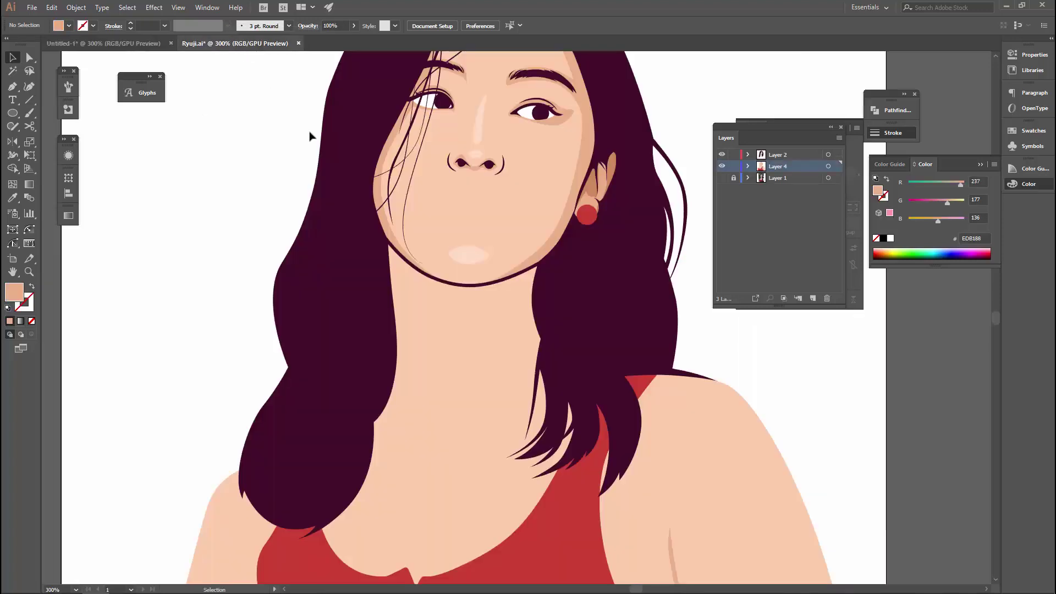
pyautogui.keyDown('alt'); pyautogui.scroll(-4, 313, 143); pyautogui.keyUp('alt')
pyautogui.keyDown('alt'); pyautogui.scroll(3, 414, 170); pyautogui.keyUp('alt')
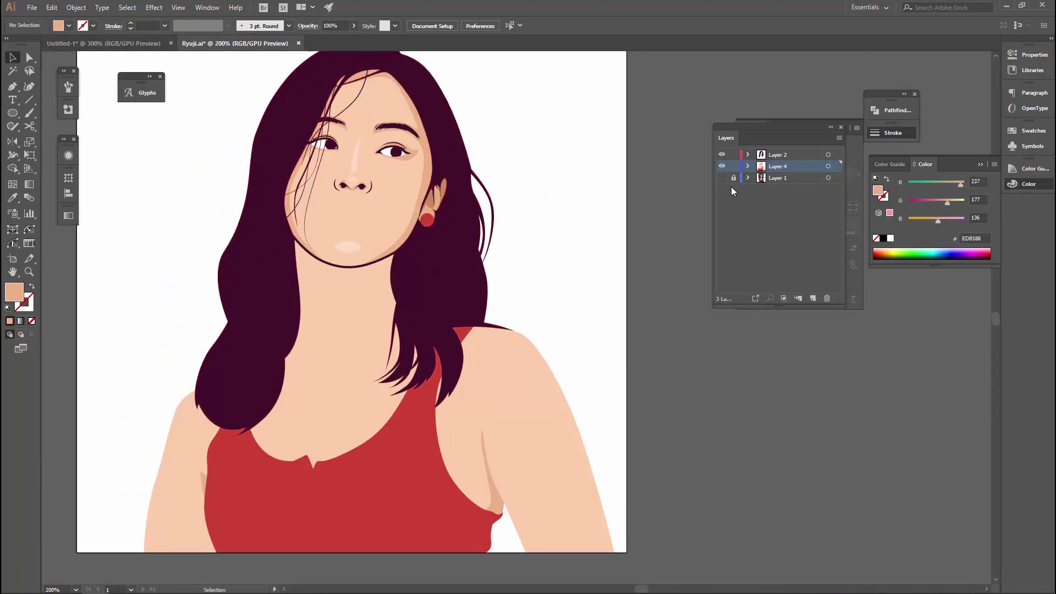
pyautogui.click(721, 179)
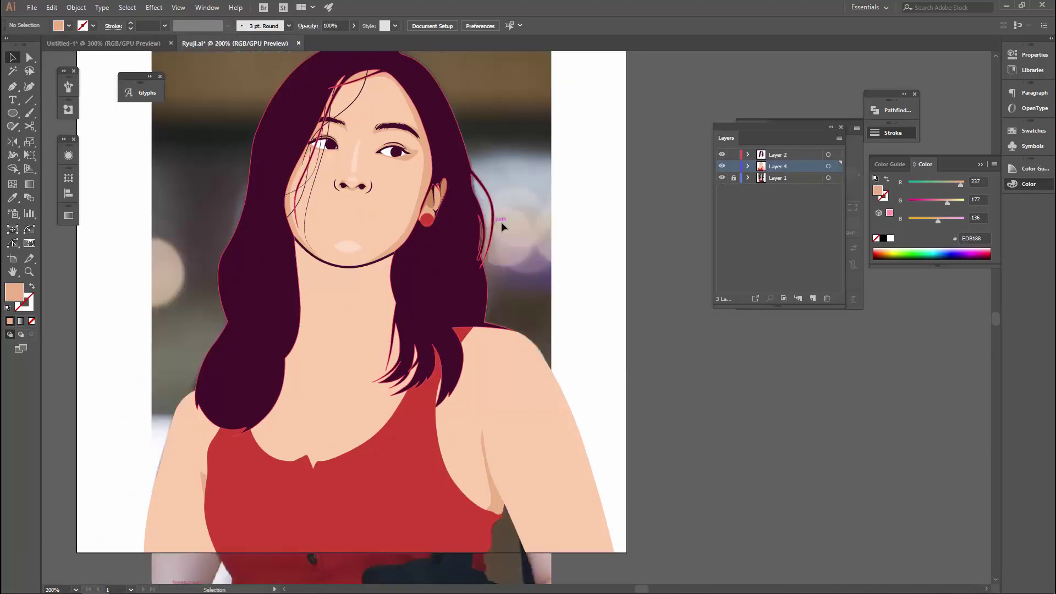
pyautogui.click(722, 178)
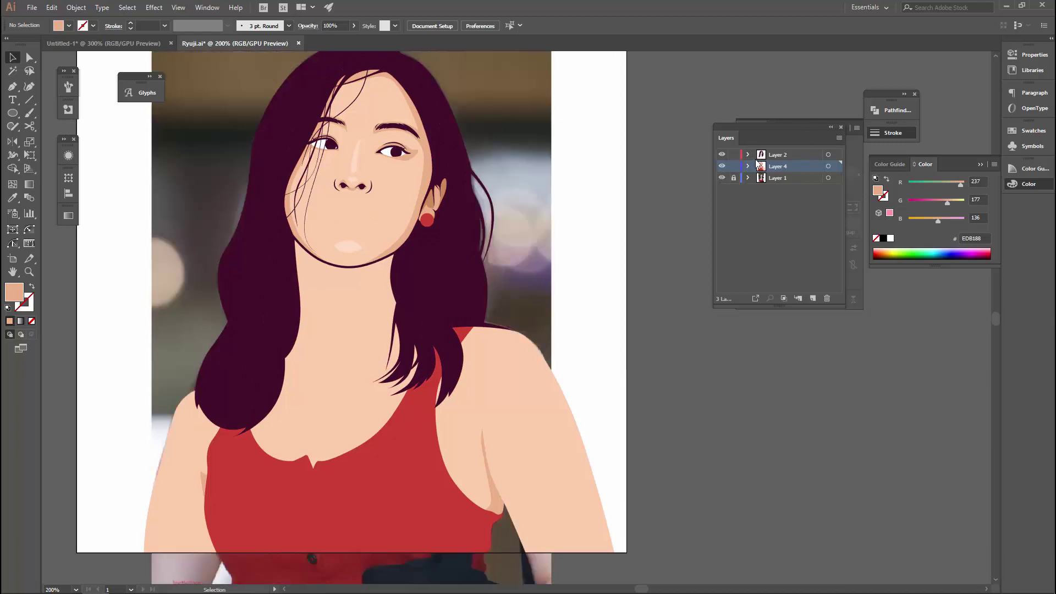
pyautogui.moveTo(722, 166); pyautogui.dragTo(722, 177)
# Show the reference photo behind the artwork and turn on the hair layer, Layer 2
pyautogui.keyDown('alt'); pyautogui.scroll(-2, 443, 177); pyautogui.keyUp('alt')
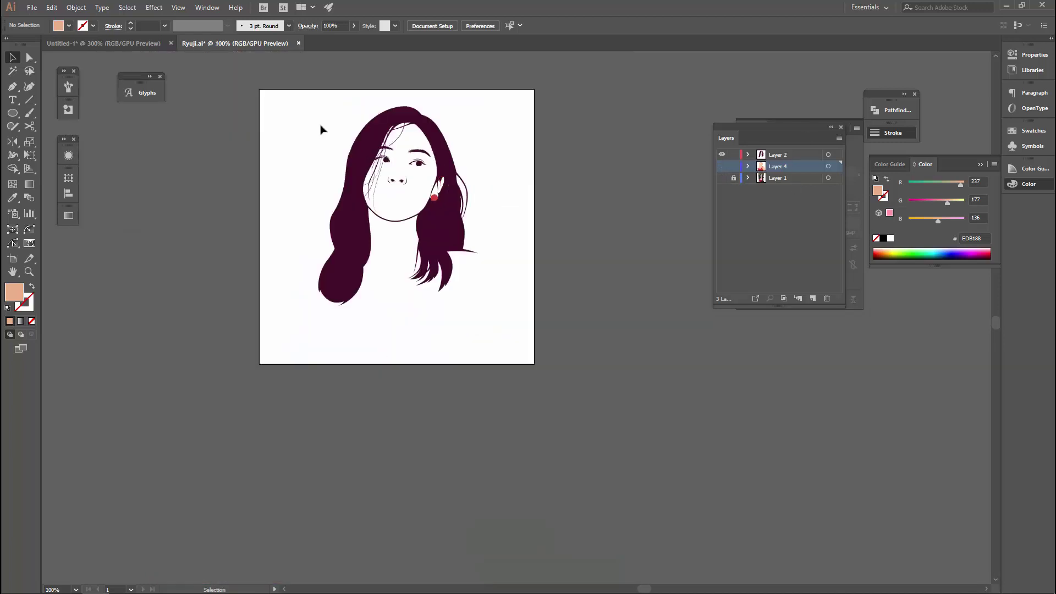
pyautogui.keyDown('alt'); pyautogui.scroll(2, 311, 102); pyautogui.keyUp('alt')
pyautogui.keyDown('alt'); pyautogui.scroll(-2, 462, 154); pyautogui.keyUp('alt')
pyautogui.keyDown('alt'); pyautogui.scroll(1, 566, 190); pyautogui.keyUp('alt')
pyautogui.click(722, 178)
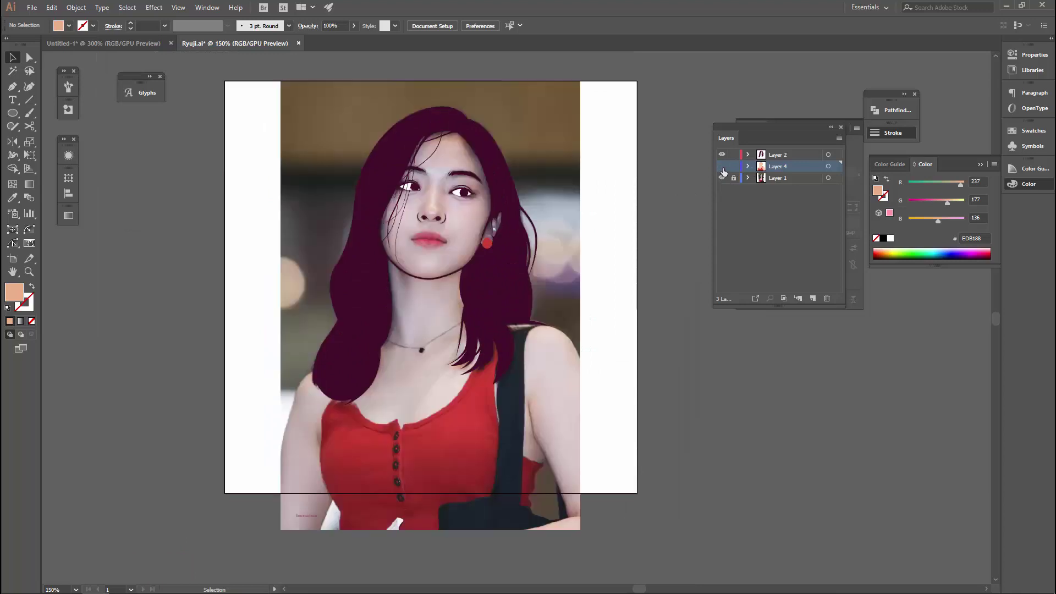
pyautogui.click(722, 178)
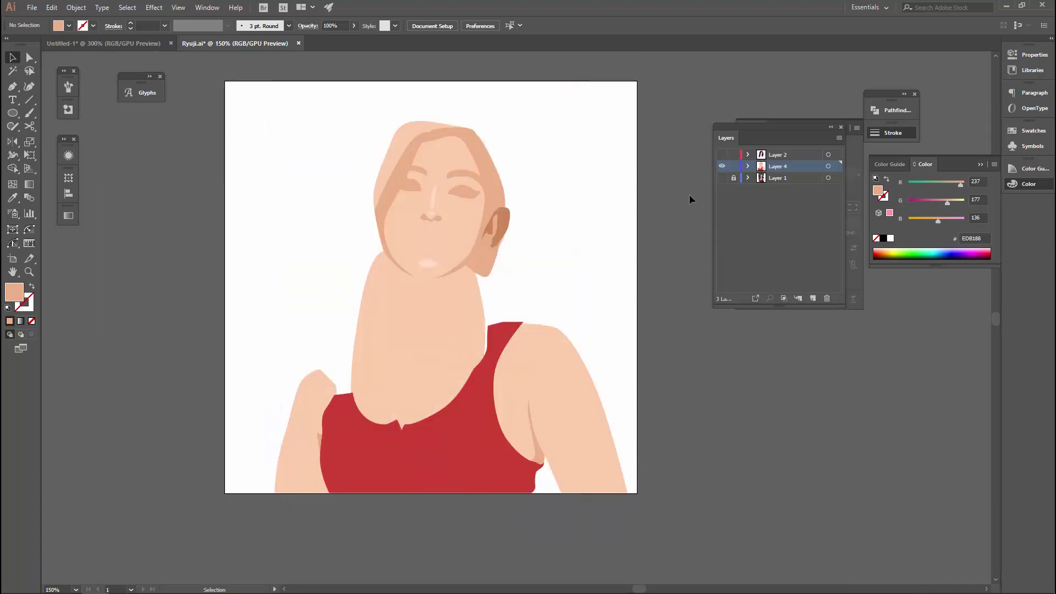
pyautogui.click(722, 178)
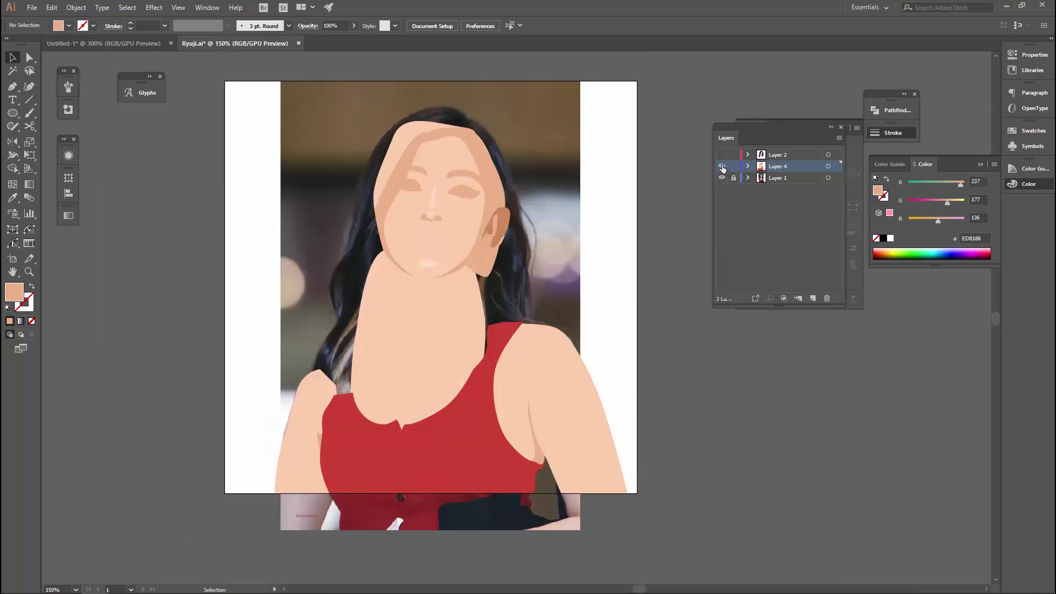
pyautogui.click(722, 155)
pyautogui.click(722, 177)
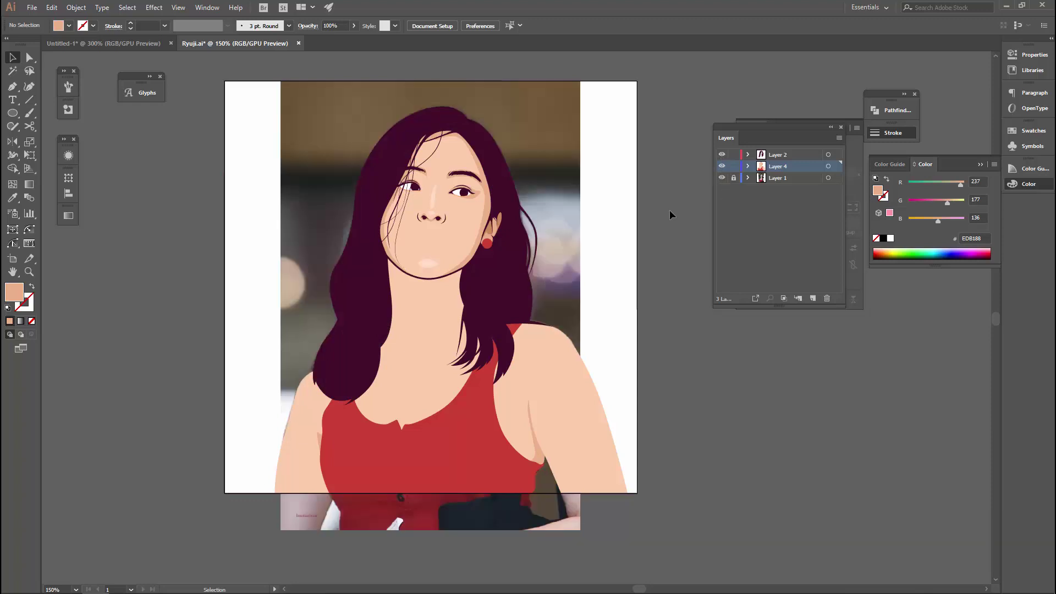
# Inspect the hair path's anchors with Direct Selection, then bring the neck area into view
pyautogui.press('a')
pyautogui.scroll(2, 407, 256)
pyautogui.click(365, 240)
pyautogui.click(366, 239)
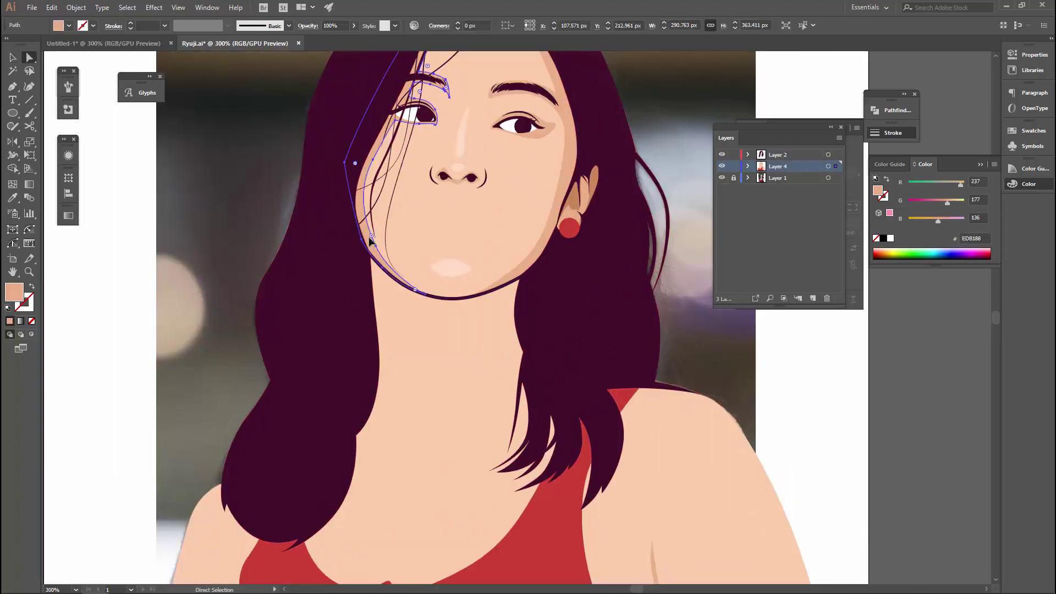
pyautogui.scroll(-1, 366, 239)
pyautogui.press('p')
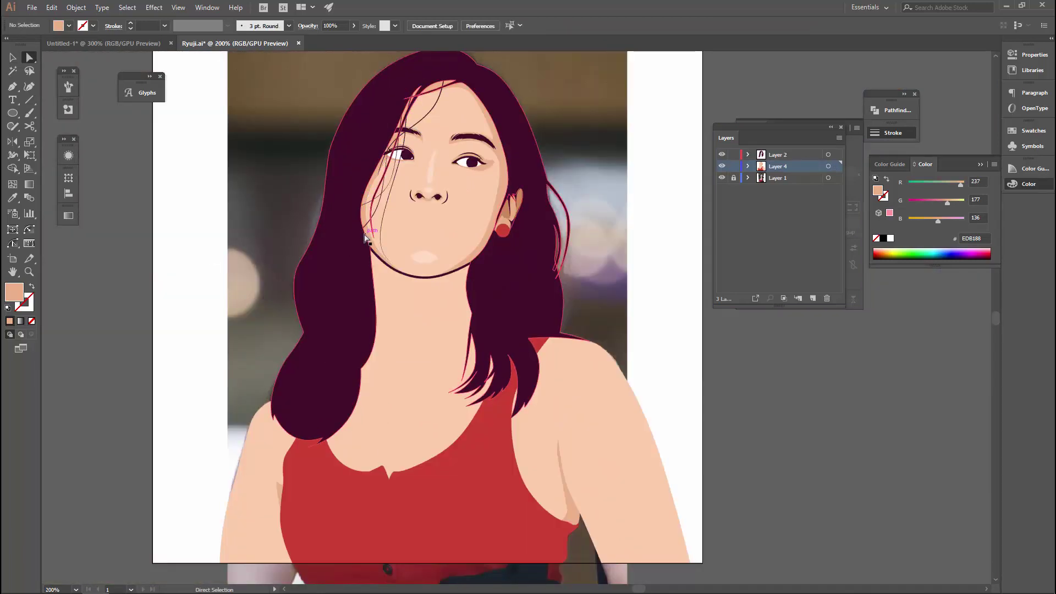
pyautogui.scroll(2, 377, 278)
pyautogui.moveTo(406, 293); pyautogui.dragTo(395, 210)
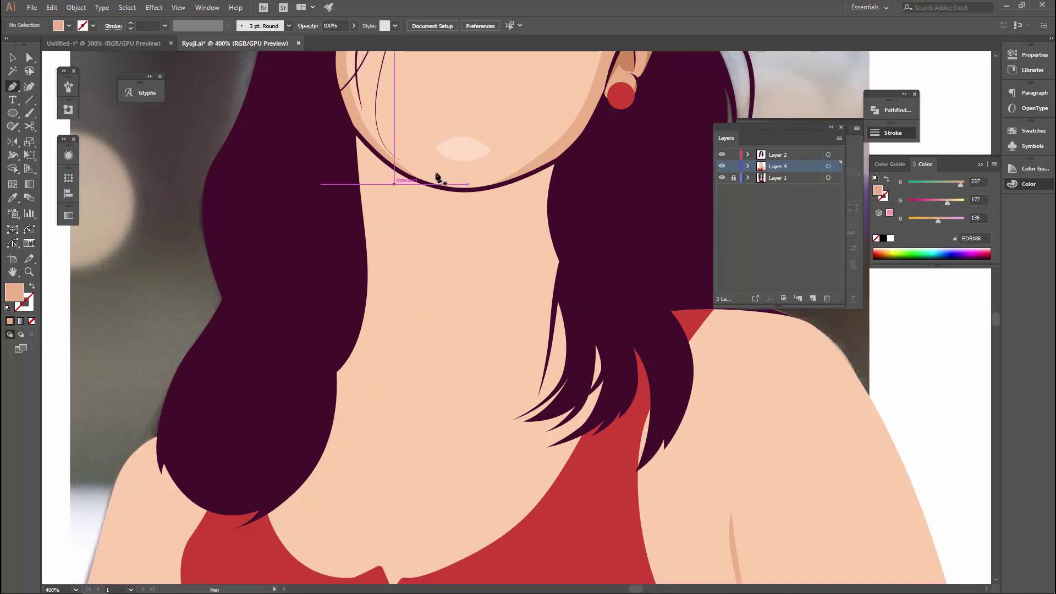
# Ctrl-click Layer 4's eye icon to show the skin and top as outlines over the photo
pyautogui.keyDown('ctrl'); pyautogui.click(722, 167); pyautogui.keyUp('ctrl')
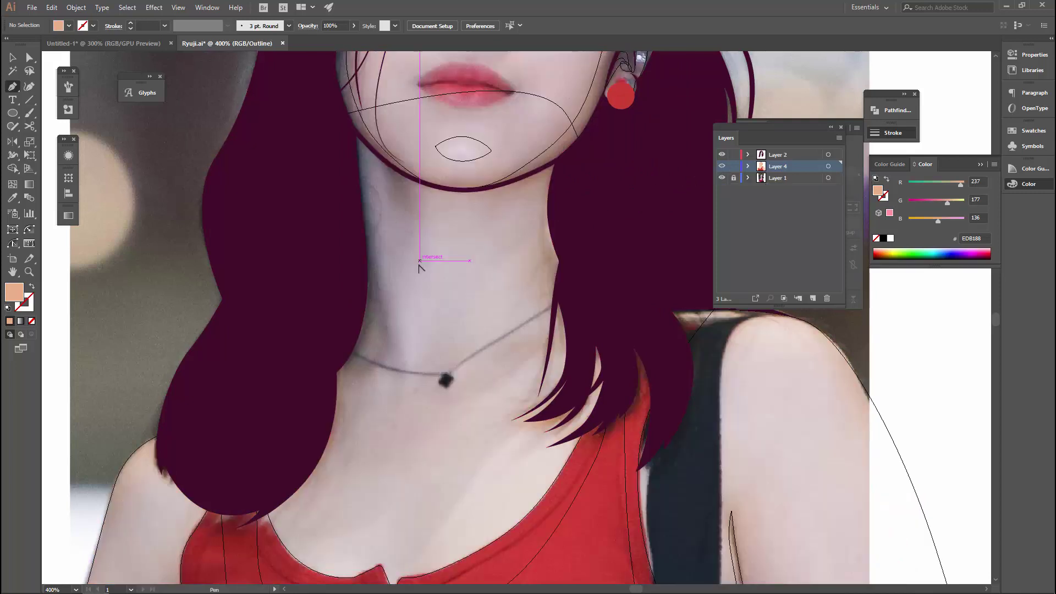
pyautogui.scroll(-3, 418, 268)
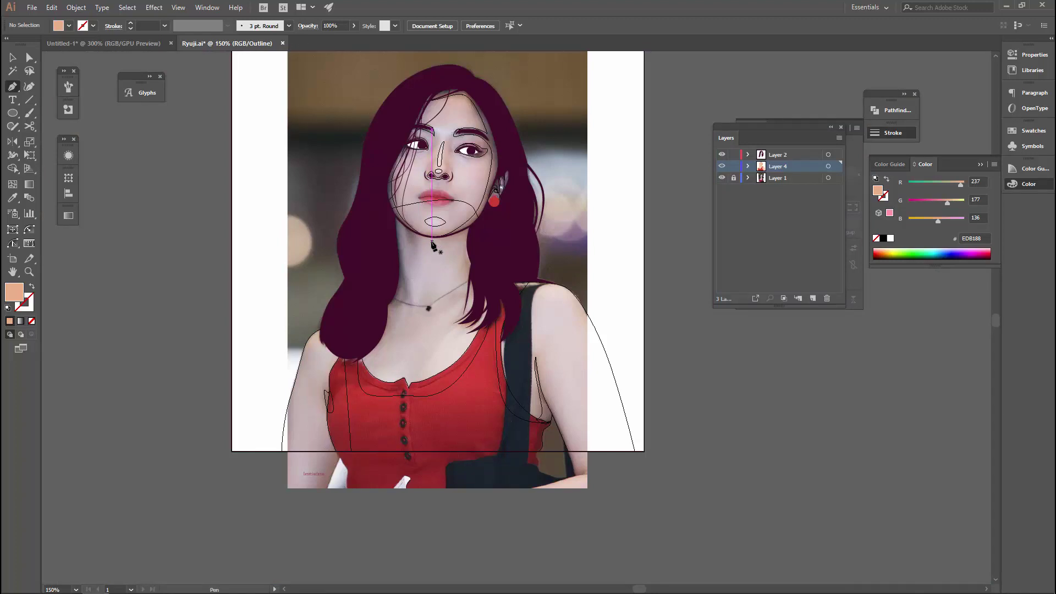
pyautogui.scroll(1, 432, 242)
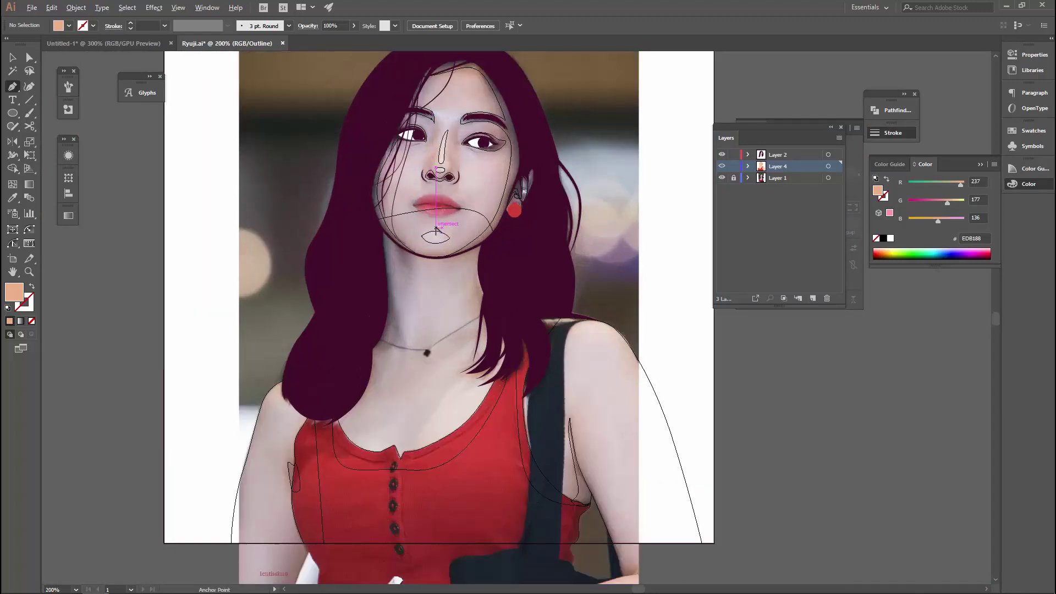
pyautogui.keyDown('ctrl'); pyautogui.click(723, 166); pyautogui.keyUp('ctrl')
pyautogui.keyDown('ctrl'); pyautogui.click(723, 166); pyautogui.keyUp('ctrl')
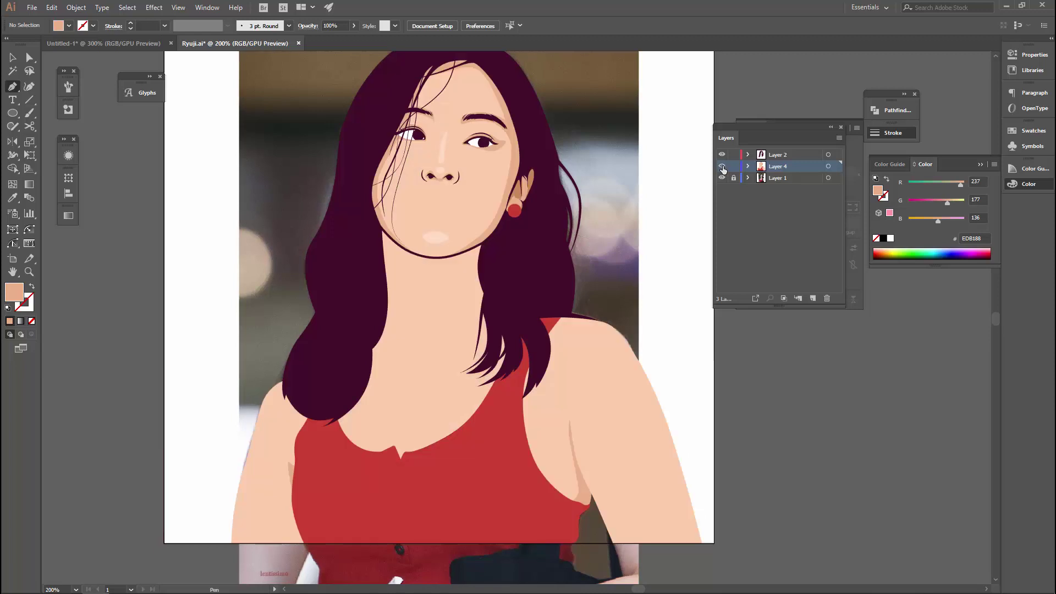
pyautogui.keyDown('ctrl'); pyautogui.click(723, 167); pyautogui.keyUp('ctrl')
pyautogui.keyDown('ctrl'); pyautogui.click(723, 167); pyautogui.keyUp('ctrl')
pyautogui.click(723, 166)
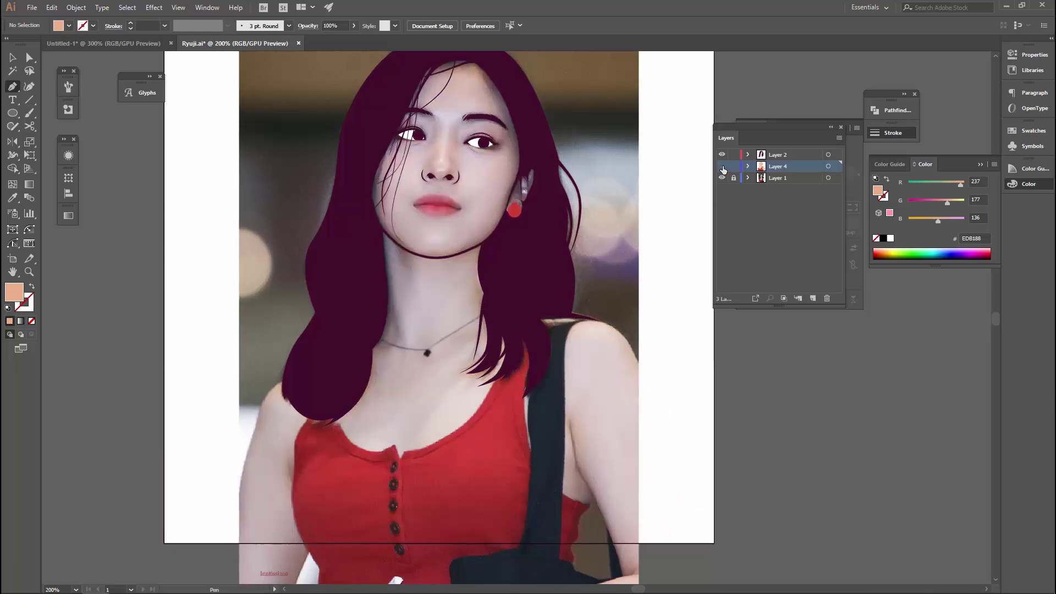
pyautogui.keyDown('ctrl'); pyautogui.click(723, 167); pyautogui.keyUp('ctrl')
pyautogui.keyDown('ctrl'); pyautogui.click(723, 166); pyautogui.keyUp('ctrl')
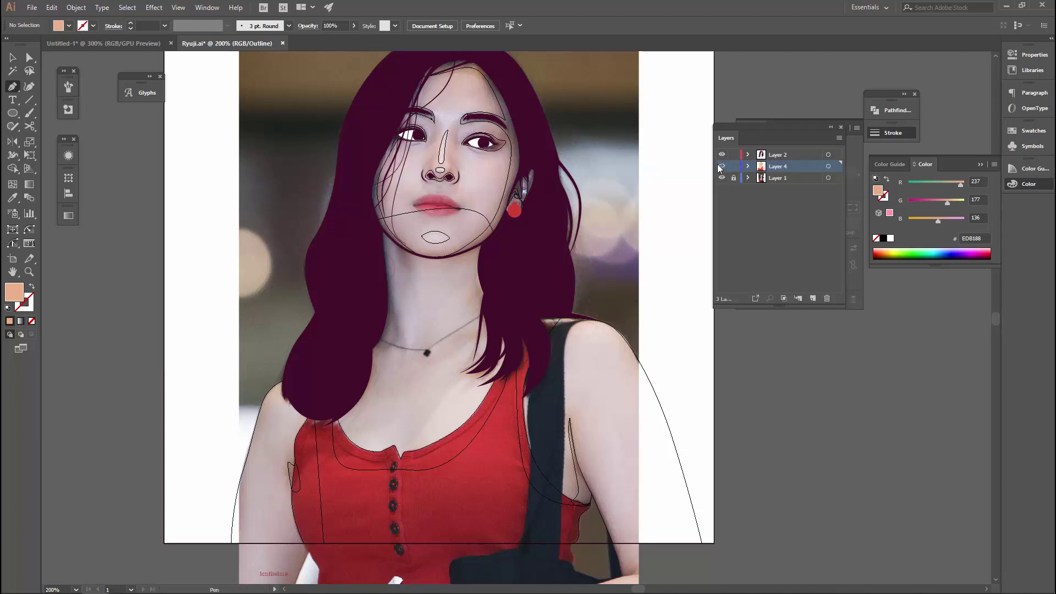
# Trace a closed neck shadow shape with the Pen tool, from under the chin down the left side
pyautogui.keyDown('ctrl'); pyautogui.click(723, 166); pyautogui.keyUp('ctrl')
pyautogui.scroll(2, 392, 263)
pyautogui.scroll(2, 392, 280)
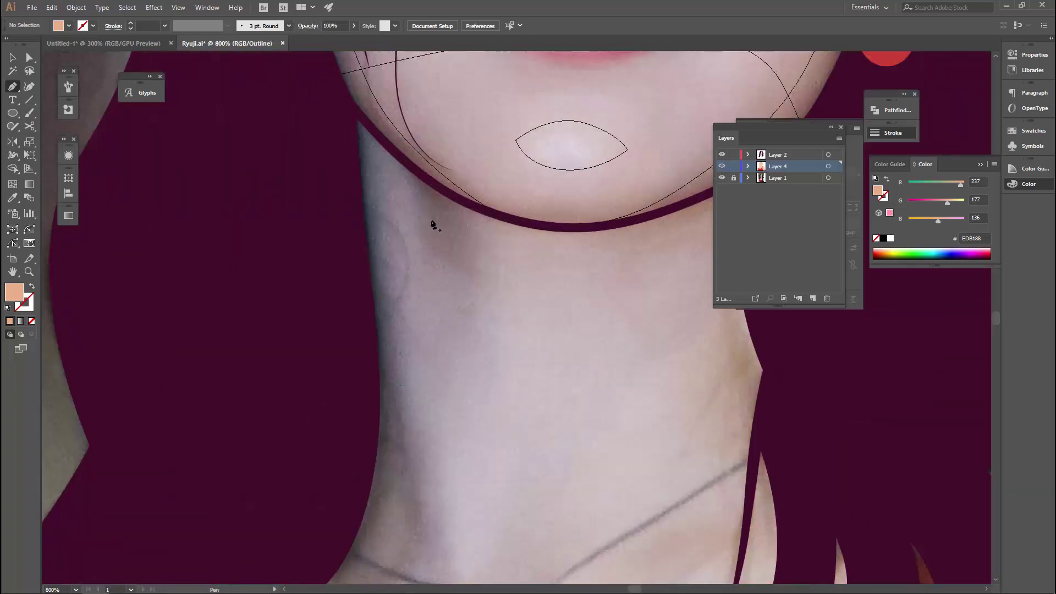
pyautogui.click(451, 196)
pyautogui.moveTo(464, 301); pyautogui.dragTo(462, 322)
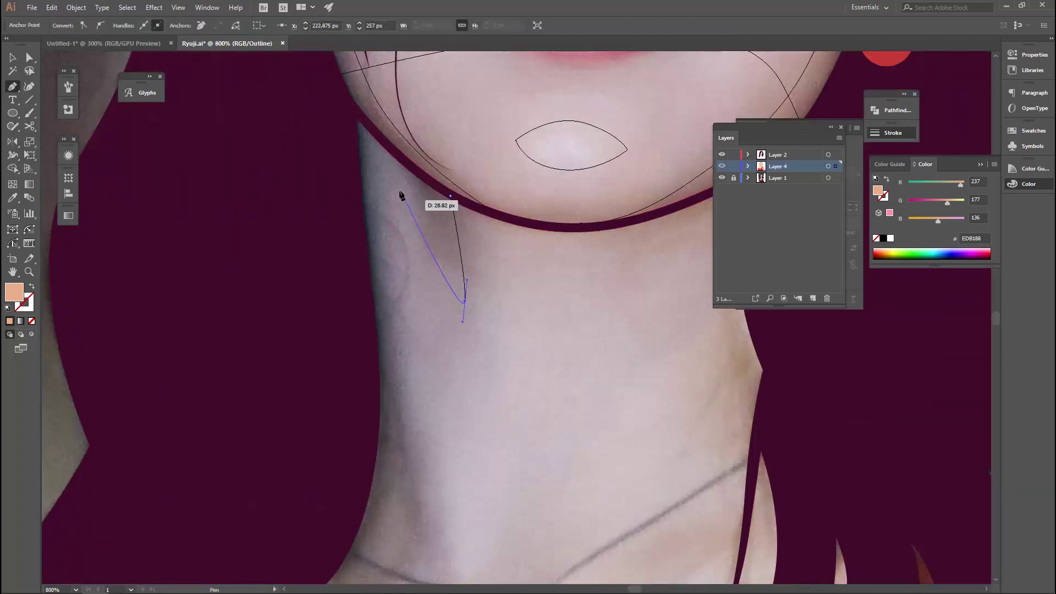
pyautogui.moveTo(394, 187); pyautogui.dragTo(381, 170)
pyautogui.moveTo(410, 320); pyautogui.dragTo(443, 186)
pyautogui.moveTo(460, 325); pyautogui.dragTo(466, 462)
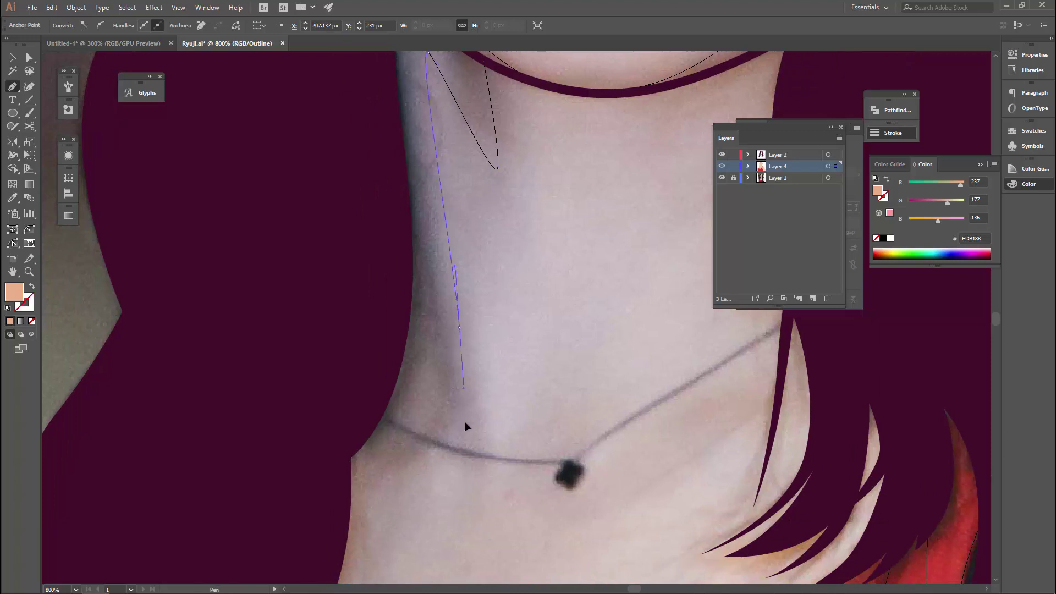
pyautogui.scroll(-1, 385, 418)
pyautogui.scroll(-1, 330, 182)
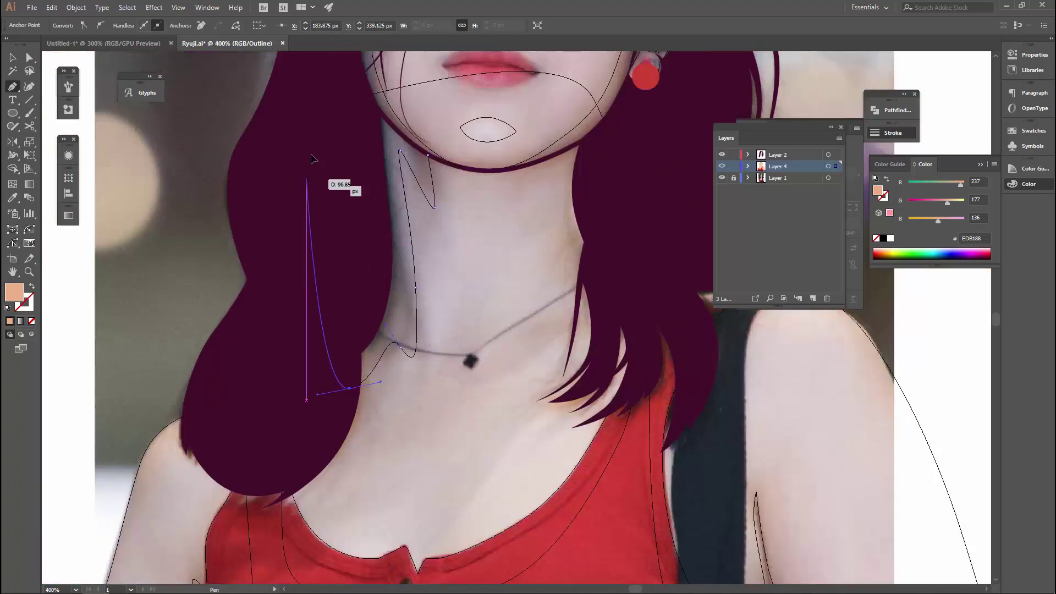
pyautogui.moveTo(307, 173); pyautogui.dragTo(298, 203)
pyautogui.scroll(1, 371, 101)
pyautogui.click(483, 216)
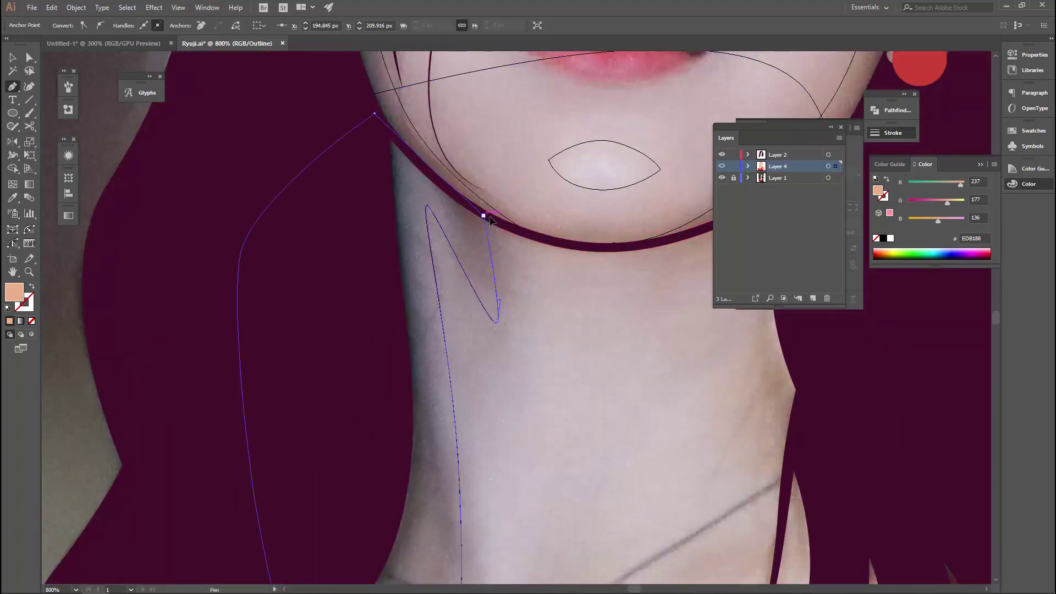
# Return the portrait to filled Preview and switch to the Selection tool
pyautogui.scroll(-1, 435, 201)
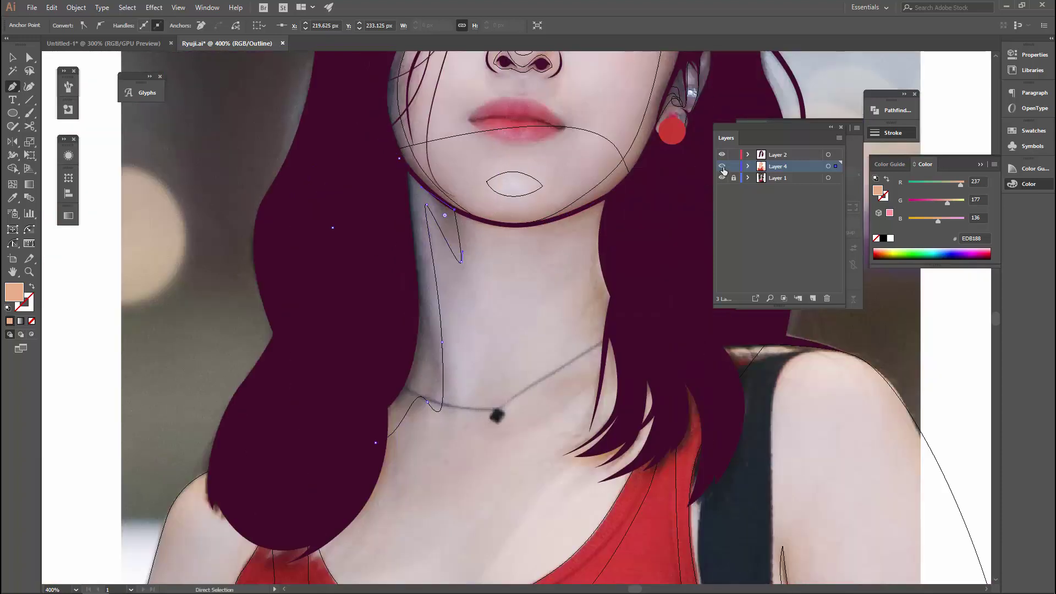
pyautogui.hotkey('ctrl', 'y')
pyautogui.scroll(-2, 318, 217)
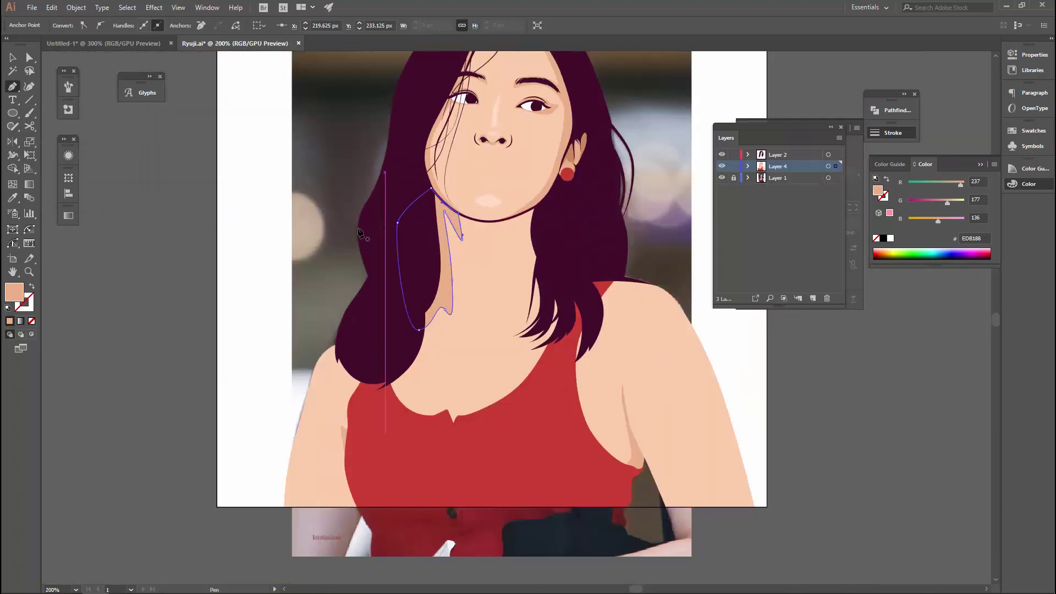
pyautogui.scroll(-1, 318, 216)
pyautogui.scroll(-3, 318, 216)
pyautogui.scroll(5, 359, 229)
pyautogui.scroll(-3, 401, 264)
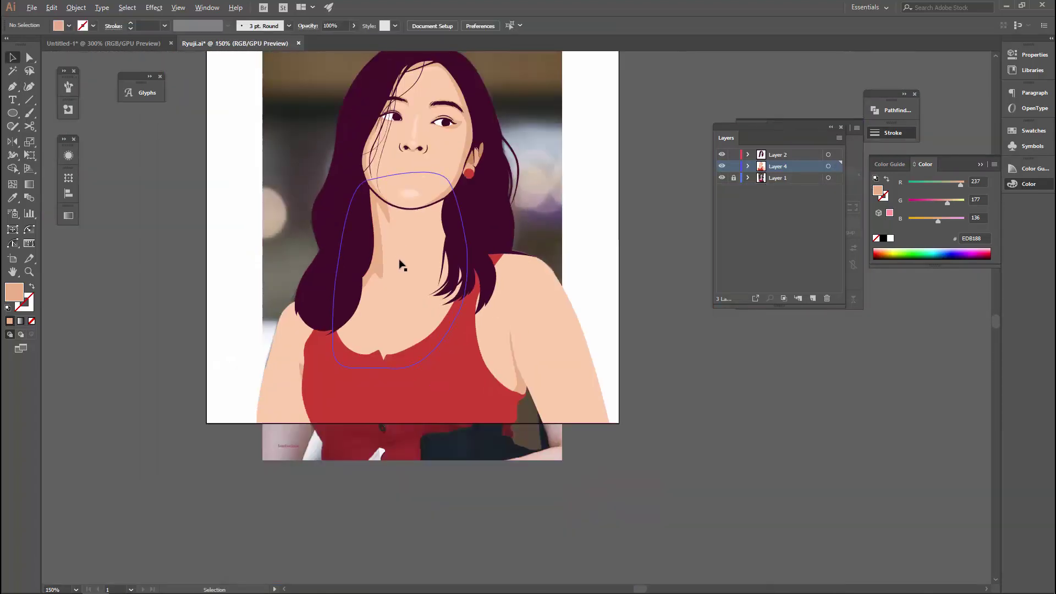
pyautogui.press('v')
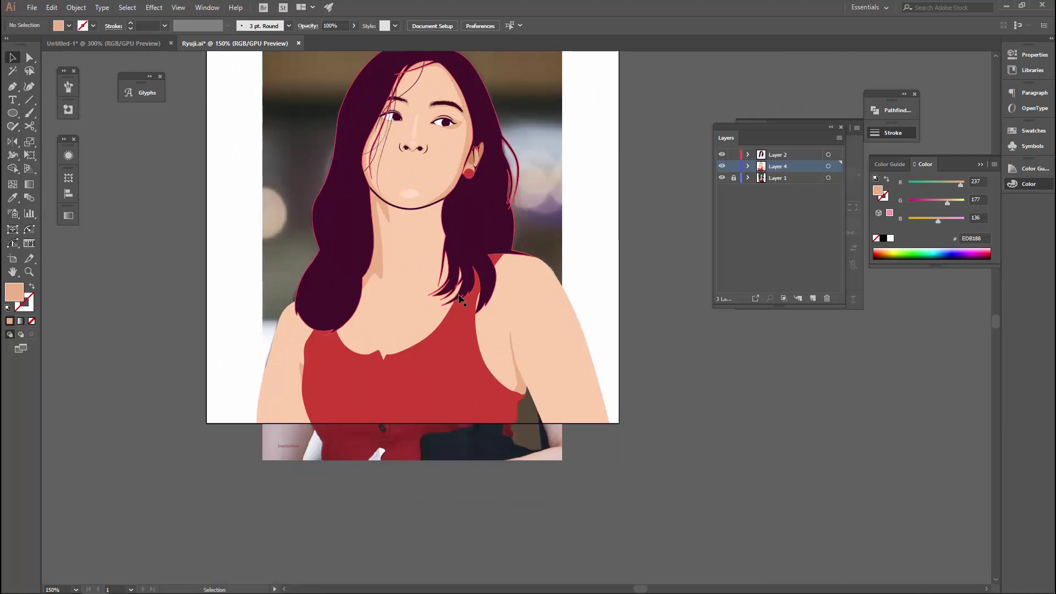
pyautogui.scroll(2, 424, 284)
pyautogui.scroll(-3, 330, 190)
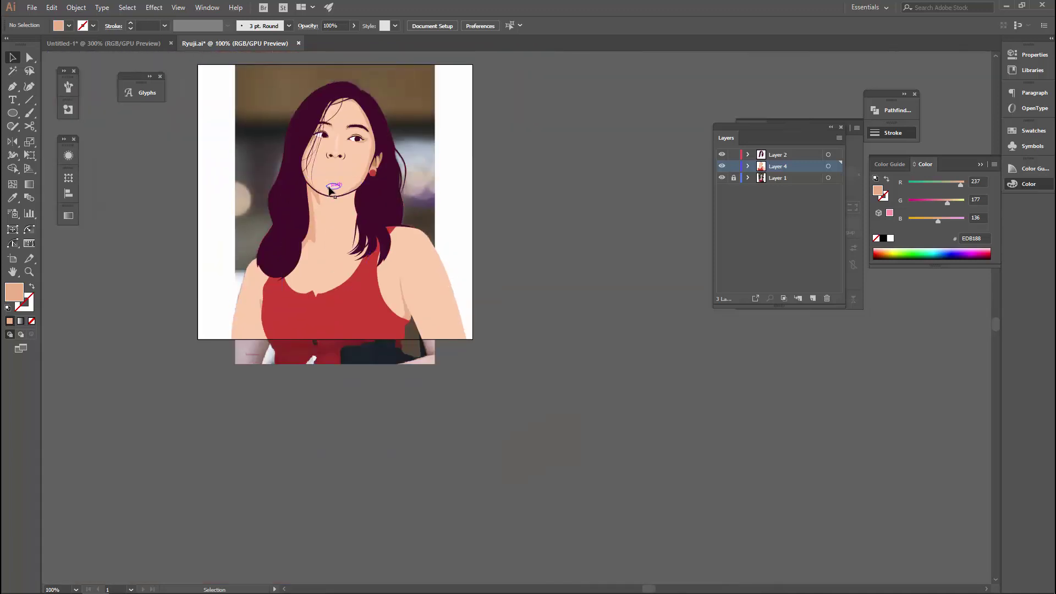
pyautogui.scroll(2, 336, 184)
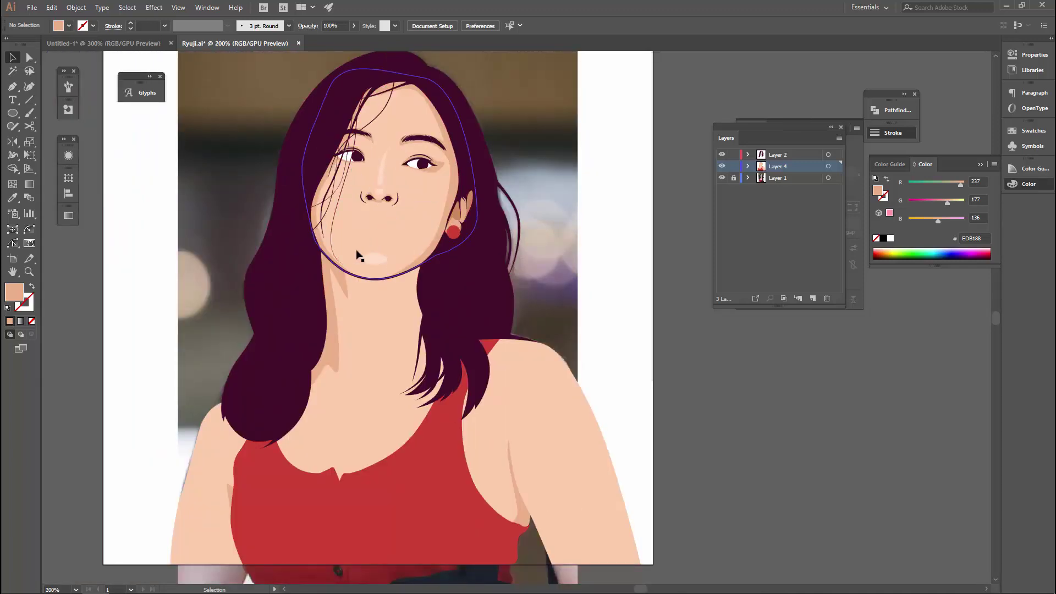
pyautogui.scroll(1, 358, 331)
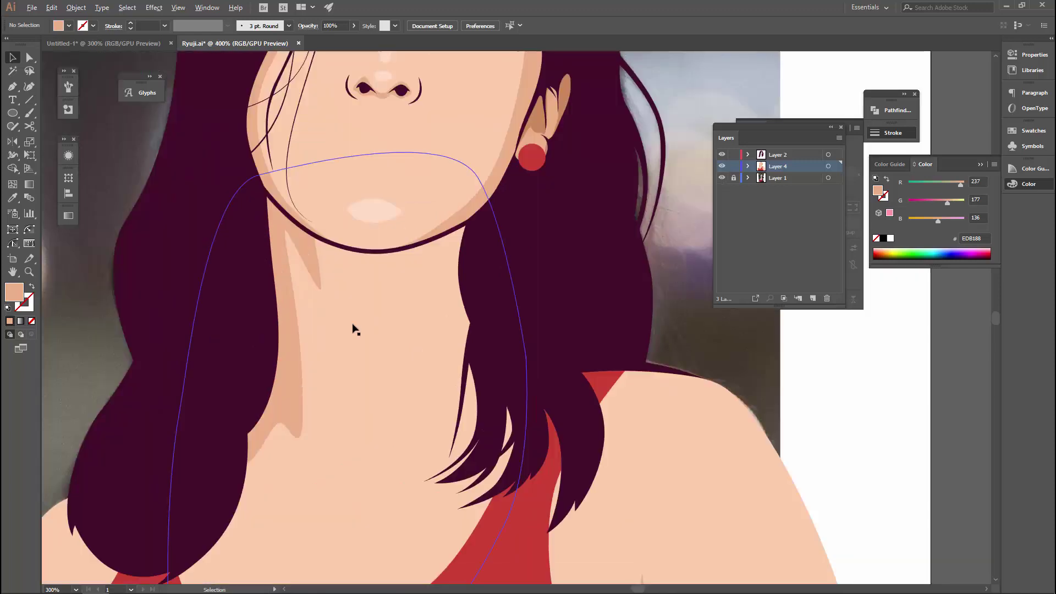
pyautogui.scroll(-1, 355, 329)
pyautogui.scroll(-1, 307, 348)
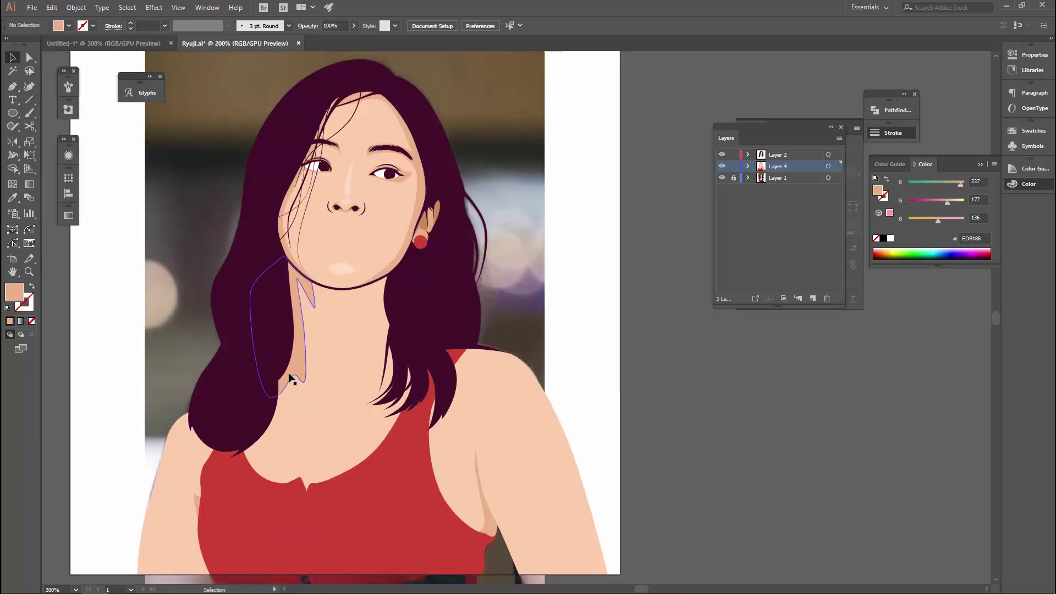
pyautogui.scroll(2, 290, 379)
# Drag the neck shadow's bottom anchor with Direct Selection, then reframe the face and shoulders
pyautogui.press('a')
pyautogui.click(259, 417)
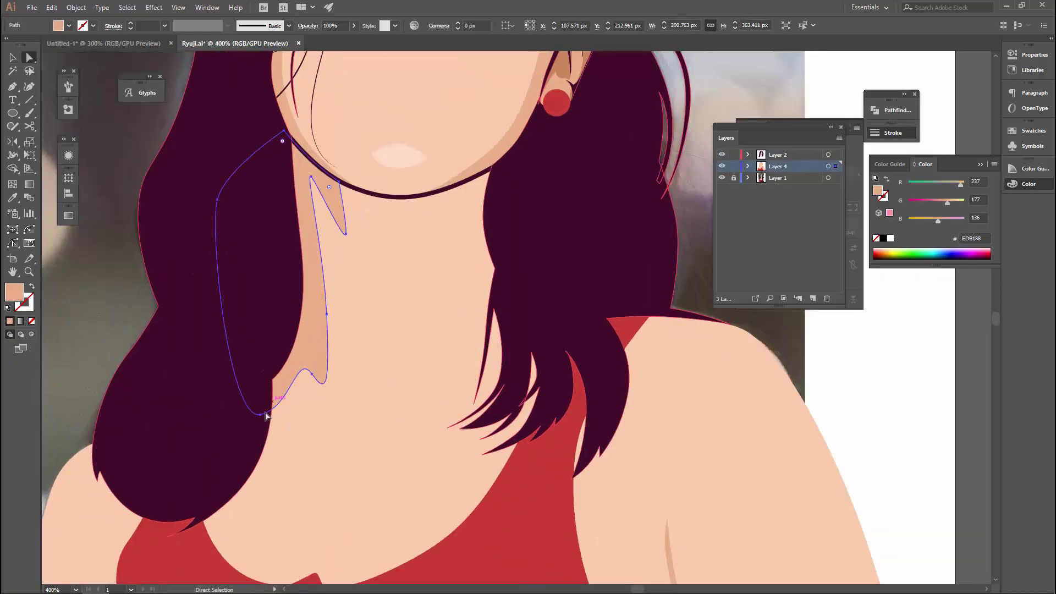
pyautogui.moveTo(265, 417); pyautogui.dragTo(252, 407)
pyautogui.scroll(-3, 252, 407)
pyautogui.press('v')
pyautogui.click(455, 339)
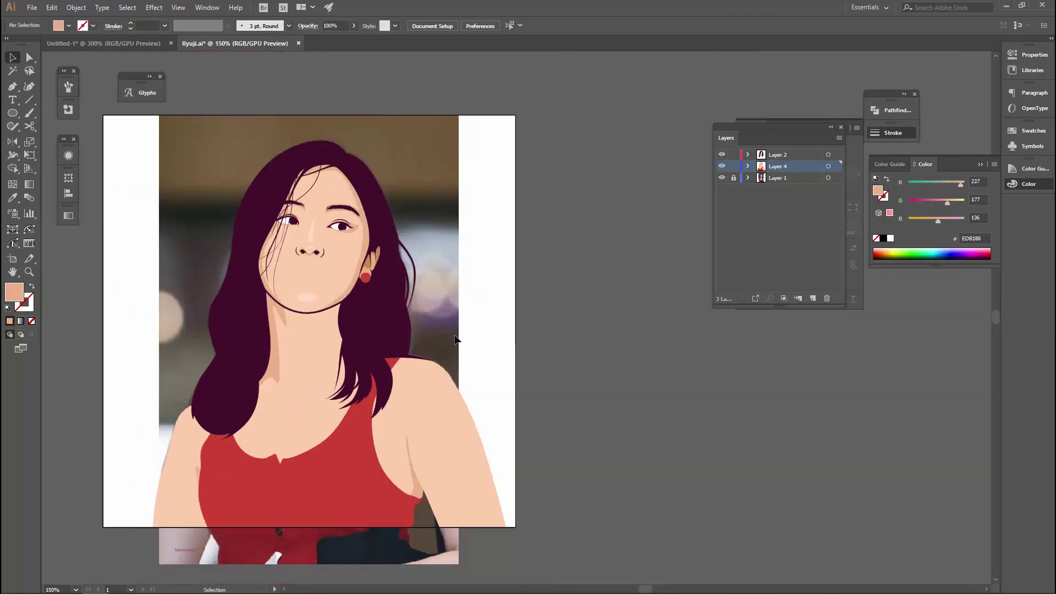
pyautogui.scroll(-1, 455, 339)
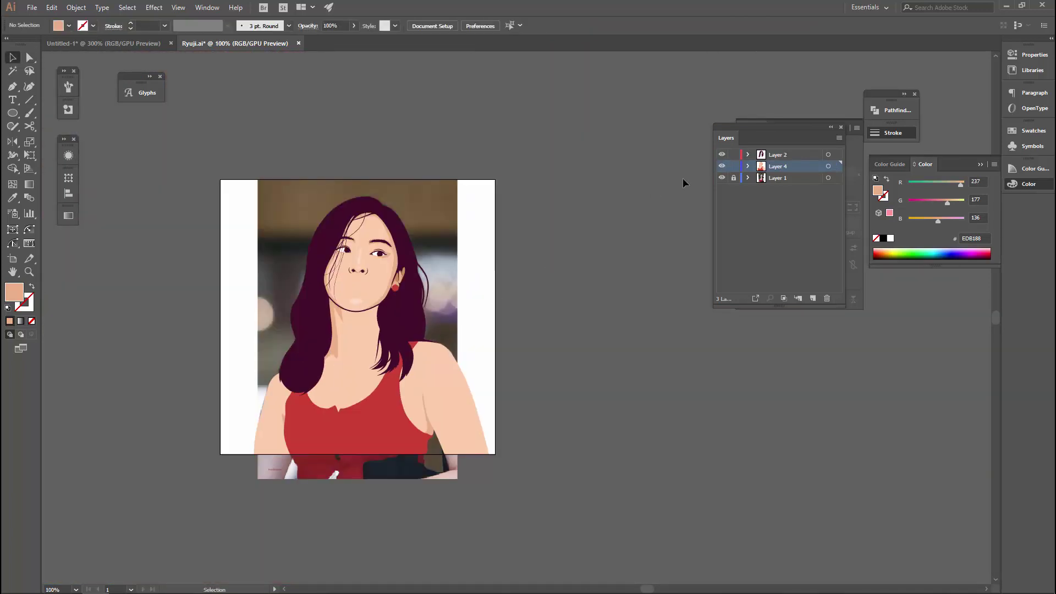
pyautogui.scroll(2, 305, 341)
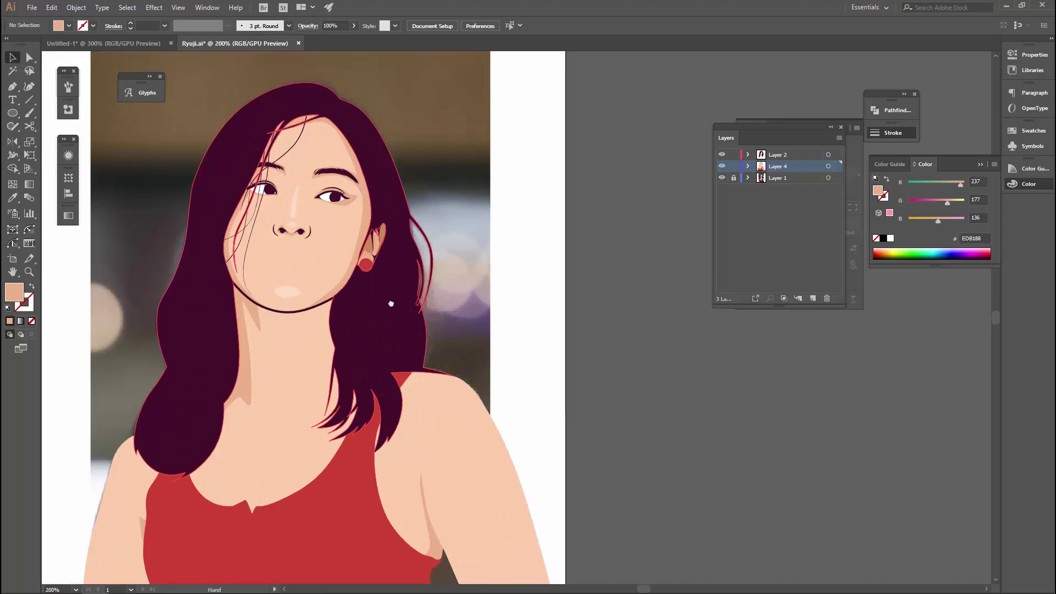
pyautogui.moveTo(389, 302); pyautogui.dragTo(482, 286)
# In Untitled-1, sample the phone's black stroke and draw a horizontal line above the phones
pyautogui.click(137, 43)
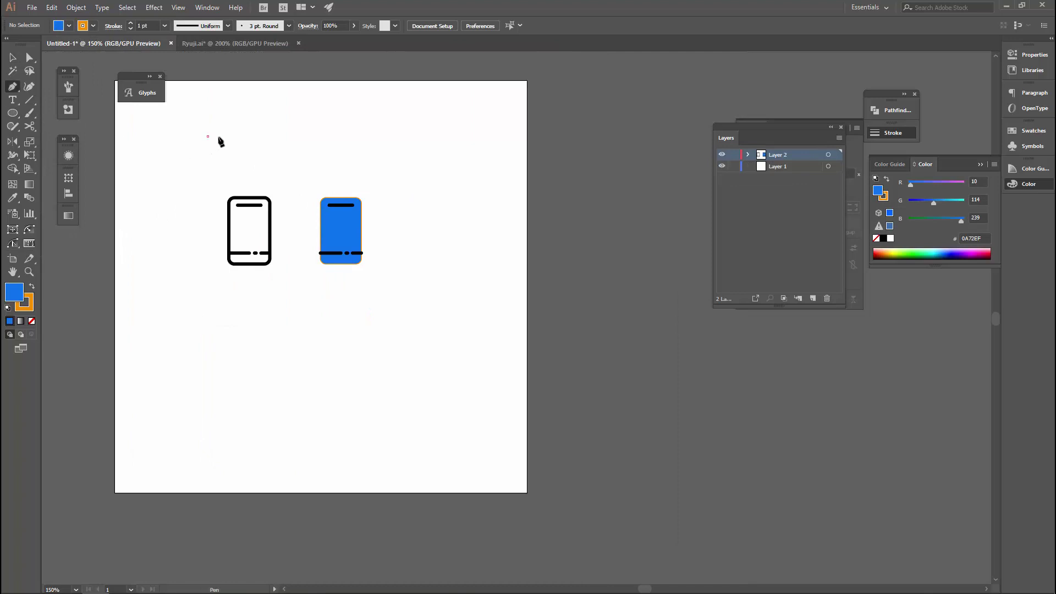
pyautogui.moveTo(212, 134); pyautogui.dragTo(272, 220)
pyautogui.click(292, 165)
pyautogui.press('p')
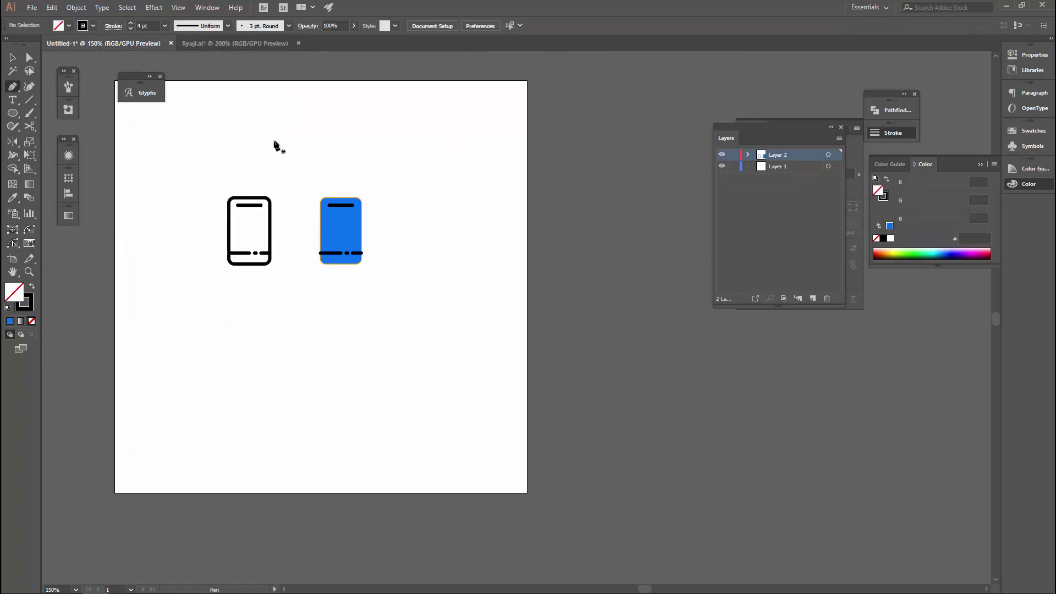
pyautogui.click(270, 136)
pyautogui.click(425, 136)
pyautogui.press('ctrl')
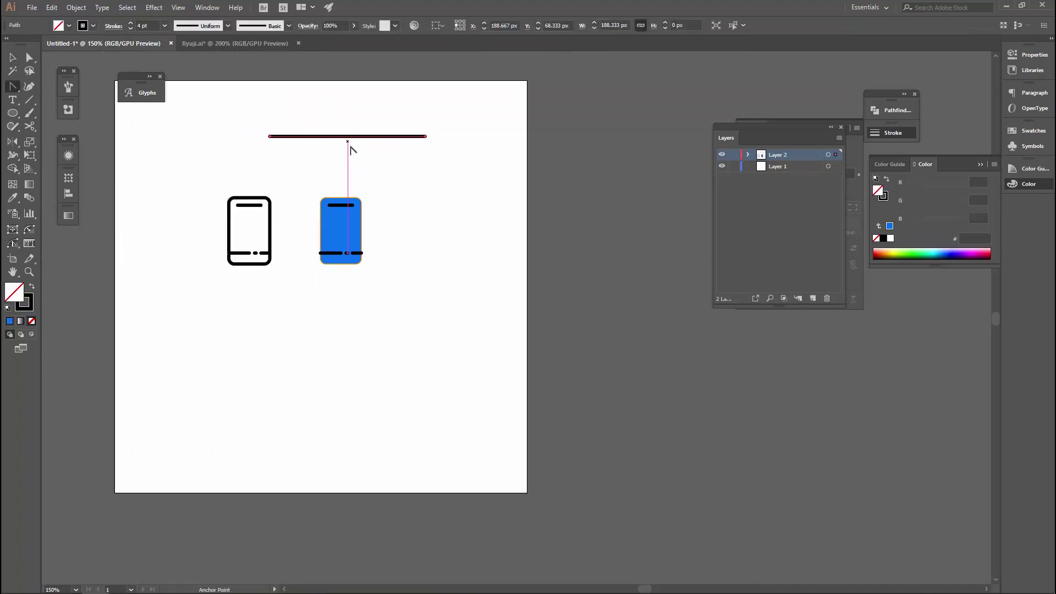
pyautogui.keyDown('ctrl'); pyautogui.click(363, 159); pyautogui.keyUp('ctrl')
# Try bending the line into an arc with the Anchor Point tool, then undo it
pyautogui.scroll(1, 361, 156)
pyautogui.scroll(1, 357, 158)
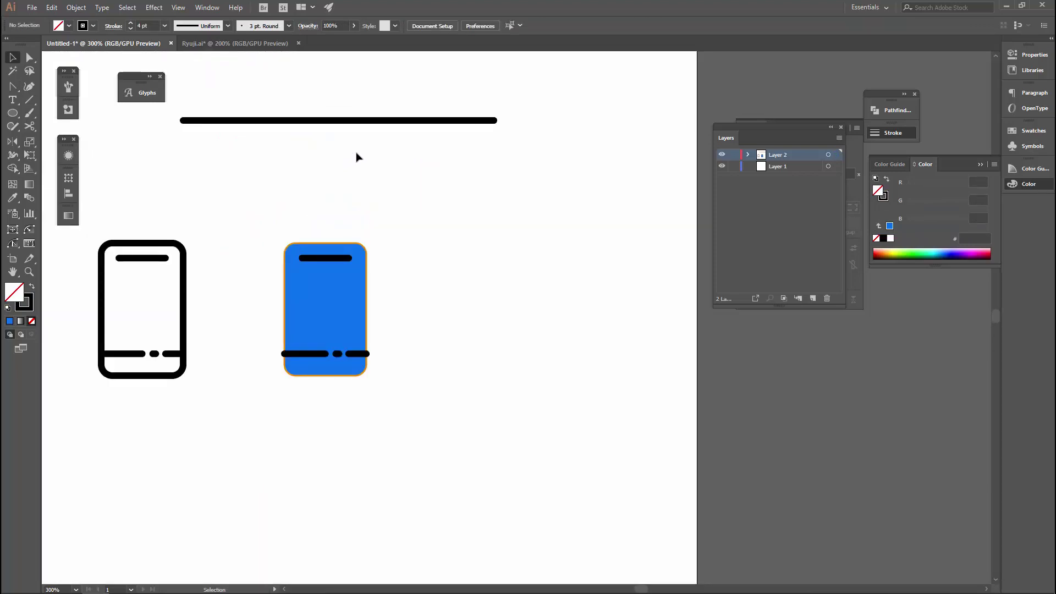
pyautogui.click(358, 120)
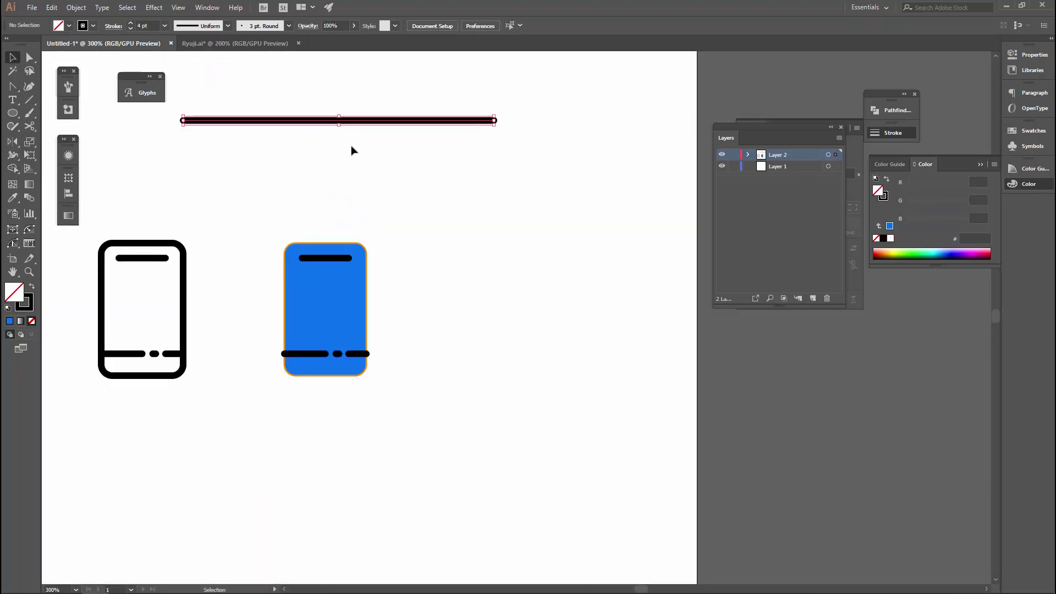
pyautogui.scroll(2, 350, 144)
pyautogui.scroll(1, 363, 220)
pyautogui.hotkey('shift', 'c')
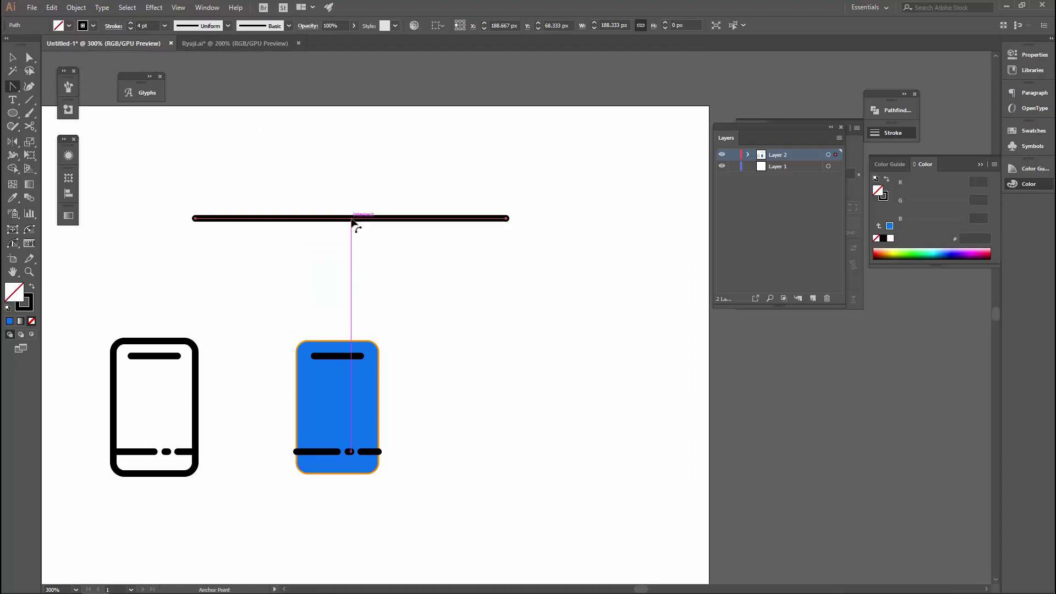
pyautogui.moveTo(352, 220)
pyautogui.mouseDown()
pyautogui.moveTo(348, 163)
pyautogui.moveTo(436, 253)
pyautogui.mouseUp()
pyautogui.hotkey('ctrl', 'z')
pyautogui.hotkey('ctrl', 'z')
pyautogui.press('v')
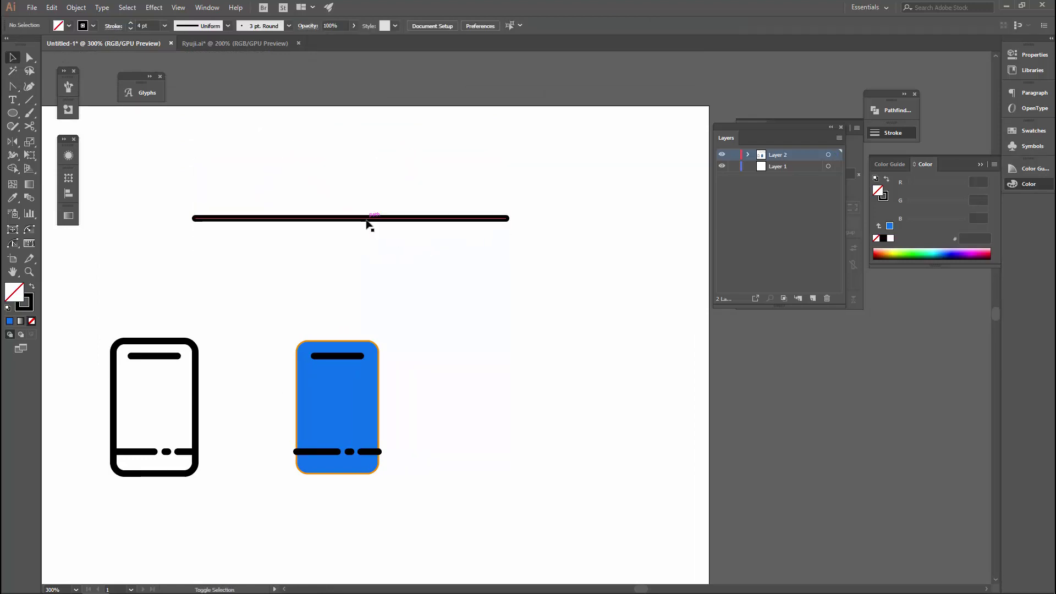
pyautogui.click(364, 208)
pyautogui.hotkey('shift', 'c')
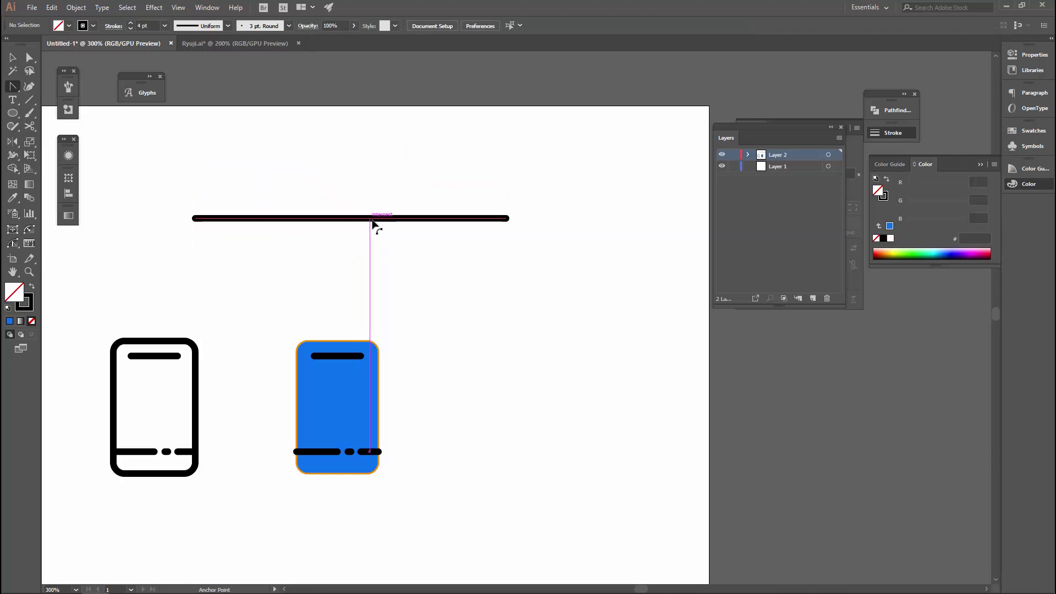
pyautogui.press('v')
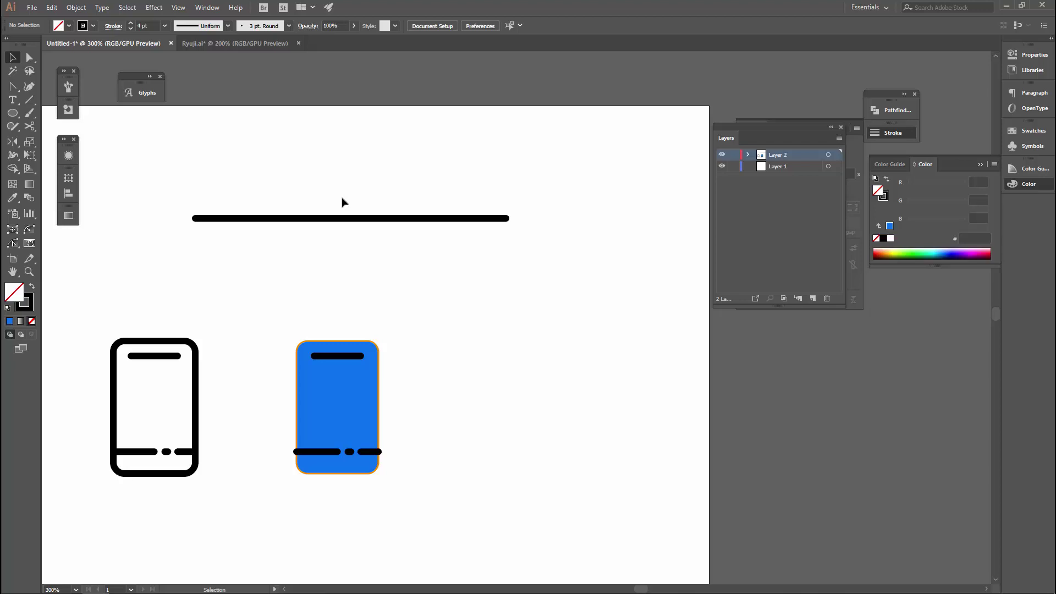
# Test a downward bend on the horizontal line, then undo it back to straight
pyautogui.click(370, 219)
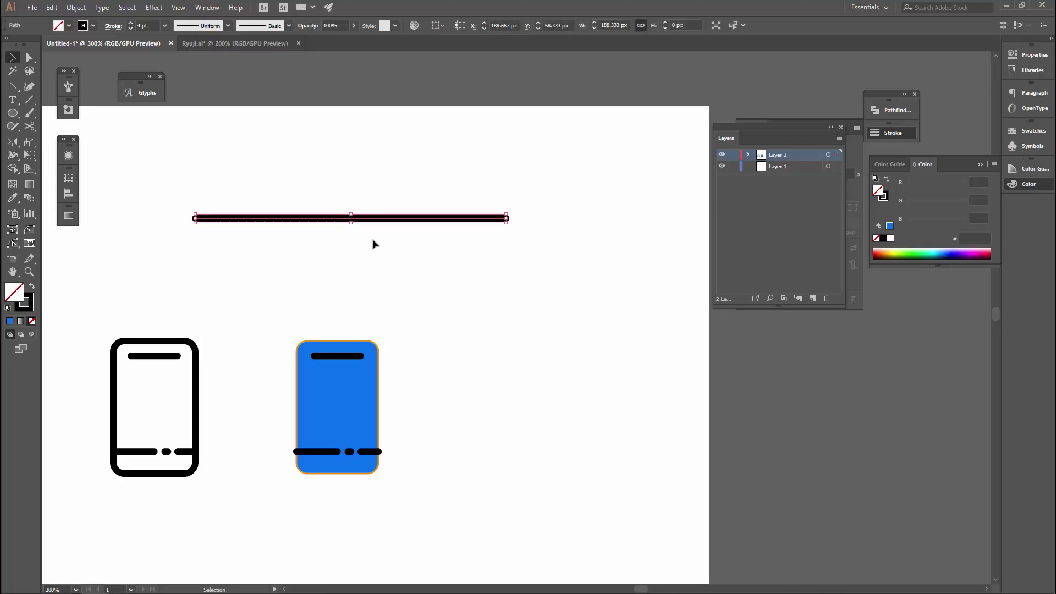
pyautogui.hotkey('shift', 'c')
pyautogui.moveTo(354, 219)
pyautogui.mouseDown()
pyautogui.moveTo(302, 160)
pyautogui.moveTo(424, 171)
pyautogui.moveTo(349, 248)
pyautogui.mouseUp()
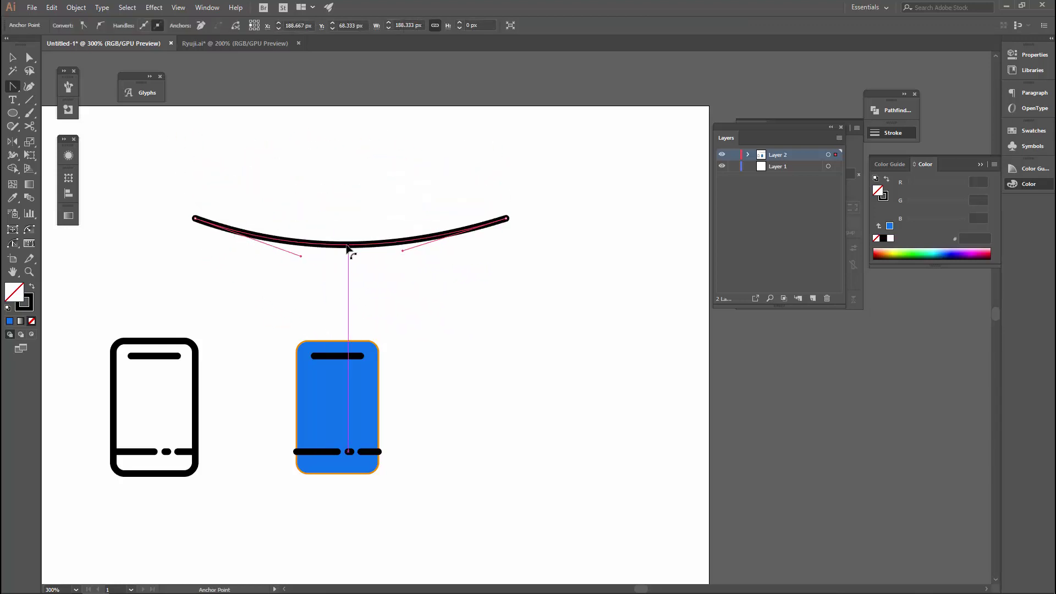
pyautogui.hotkey('ctrl', 'z')
pyautogui.hotkey('ctrl', 'z')
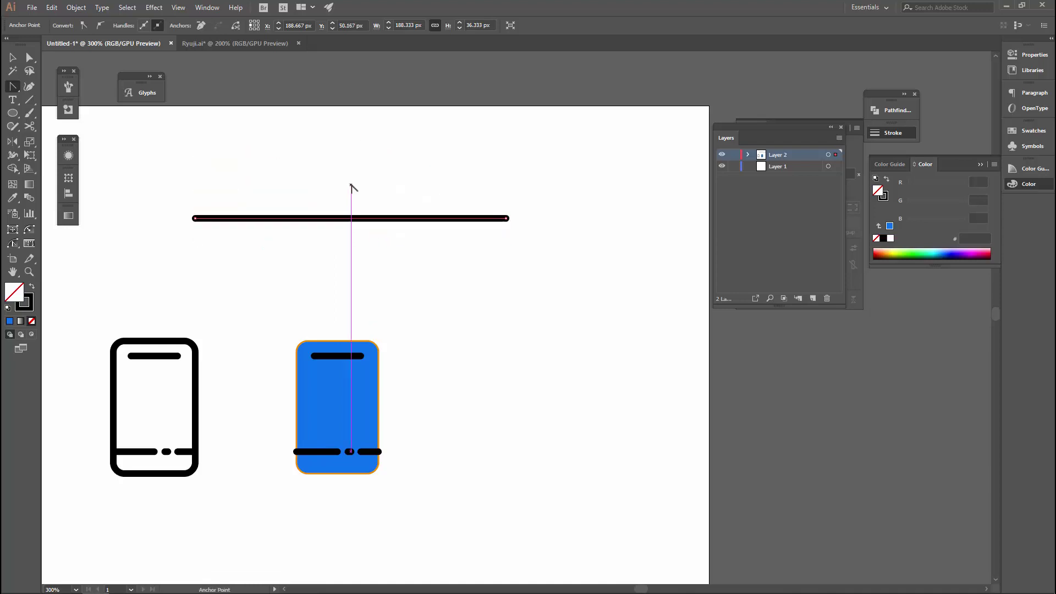
pyautogui.press('v')
pyautogui.click(345, 224)
pyautogui.moveTo(353, 219); pyautogui.dragTo(354, 172)
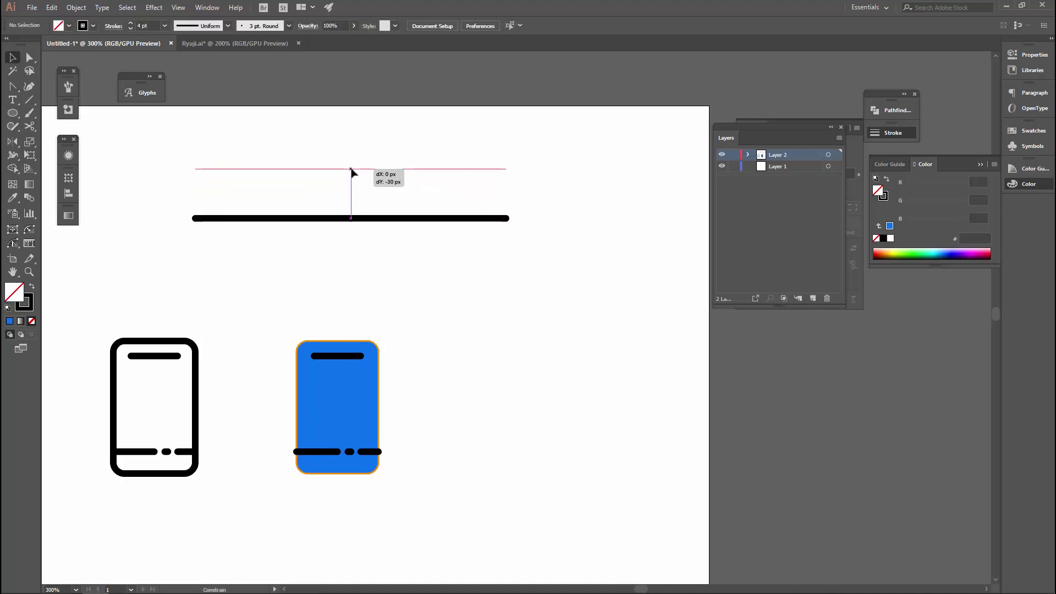
pyautogui.hotkey('ctrl', 'z')
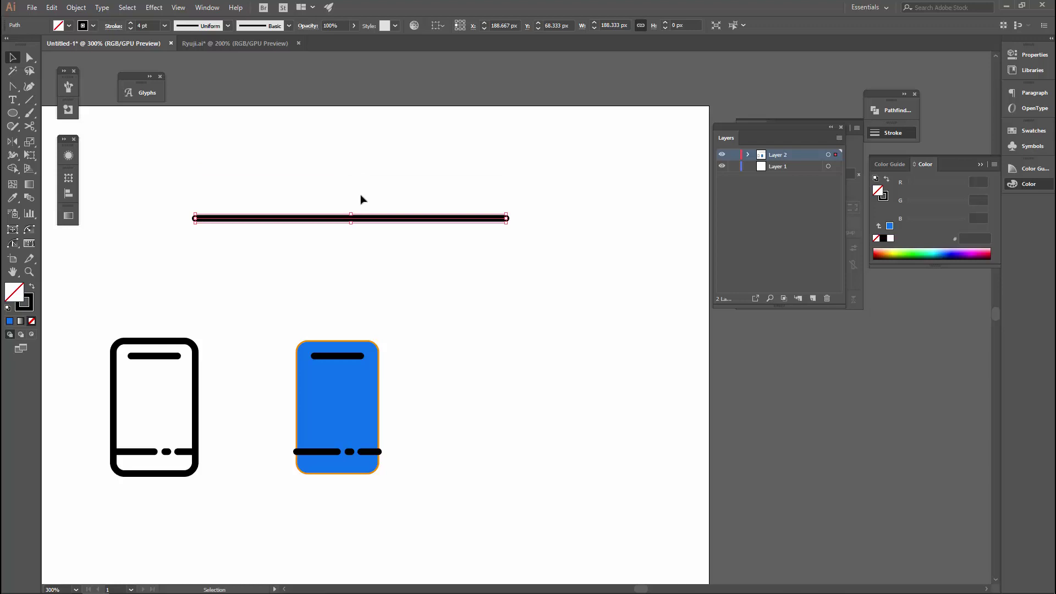
# Duplicate the line just above the original and bend both lines into upward arcs
pyautogui.keyDown('alt'); pyautogui.moveTo(365, 220); pyautogui.dragTo(365, 167); pyautogui.keyUp('alt')
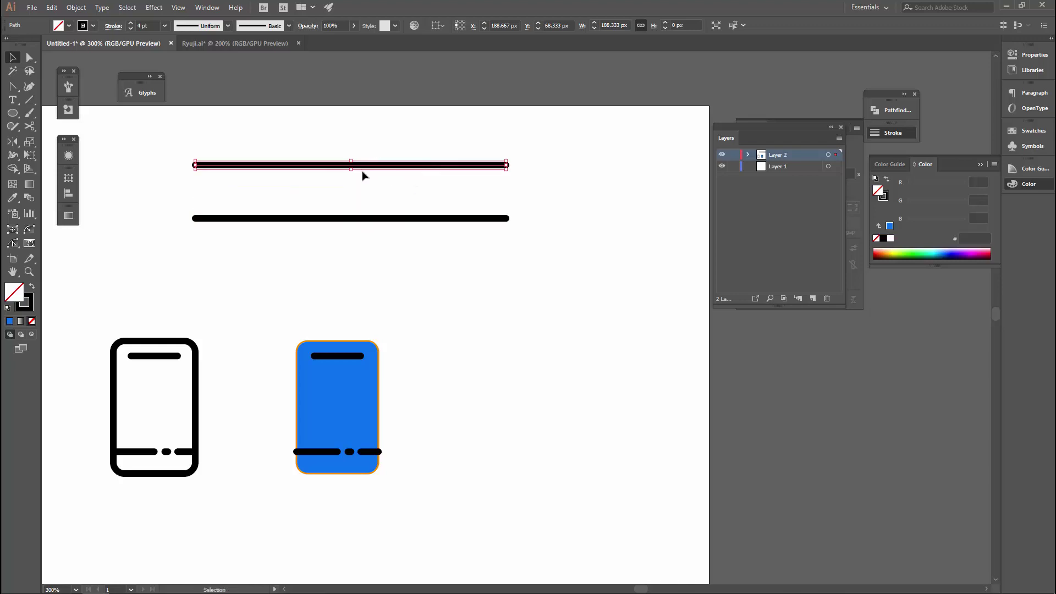
pyautogui.hotkey('shift', 'c')
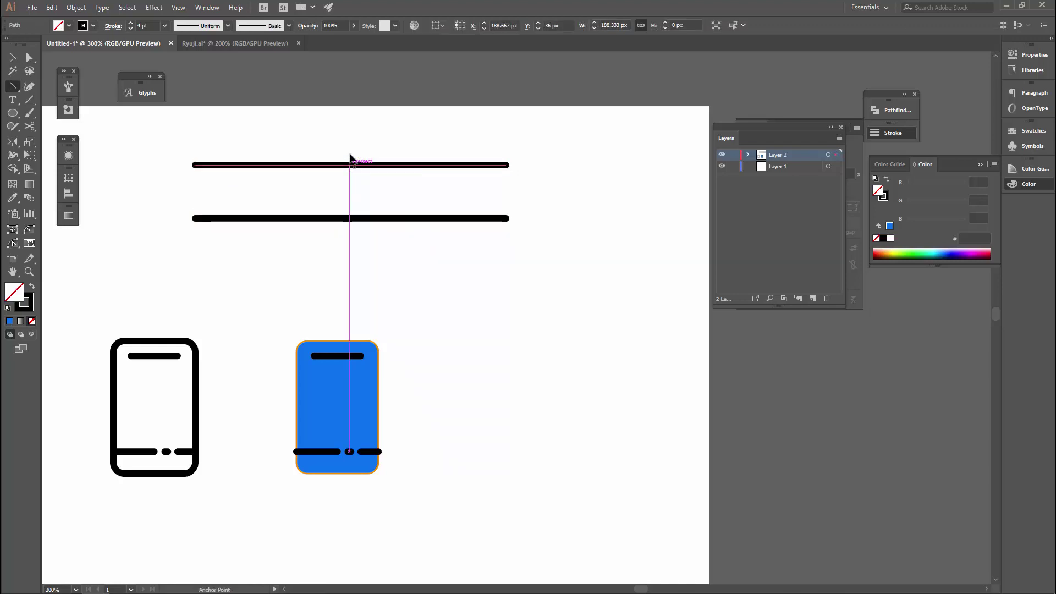
pyautogui.moveTo(350, 166); pyautogui.dragTo(350, 126)
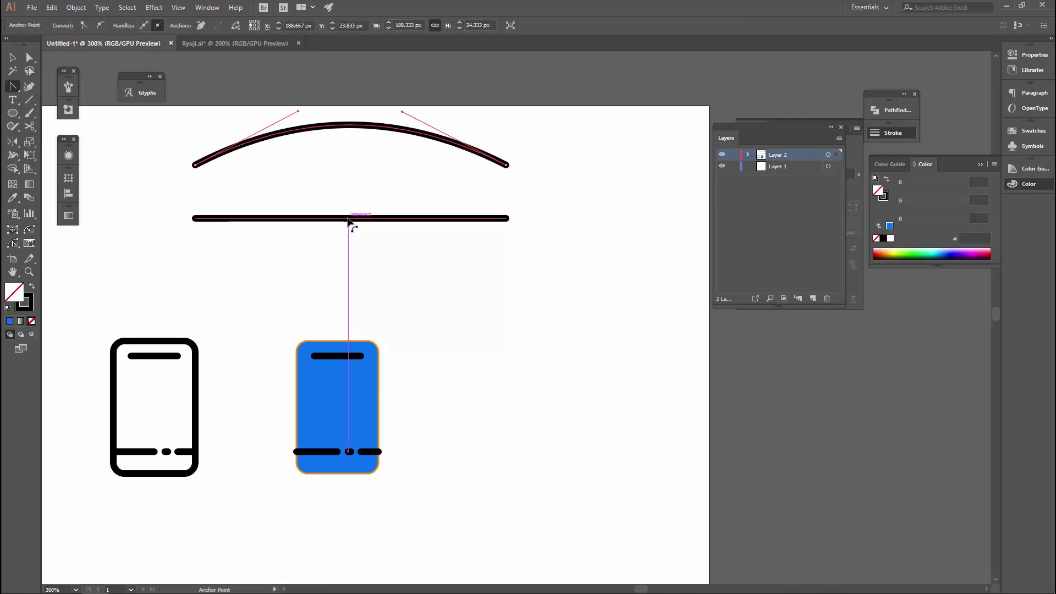
pyautogui.moveTo(348, 219); pyautogui.dragTo(347, 178)
pyautogui.press('v')
pyautogui.click(359, 232)
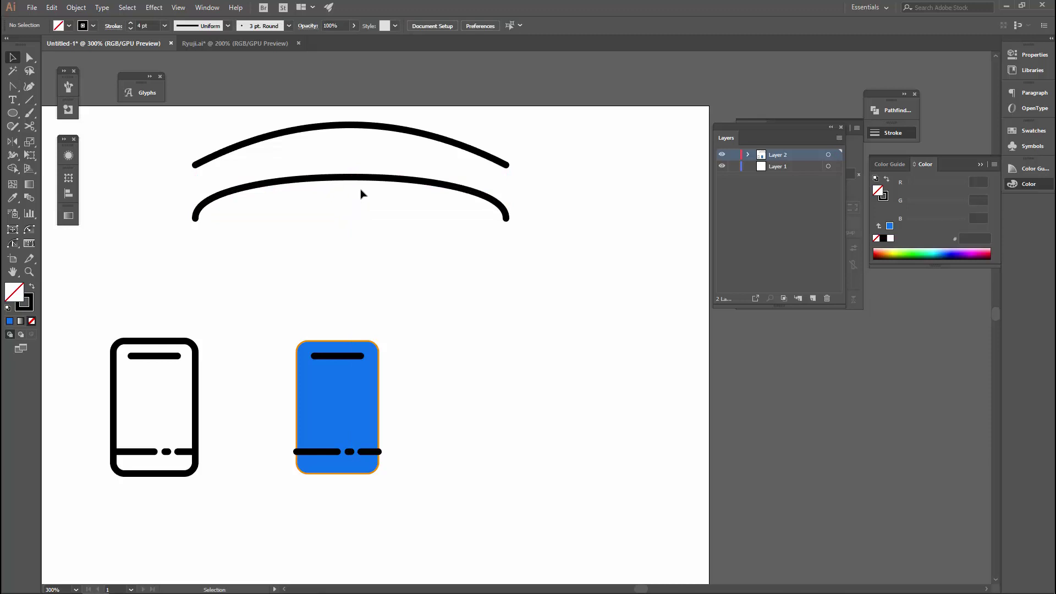
# Inspect the end anchors and handles of both arcs with Direct Selection
pyautogui.press('a')
pyautogui.click(196, 218)
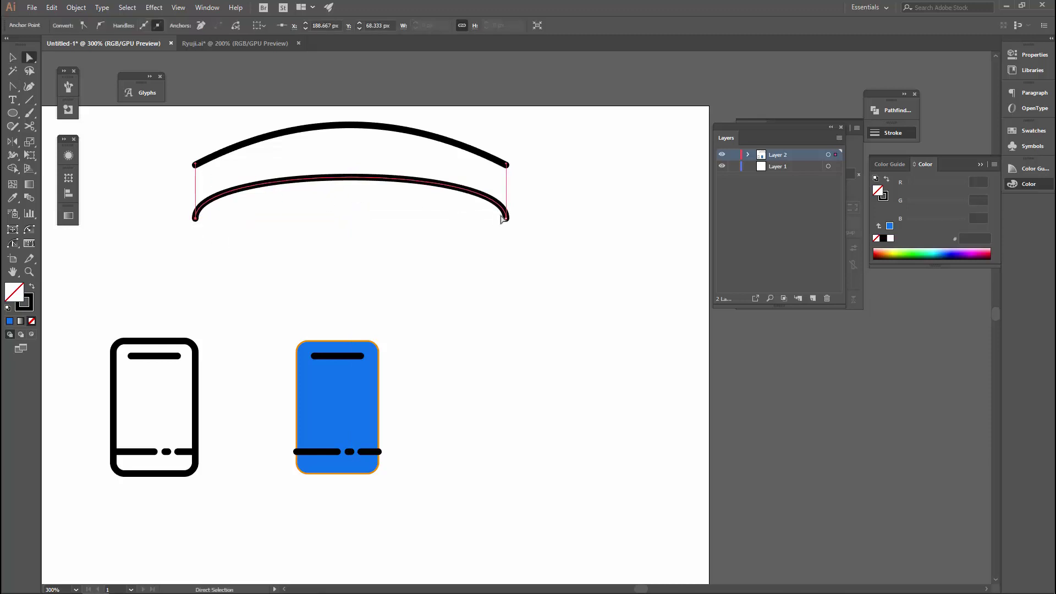
pyautogui.click(503, 219)
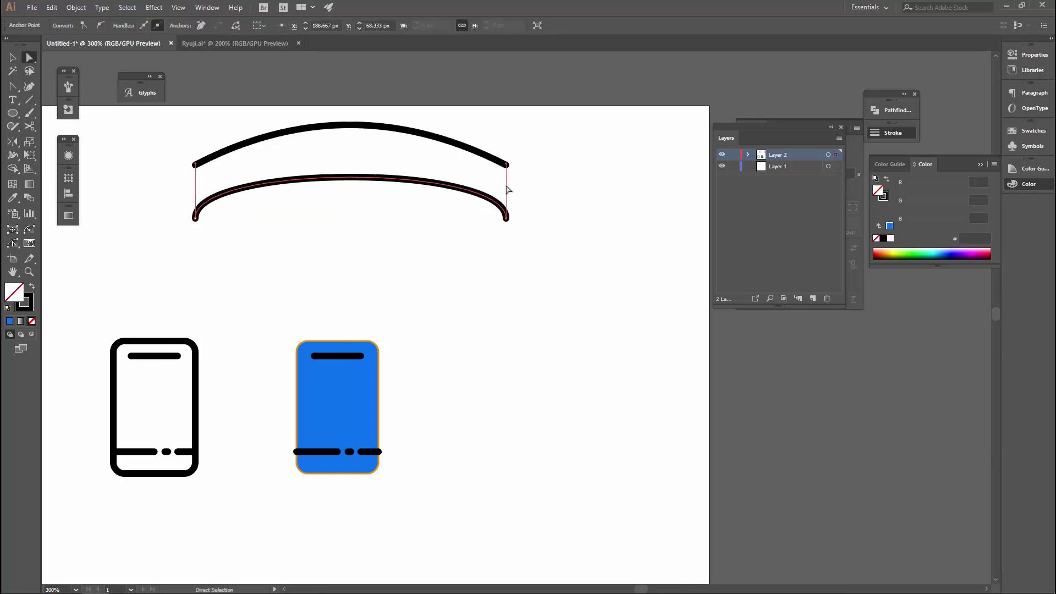
pyautogui.click(195, 165)
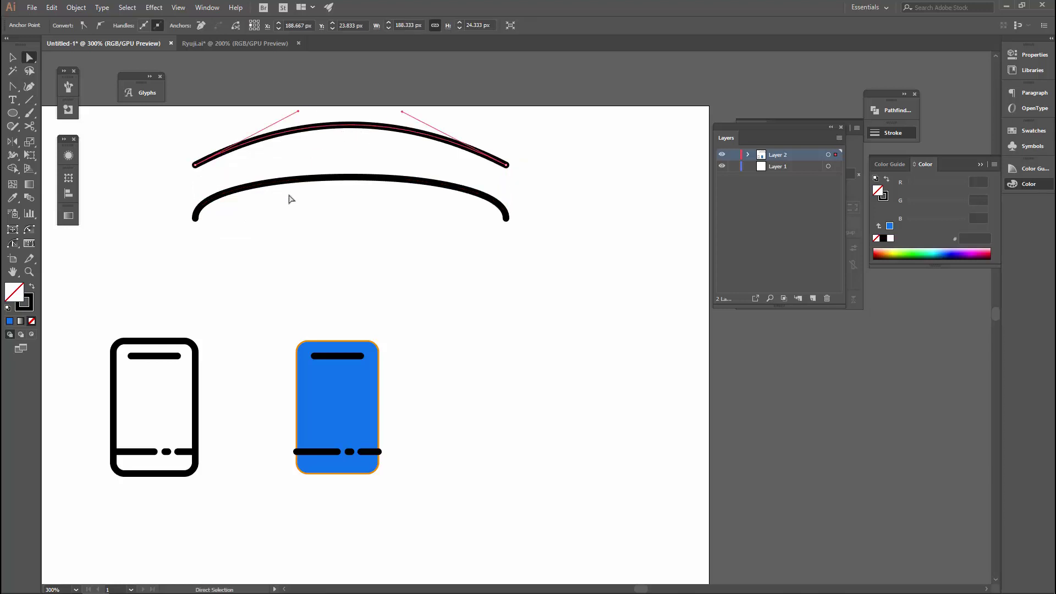
pyautogui.press('v')
pyautogui.click(342, 196)
pyautogui.scroll(-4, 342, 196)
pyautogui.scroll(4, 342, 196)
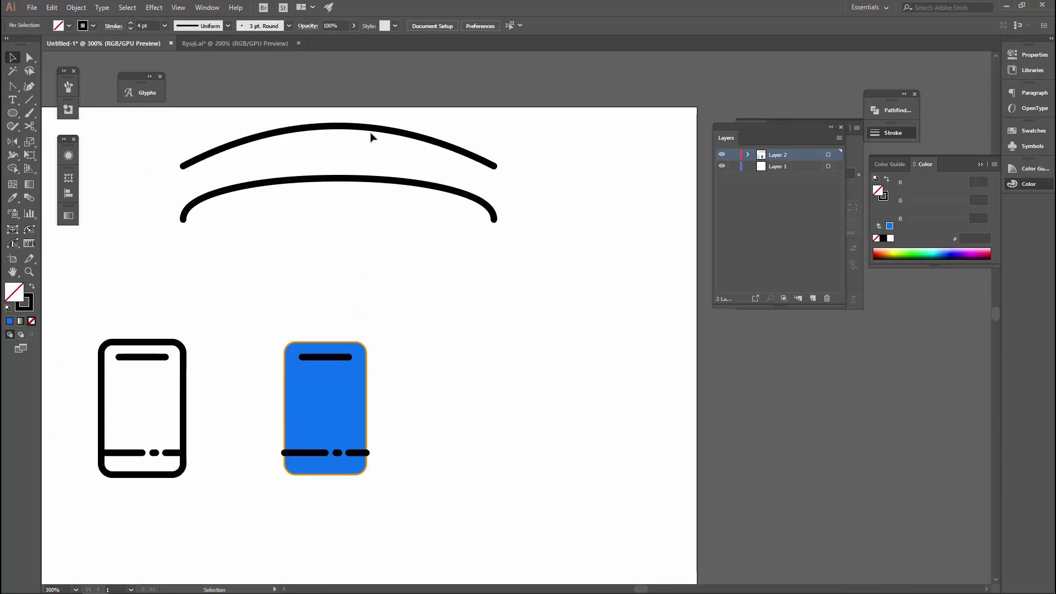
# Try pulling the lower arc's middle into a deeper curve, then undo it
pyautogui.click(339, 178)
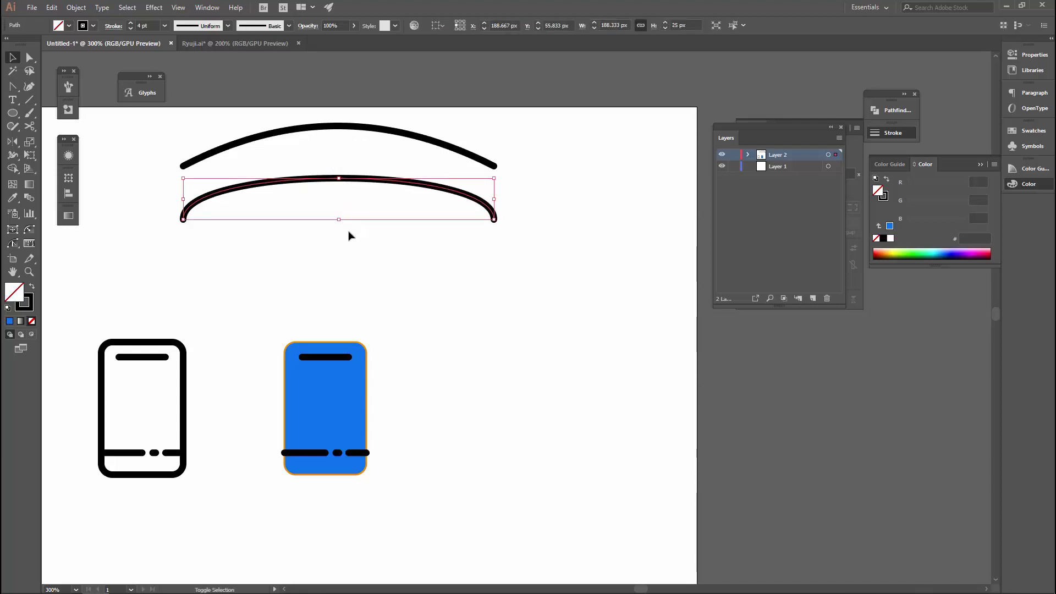
pyautogui.hotkey('shift', 'c')
pyautogui.moveTo(339, 178)
pyautogui.mouseDown()
pyautogui.moveTo(336, 281)
pyautogui.moveTo(349, 334)
pyautogui.mouseUp()
pyautogui.press('v')
pyautogui.hotkey('ctrl', 'z')
# Select both the lower and upper arcs and delete them
pyautogui.hotkey('ctrl', '1')
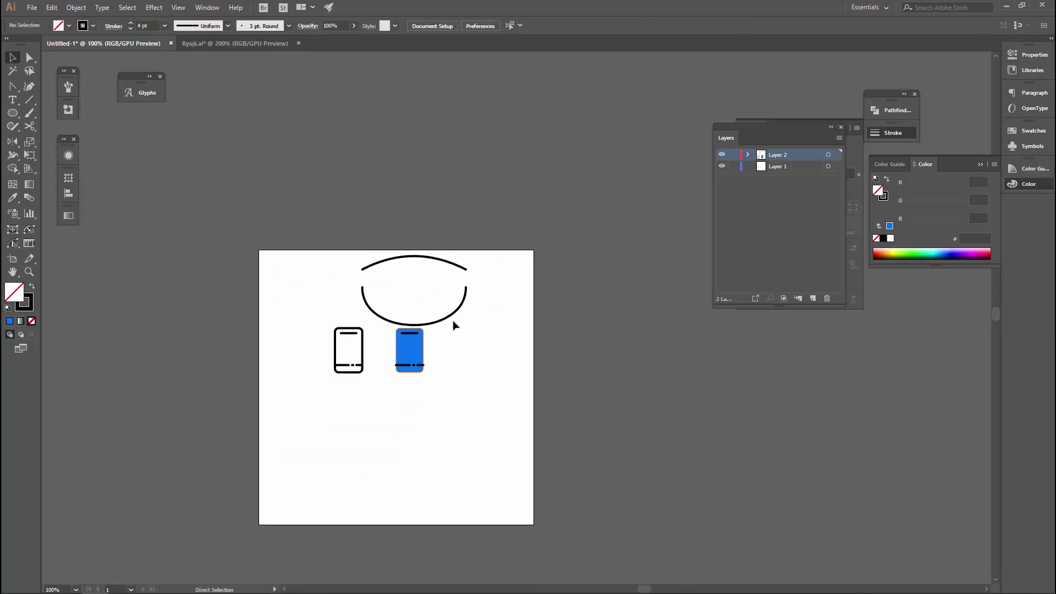
pyautogui.scroll(2, 443, 283)
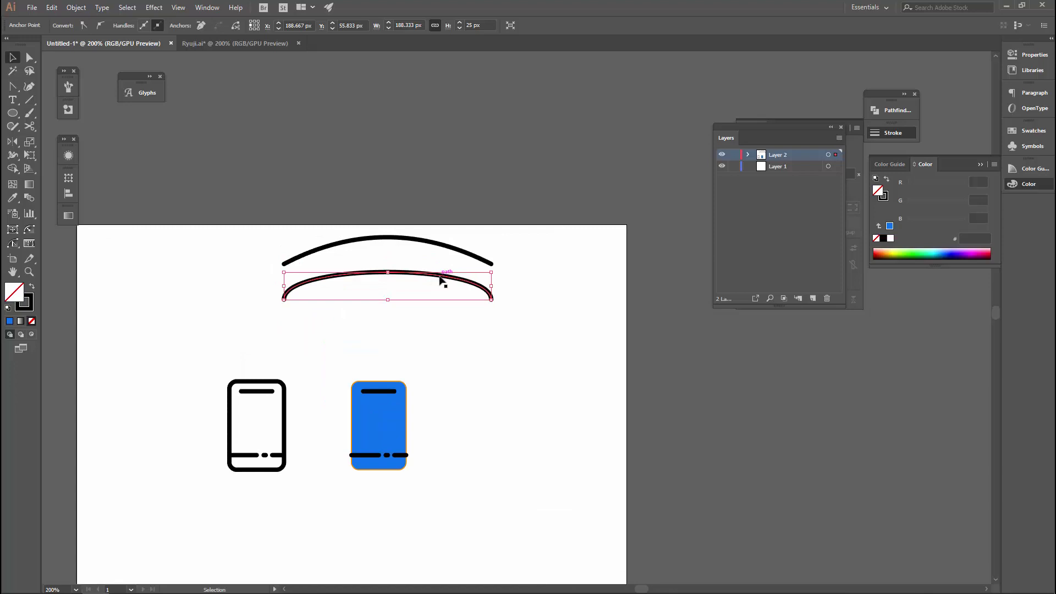
pyautogui.keyDown('shift'); pyautogui.click(391, 236); pyautogui.keyUp('shift')
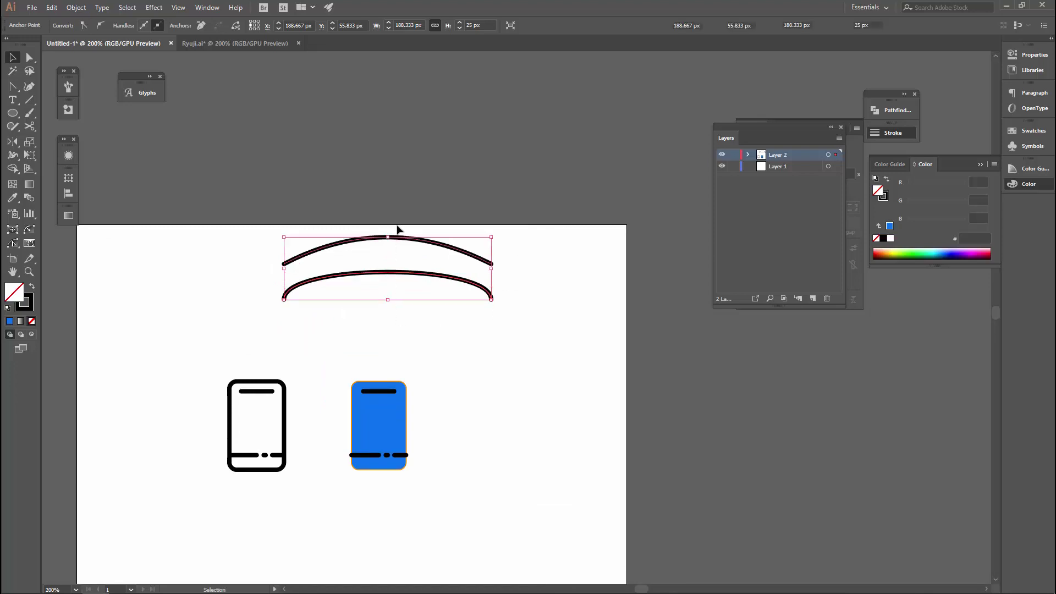
pyautogui.press('Delete')
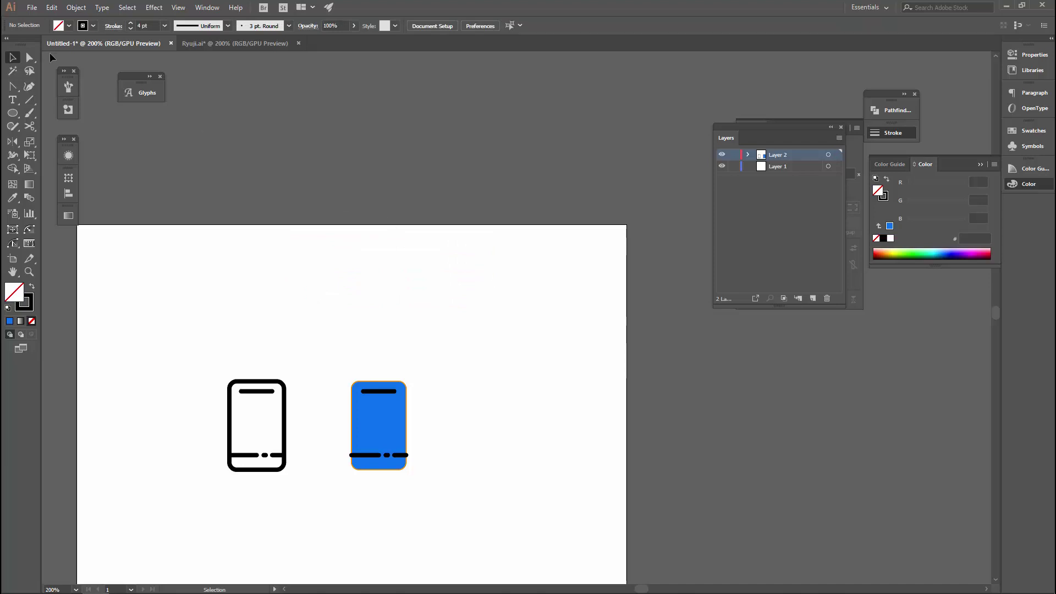
# Step back through the history to the single straight line and reselect it
pyautogui.click(13, 155)
pyautogui.press('v')
pyautogui.hotkey('shift', 'c')
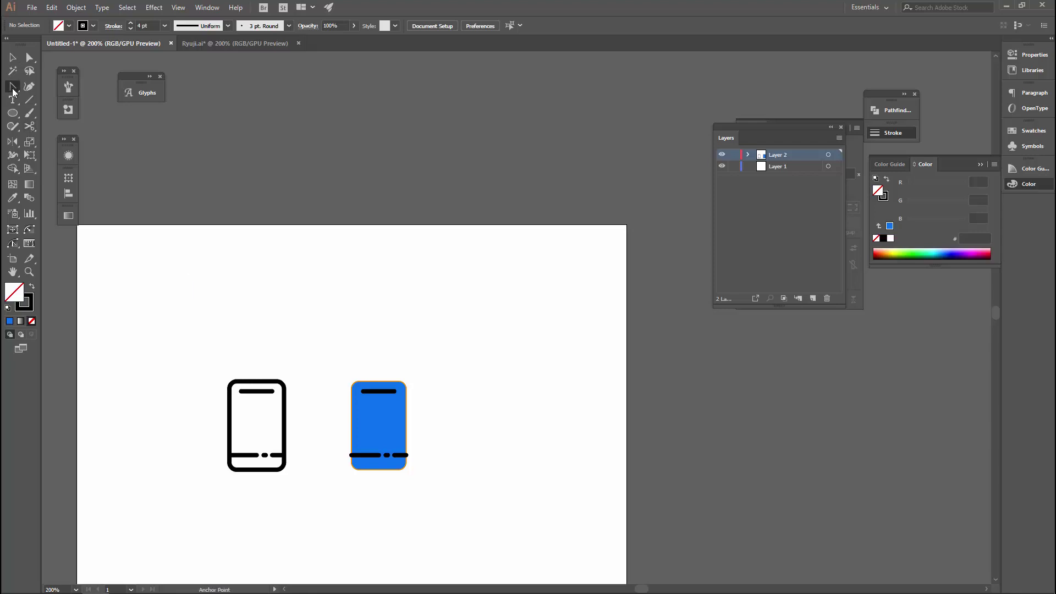
pyautogui.press('v')
pyautogui.hotkey('shift', 'c')
pyautogui.press('v')
pyautogui.hotkey('shift', 'c')
pyautogui.press('v')
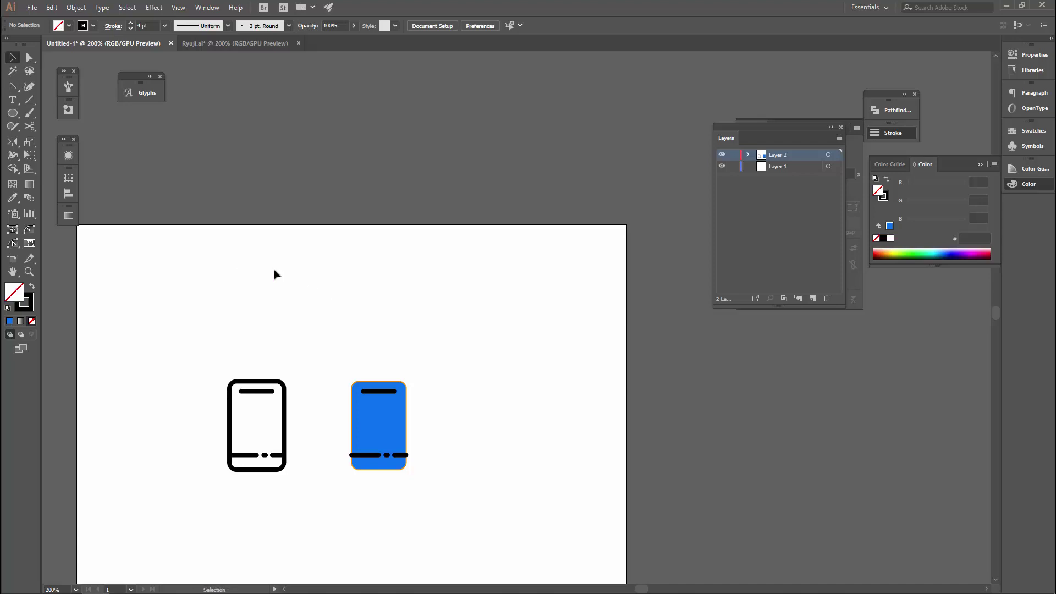
pyautogui.press('p')
pyautogui.click(272, 270)
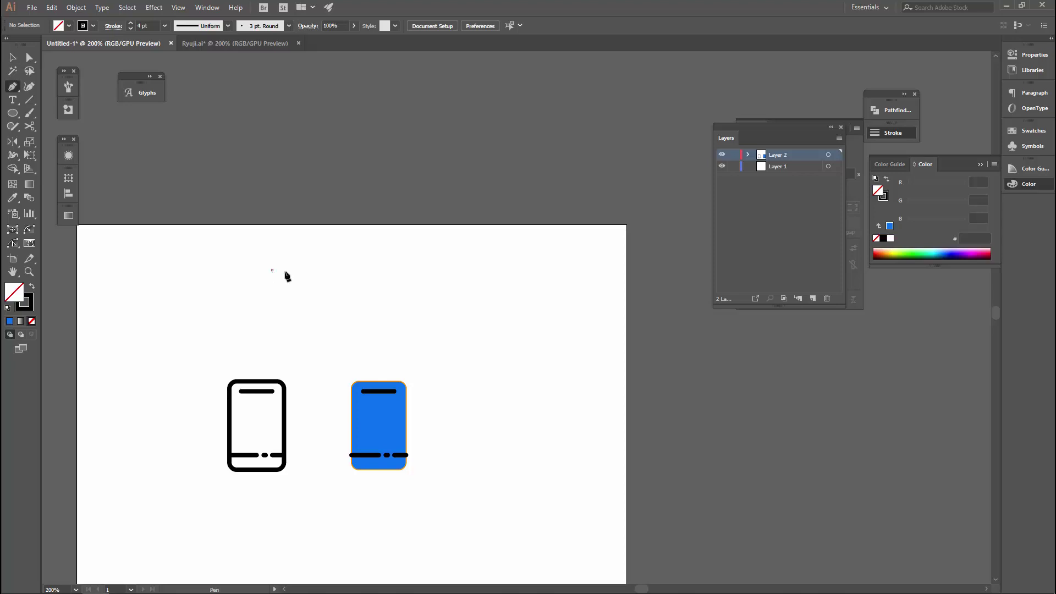
pyautogui.click(477, 270)
pyautogui.press('v')
# Test an upward bend on the line with the Anchor Point tool, then undo it
pyautogui.scroll(3, 384, 297)
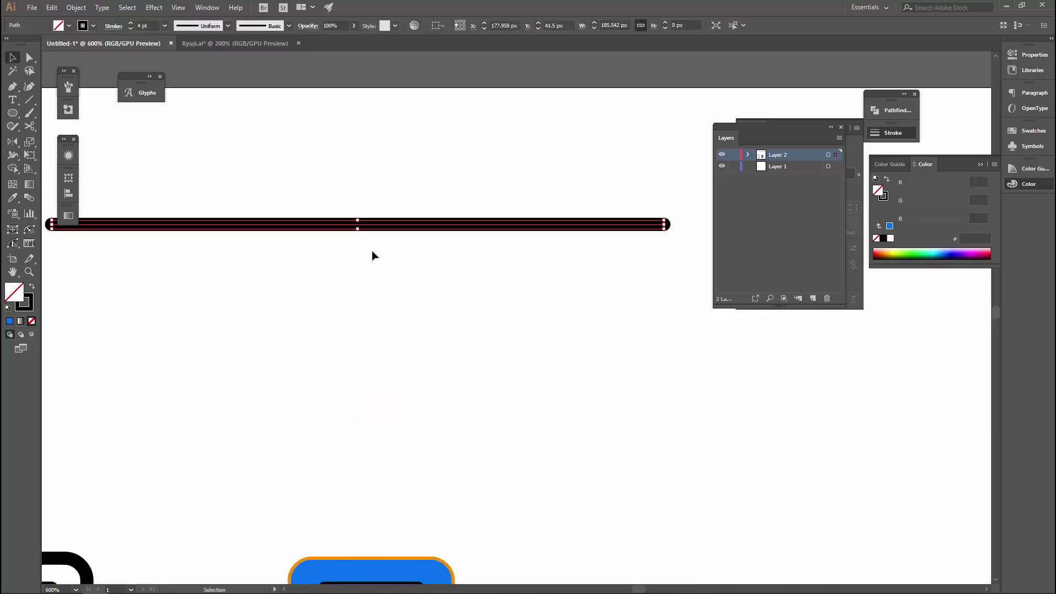
pyautogui.scroll(-2, 373, 255)
pyautogui.hotkey('shift', 'c')
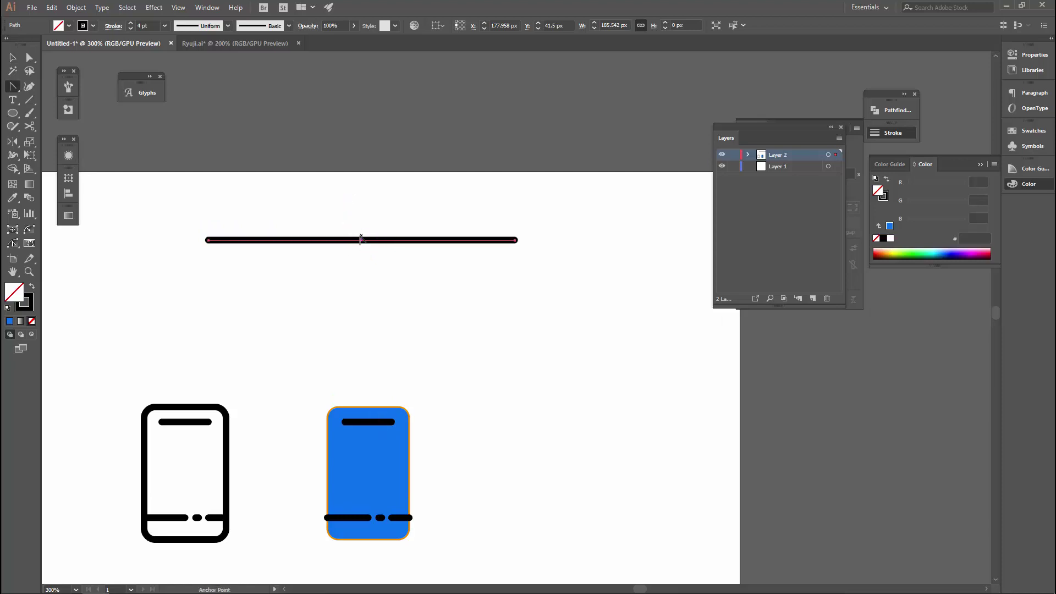
pyautogui.moveTo(360, 238); pyautogui.dragTo(360, 220)
pyautogui.hotkey('ctrl', 'z')
pyautogui.press('v')
pyautogui.click(308, 193)
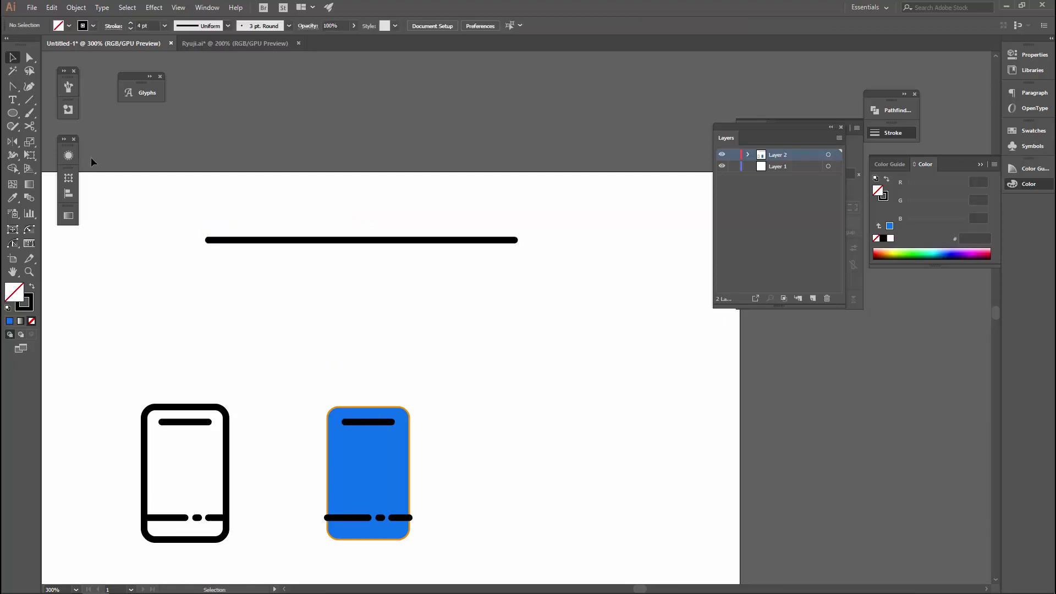
pyautogui.moveTo(273, 208); pyautogui.dragTo(311, 287)
pyautogui.hotkey('shift', 'w')
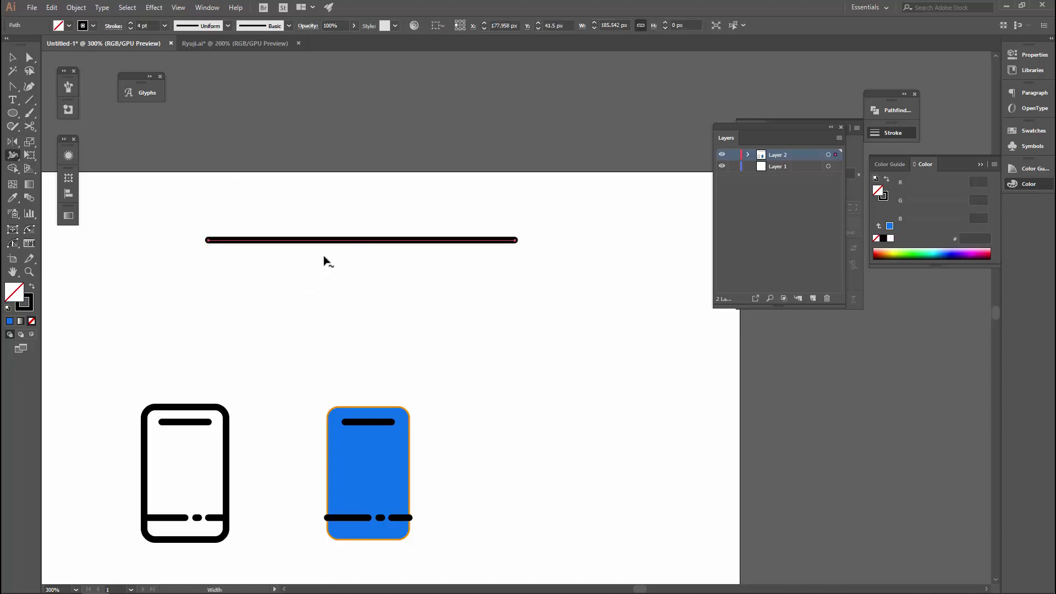
pyautogui.moveTo(324, 240); pyautogui.dragTo(323, 278)
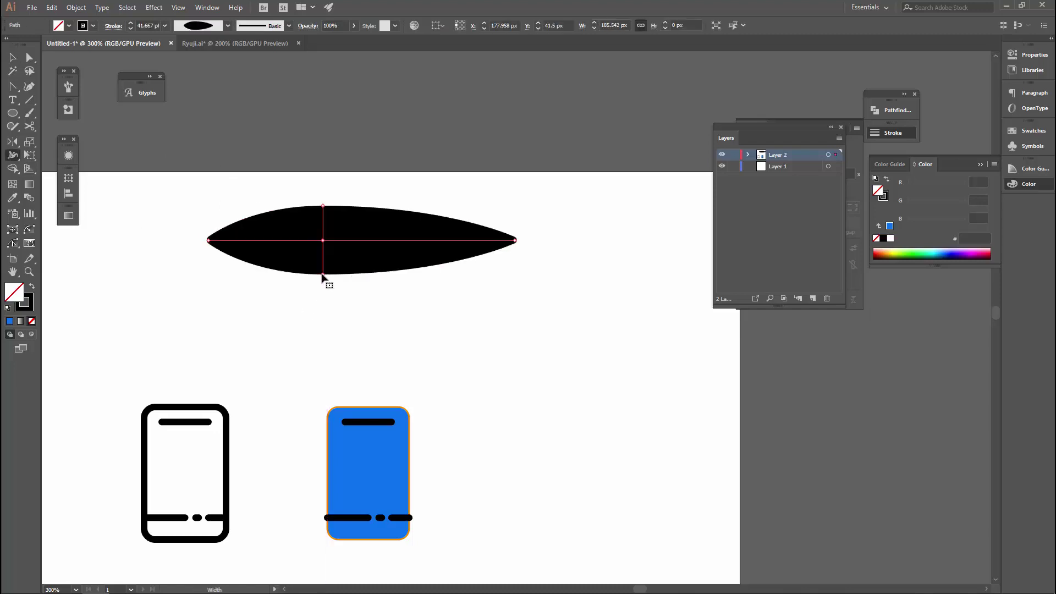
pyautogui.hotkey('ctrl', 'z')
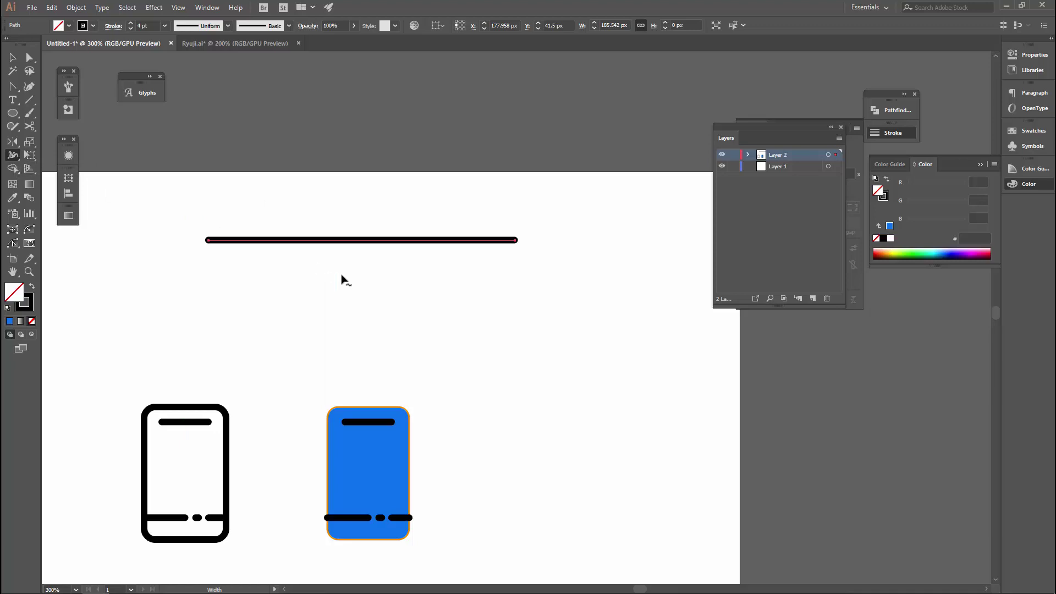
pyautogui.moveTo(362, 240); pyautogui.dragTo(361, 274)
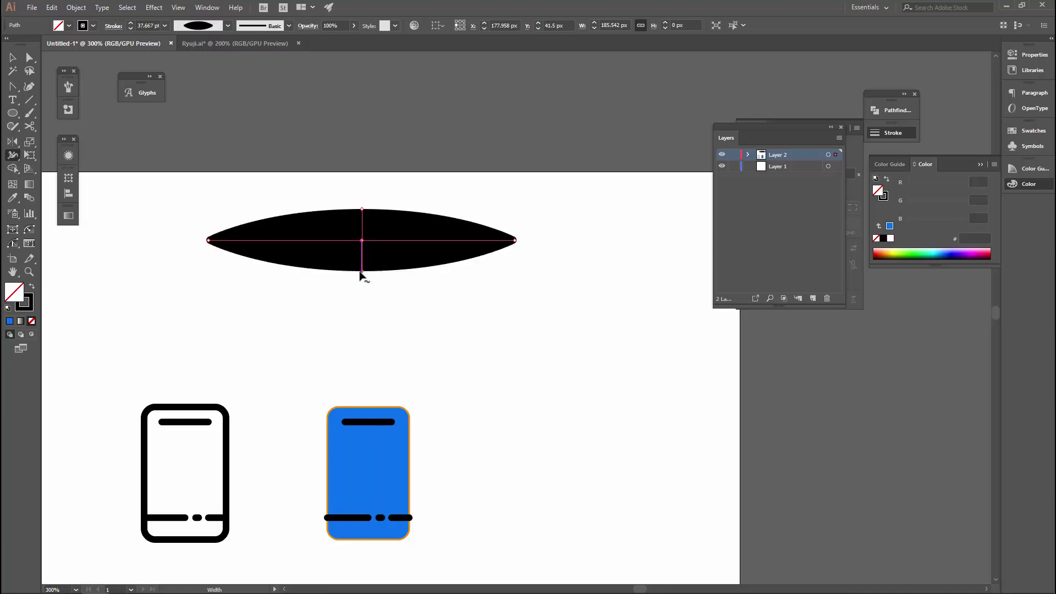
pyautogui.hotkey('ctrl', 'z')
pyautogui.press('v')
pyautogui.click(434, 297)
# Start the 'a' stroke with a first anchor and a smooth curved anchor, undoing misplaced ones
pyautogui.press('p')
pyautogui.click(533, 291)
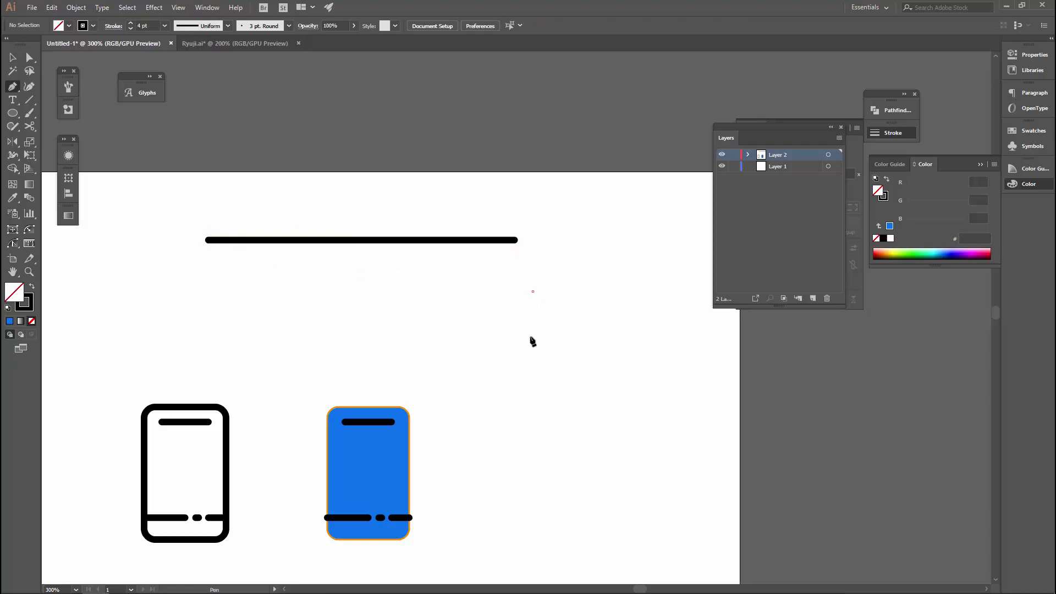
pyautogui.scroll(-5, 420, 349)
pyautogui.hscroll(-3, 411, 308)
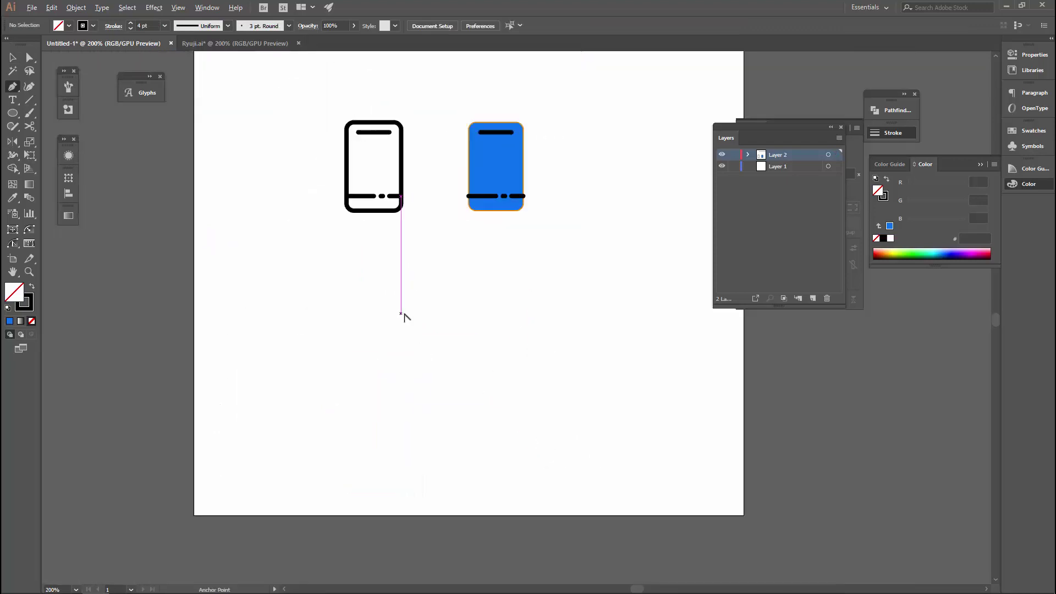
pyautogui.click(401, 319)
pyautogui.moveTo(360, 275); pyautogui.dragTo(323, 282)
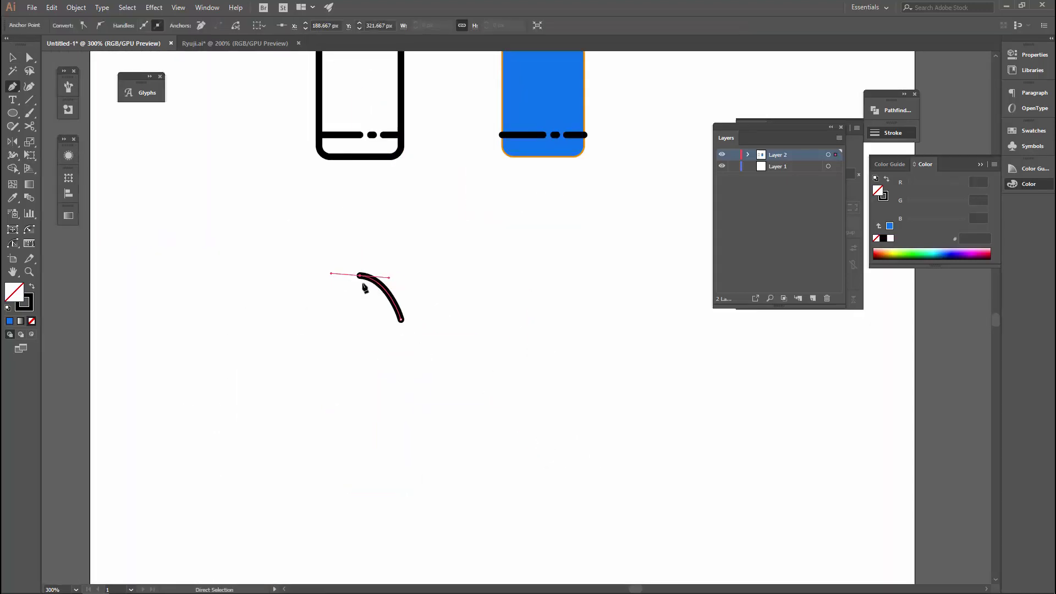
pyautogui.scroll(3, 330, 283)
pyautogui.moveTo(309, 323); pyautogui.dragTo(358, 357)
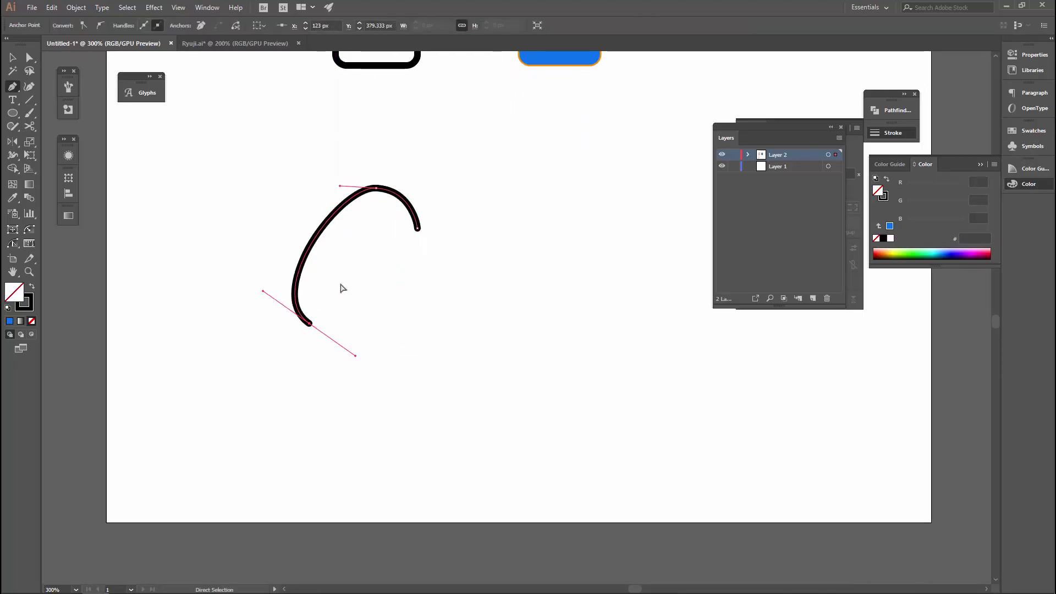
pyautogui.hotkey('ctrl', 'z')
pyautogui.hotkey('ctrl', 'z')
# Add the top arch anchor, the stem's corner point, and a tail ending at the bottom right
pyautogui.moveTo(377, 189); pyautogui.dragTo(337, 190)
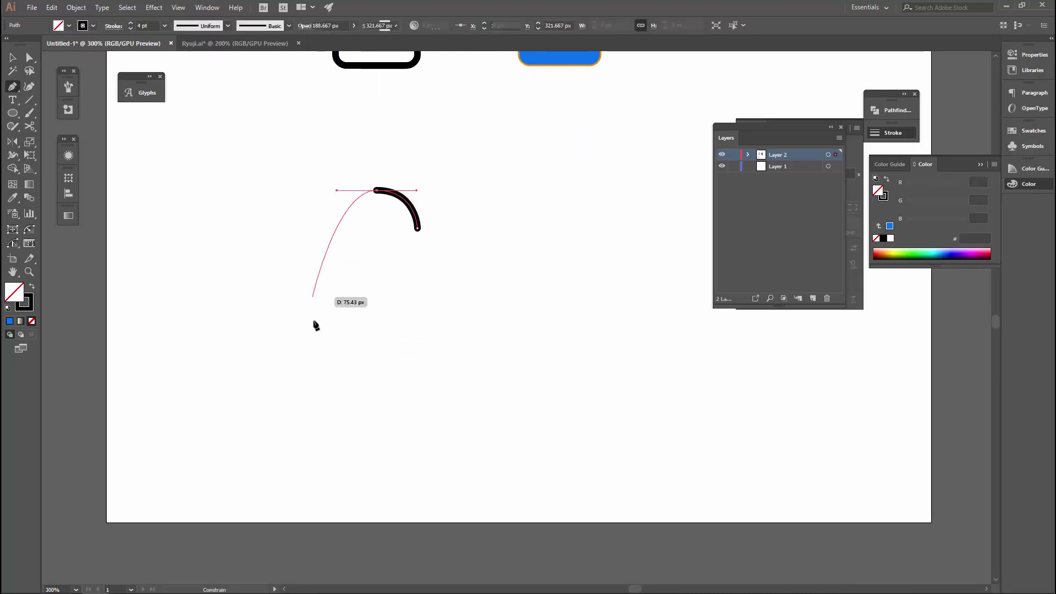
pyautogui.moveTo(310, 328)
pyautogui.mouseDown()
pyautogui.moveTo(341, 342)
pyautogui.moveTo(325, 355)
pyautogui.mouseUp()
pyautogui.hotkey('ctrl', 'z')
pyautogui.click(395, 240)
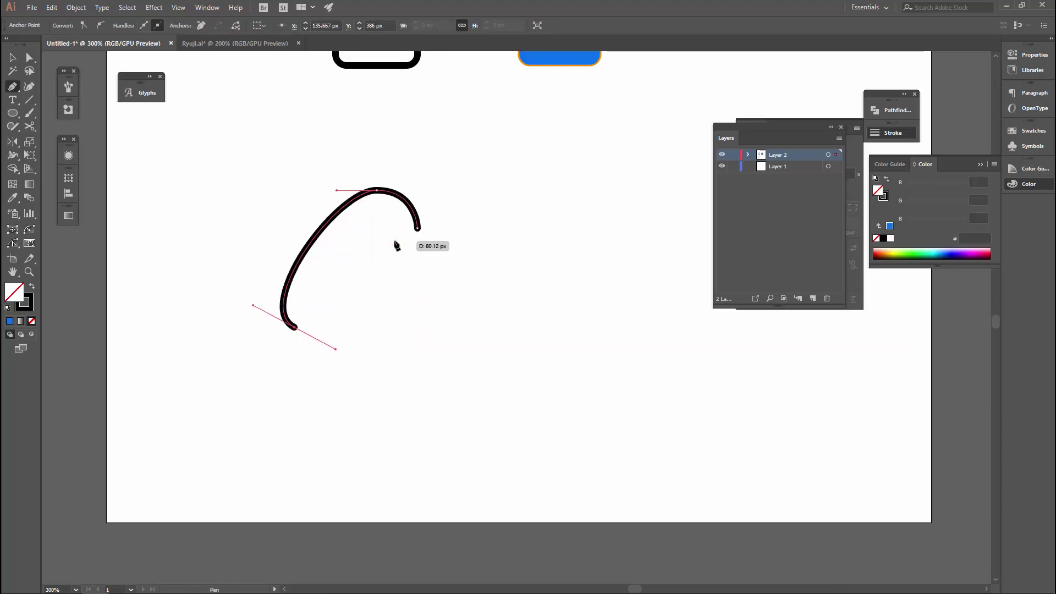
pyautogui.moveTo(444, 356); pyautogui.dragTo(518, 356)
pyautogui.hotkey('ctrl', 'z')
pyautogui.moveTo(453, 375); pyautogui.dragTo(559, 378)
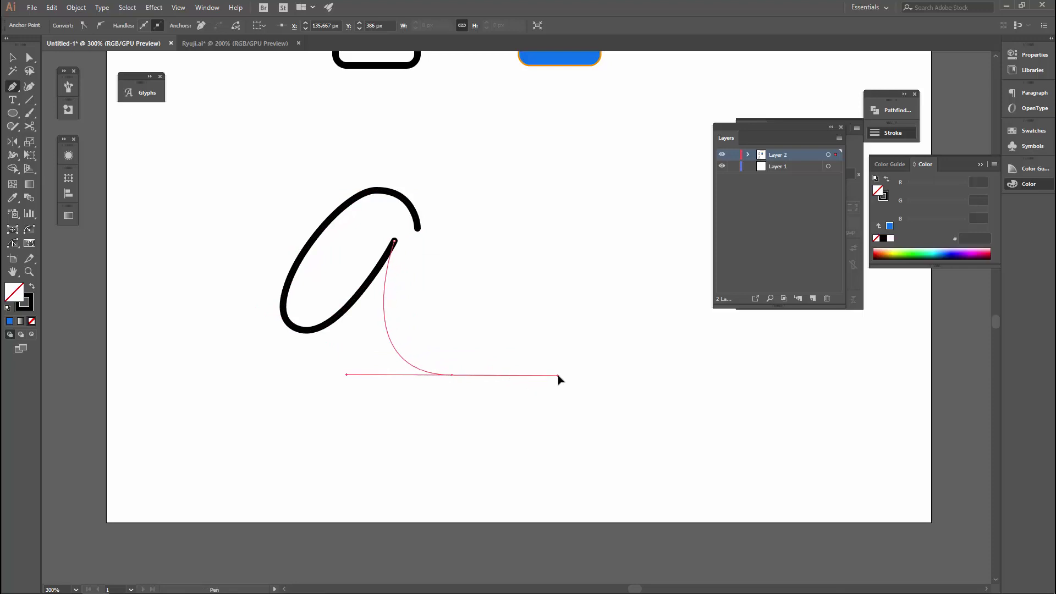
# Give the letter's stroke rounded corner joins in the Stroke settings
pyautogui.press('v')
pyautogui.click(893, 132)
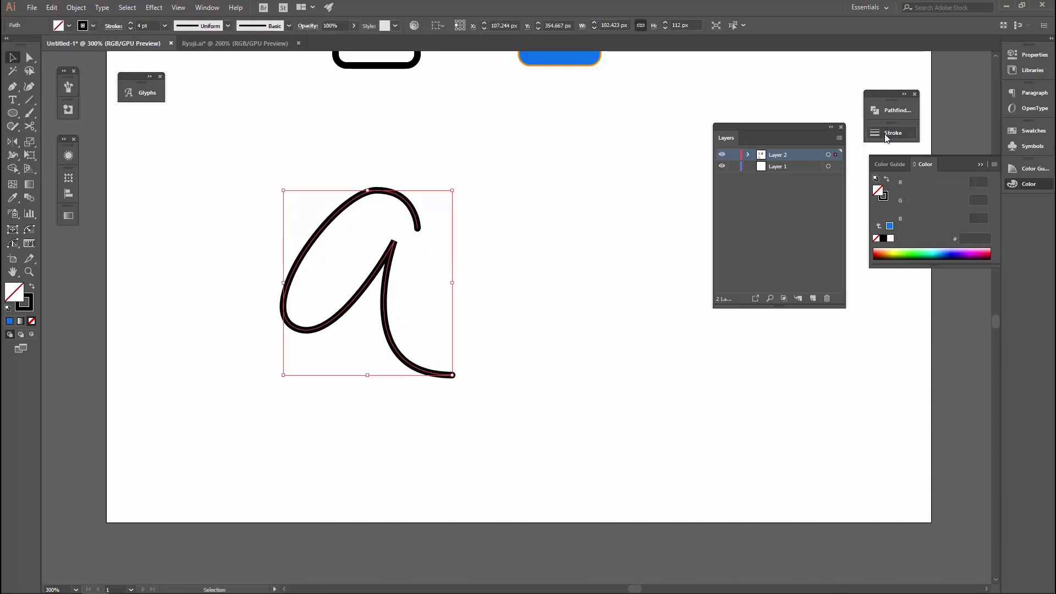
pyautogui.click(790, 174)
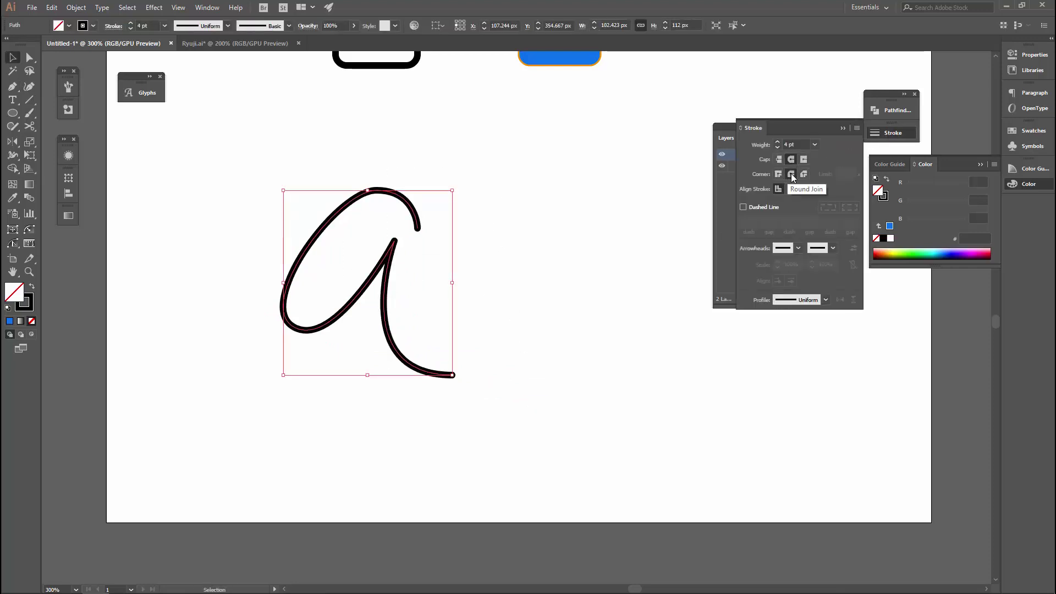
pyautogui.click(632, 255)
pyautogui.scroll(2, 302, 258)
# With the Width tool, widen the left downstroke and thin the bowl bottom and right stem
pyautogui.click(300, 255)
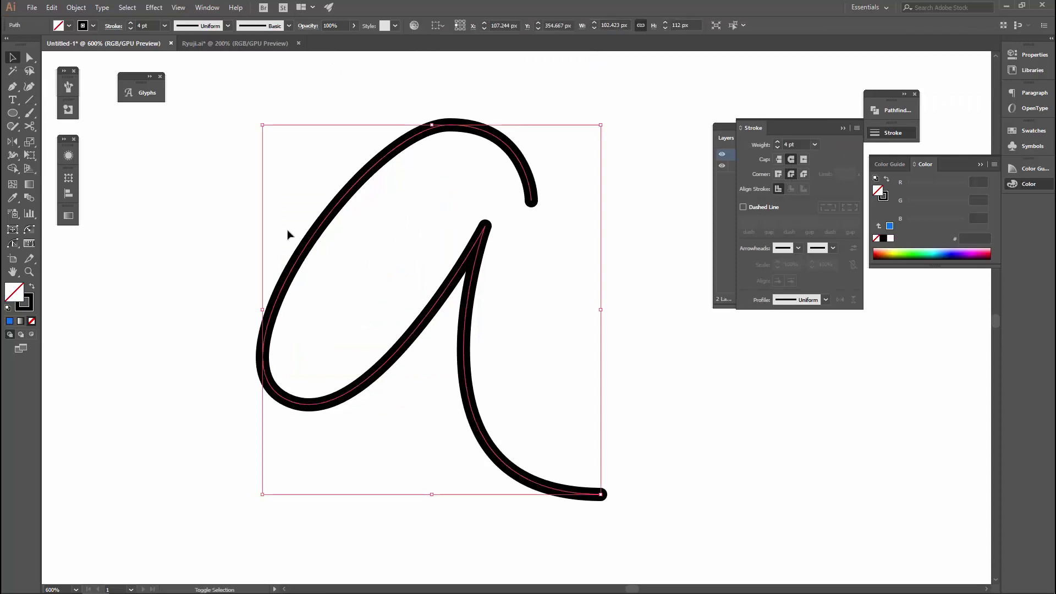
pyautogui.hotkey('shift', 'w')
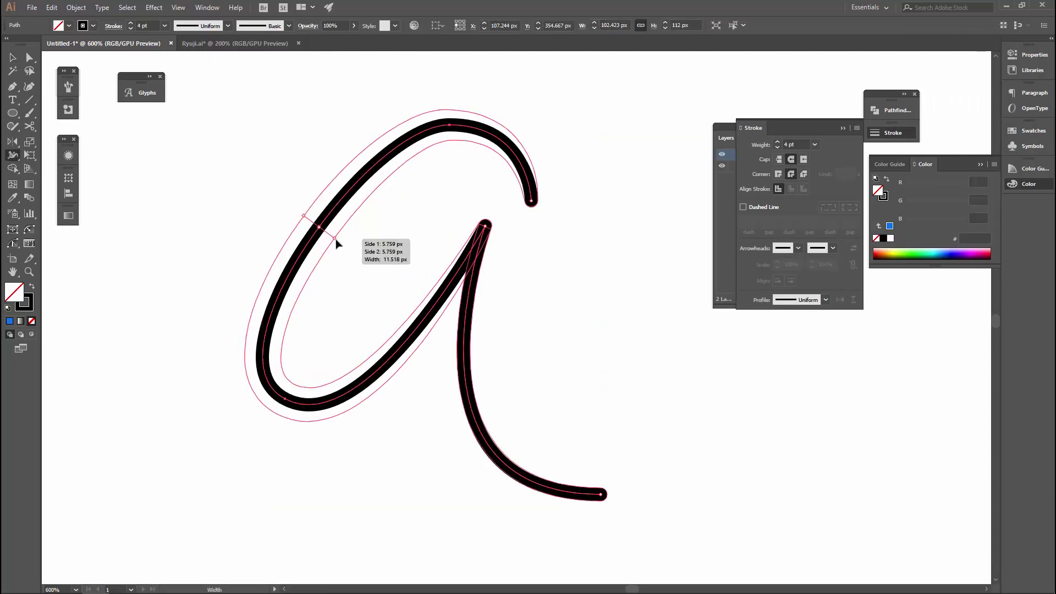
pyautogui.moveTo(325, 235); pyautogui.dragTo(339, 242)
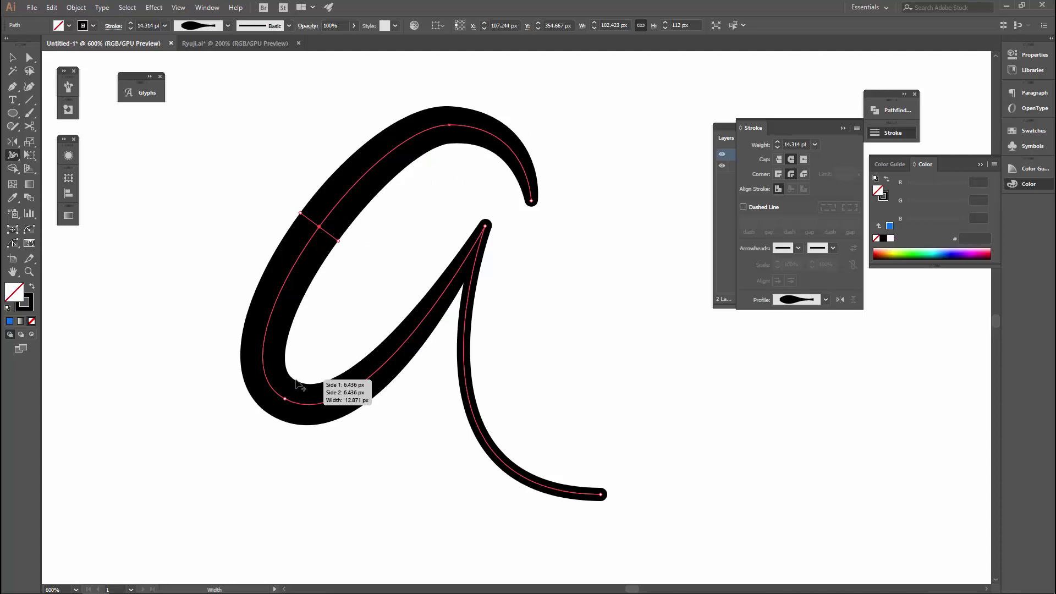
pyautogui.moveTo(297, 384); pyautogui.dragTo(291, 389)
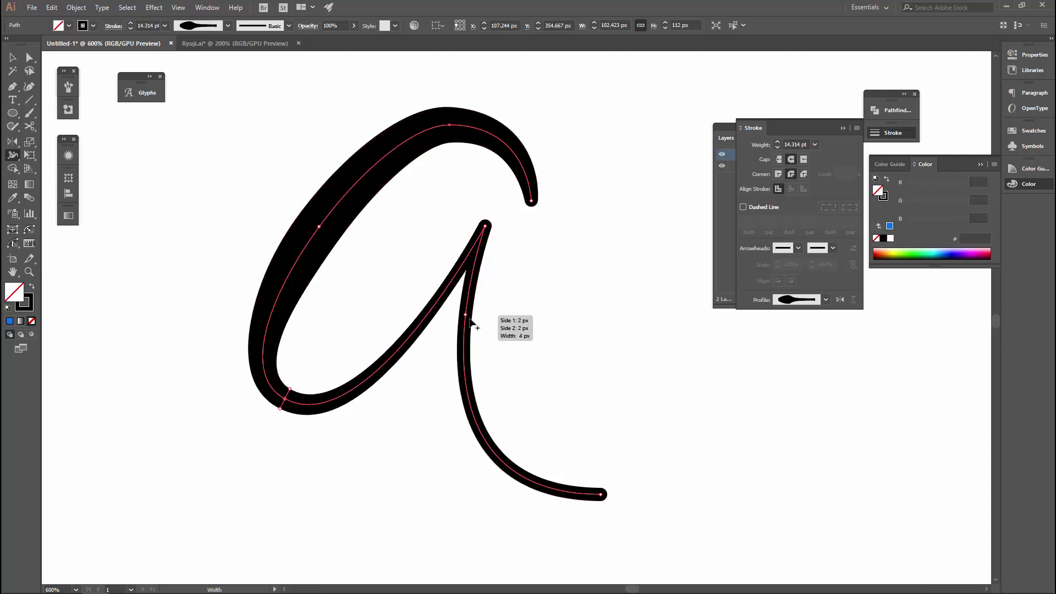
pyautogui.moveTo(473, 327); pyautogui.dragTo(446, 314)
pyautogui.hotkey('ctrl', '-')
pyautogui.hotkey('ctrl', '-')
pyautogui.hotkey('ctrl', '-')
pyautogui.scroll(3, 521, 321)
pyautogui.hotkey('ctrl', '-')
pyautogui.hotkey('ctrl', '-')
pyautogui.hotkey('ctrl', '-')
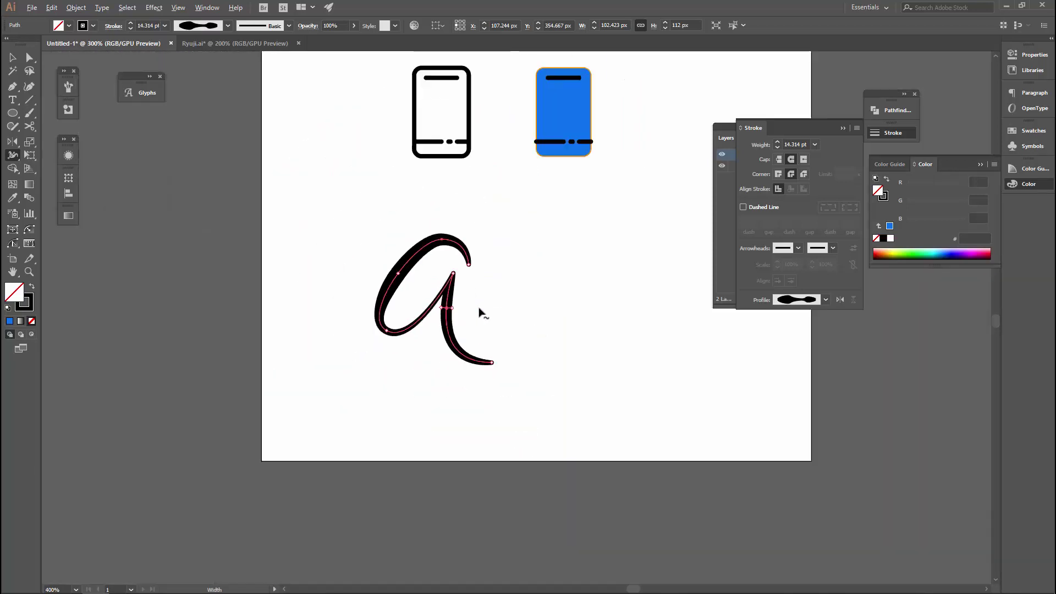
pyautogui.hotkey('ctrl', '-')
pyautogui.hotkey('ctrl', '-')
# Narrow the 'a' stroke with the Width tool and try thickening the top hook
pyautogui.press('v')
pyautogui.scroll(3, 500, 303)
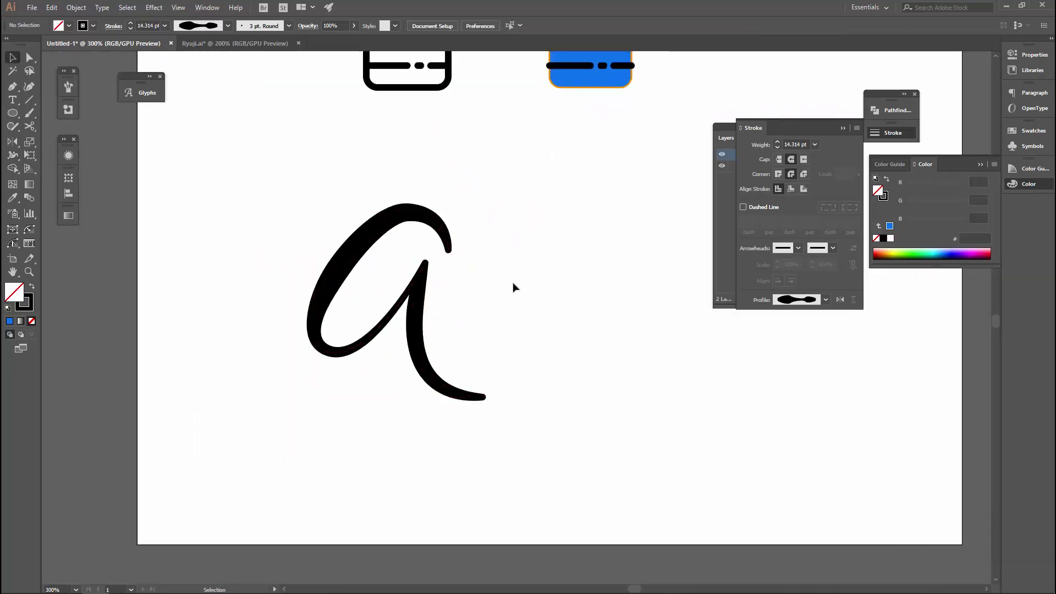
pyautogui.scroll(-2, 512, 286)
pyautogui.scroll(3, 495, 288)
pyautogui.hotkey('shift', 'w')
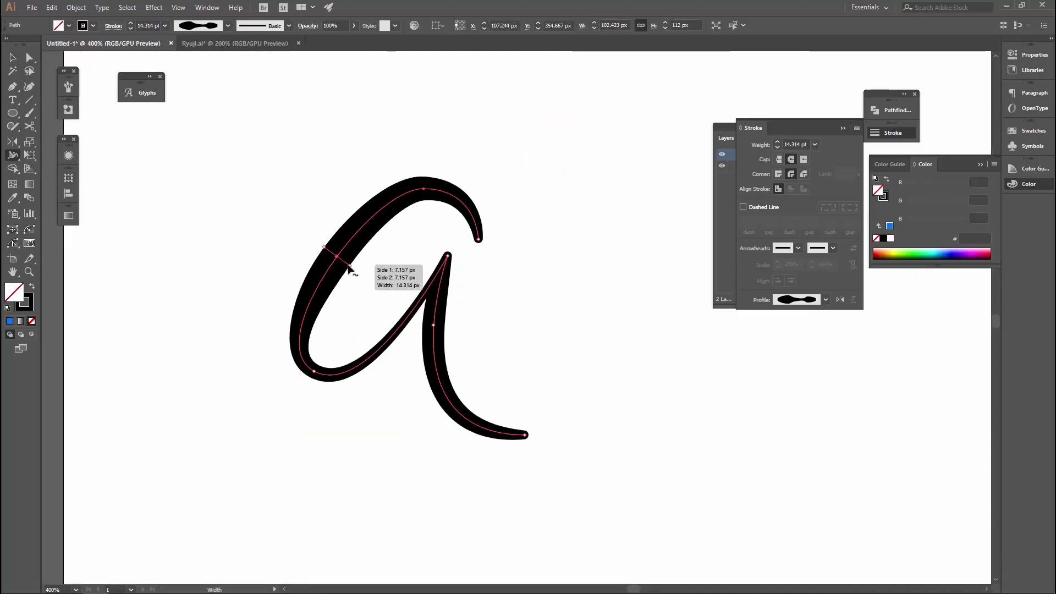
pyautogui.moveTo(351, 282); pyautogui.dragTo(358, 266)
pyautogui.hotkey('ctrl', '+')
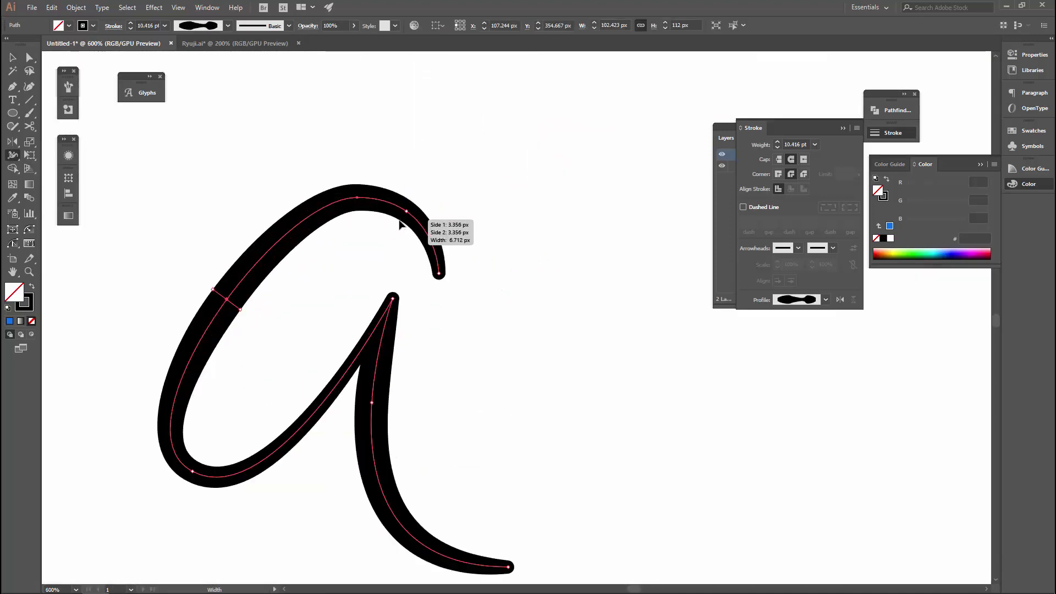
pyautogui.moveTo(414, 237); pyautogui.dragTo(410, 242)
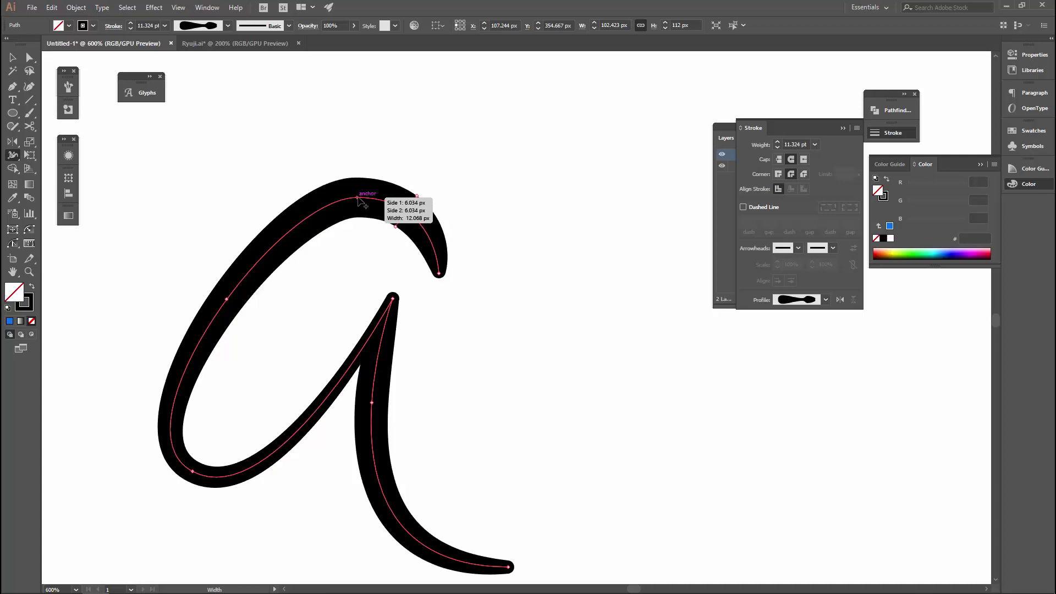
pyautogui.moveTo(358, 209); pyautogui.dragTo(358, 210)
pyautogui.press('v')
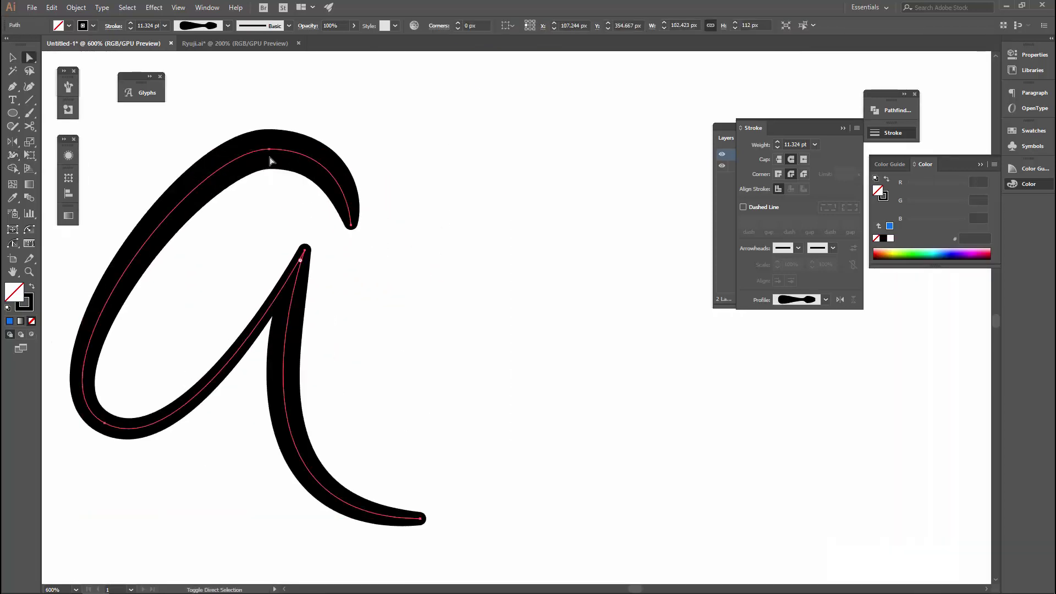
pyautogui.hotkey('shift', 'w')
# Undo the hook change and drag the top anchor's handle to reshape the arch
pyautogui.hotkey('ctrl', 'z')
pyautogui.press('a')
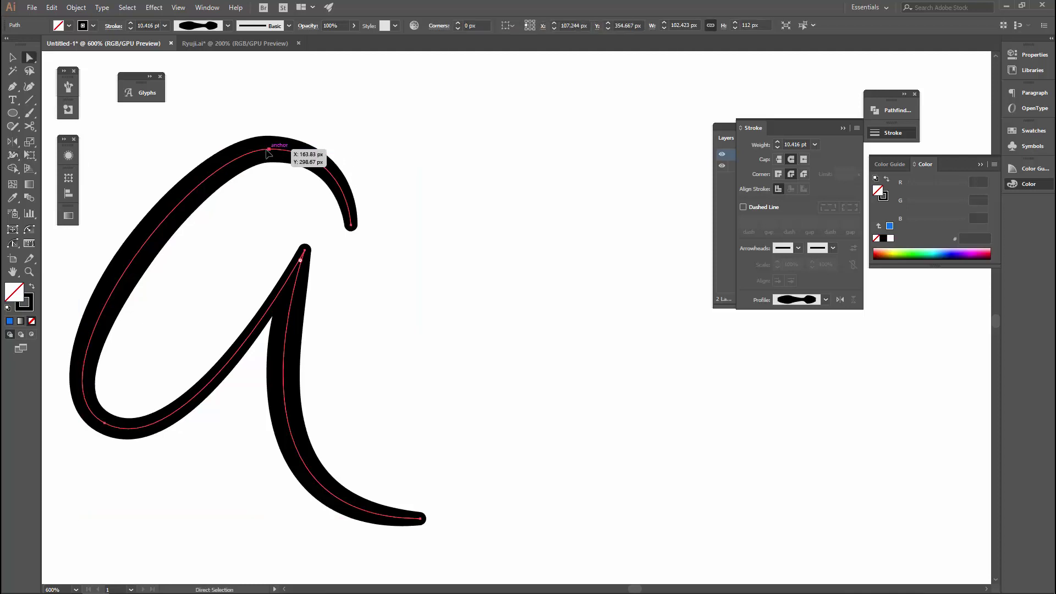
pyautogui.click(307, 154)
pyautogui.moveTo(349, 146); pyautogui.dragTo(350, 140)
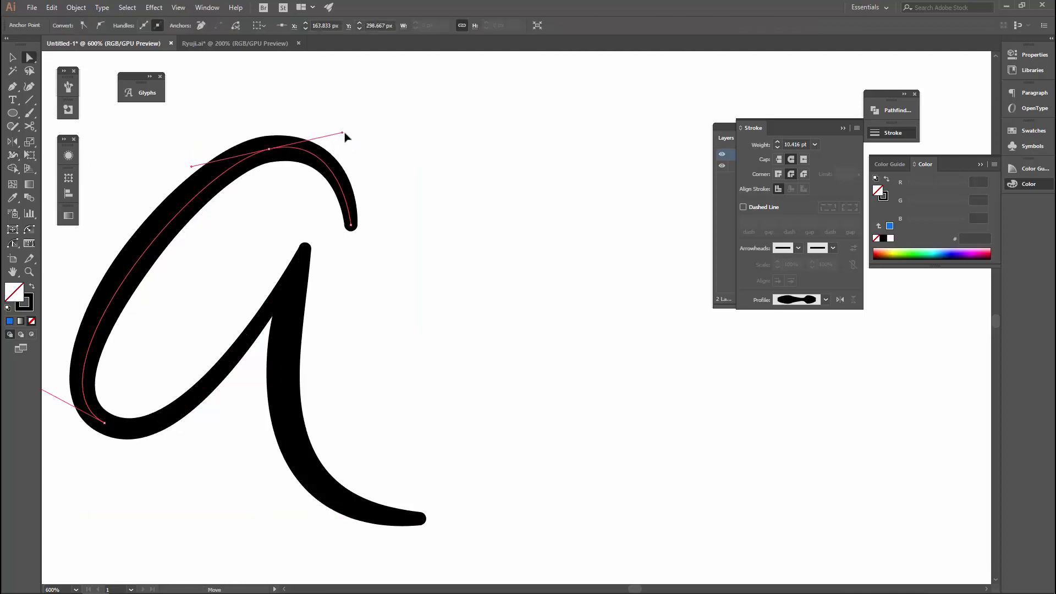
pyautogui.hotkey('ctrl', '-')
pyautogui.press('v')
pyautogui.click(412, 194)
pyautogui.hotkey('ctrl', '-')
pyautogui.hotkey('ctrl', '-')
pyautogui.hotkey('ctrl', '-')
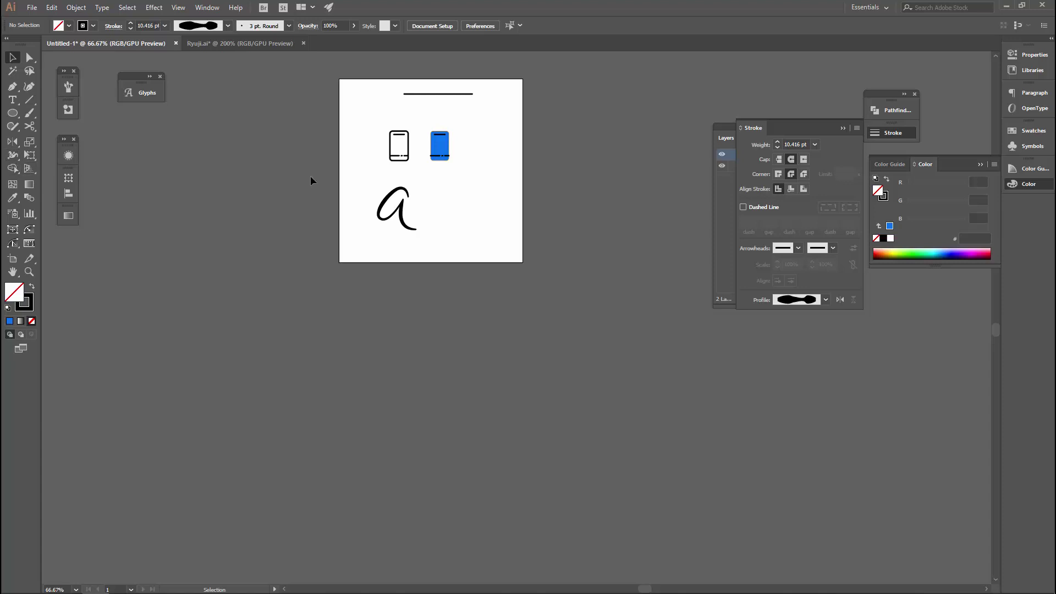
pyautogui.keyDown('alt'); pyautogui.scroll(2, 467, 177); pyautogui.keyUp('alt')
pyautogui.keyDown('alt'); pyautogui.scroll(1, 468, 181); pyautogui.keyUp('alt')
pyautogui.keyDown('alt'); pyautogui.scroll(1, 326, 189); pyautogui.keyUp('alt')
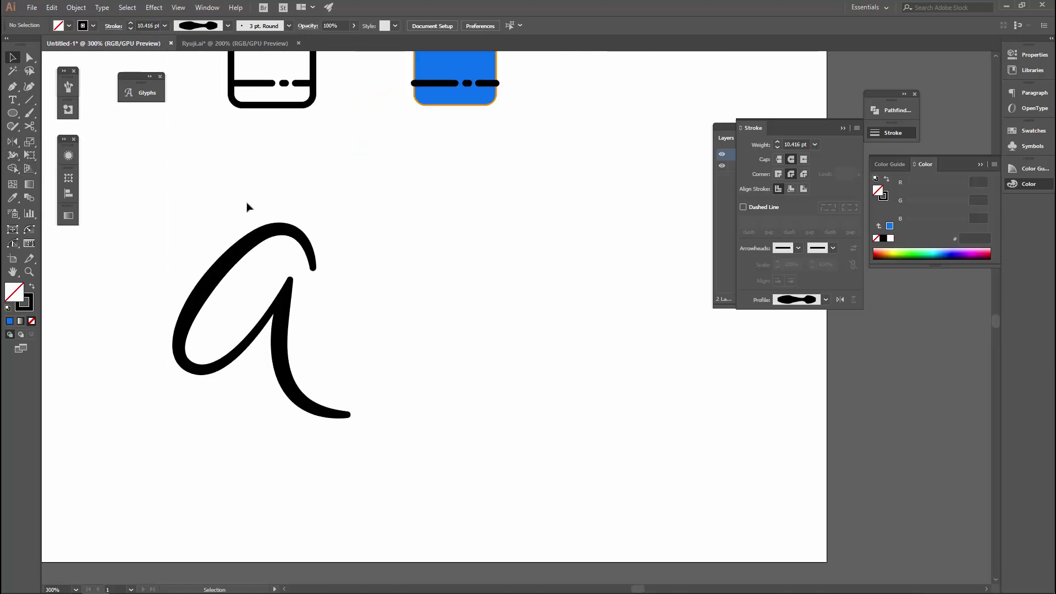
pyautogui.keyDown('alt'); pyautogui.scroll(-2, 247, 206); pyautogui.keyUp('alt')
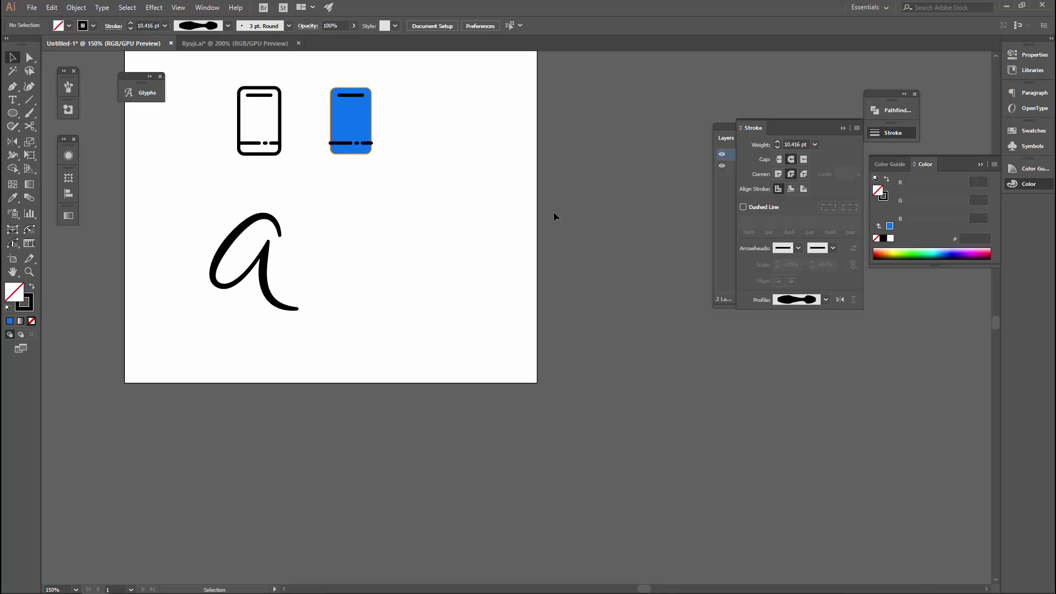
pyautogui.scroll(1, 296, 183)
pyautogui.scroll(1, 297, 181)
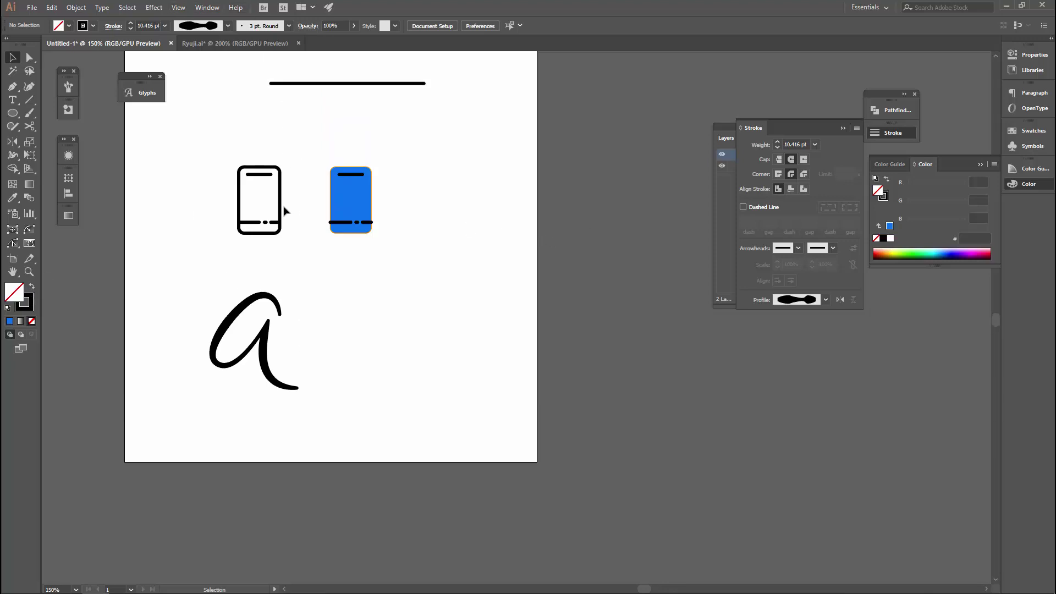
pyautogui.click(283, 209)
pyautogui.scroll(3, 292, 215)
pyautogui.click(299, 216)
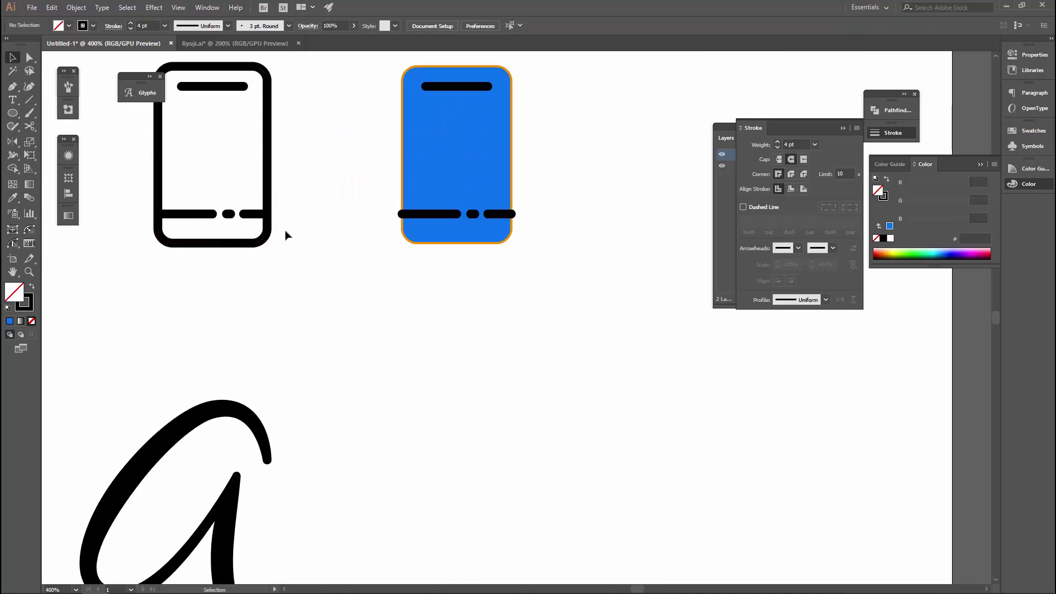
pyautogui.click(12, 114)
pyautogui.moveTo(382, 328); pyautogui.dragTo(450, 467)
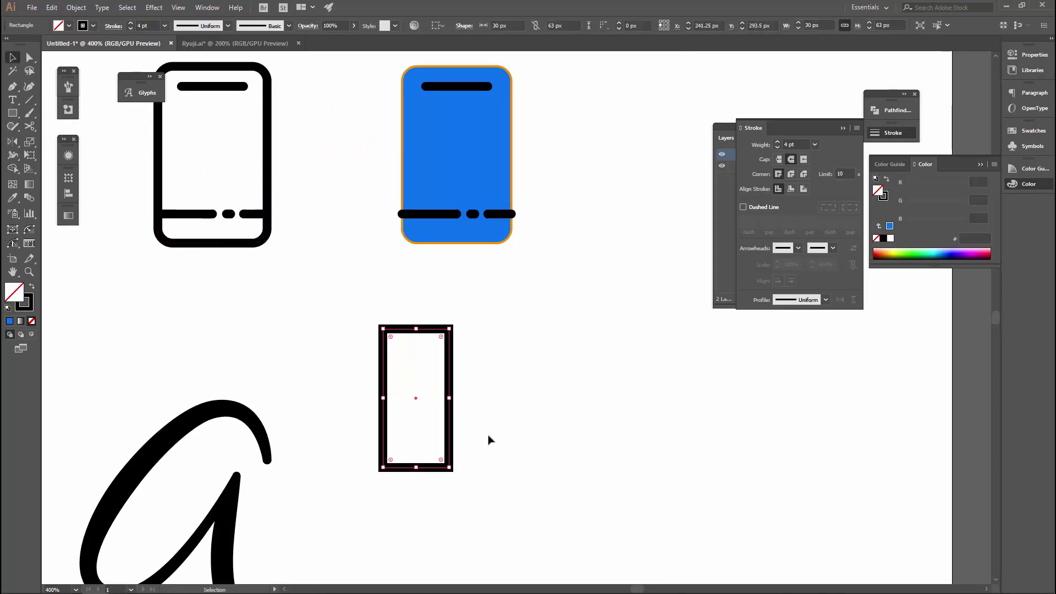
pyautogui.press('v')
pyautogui.press('o')
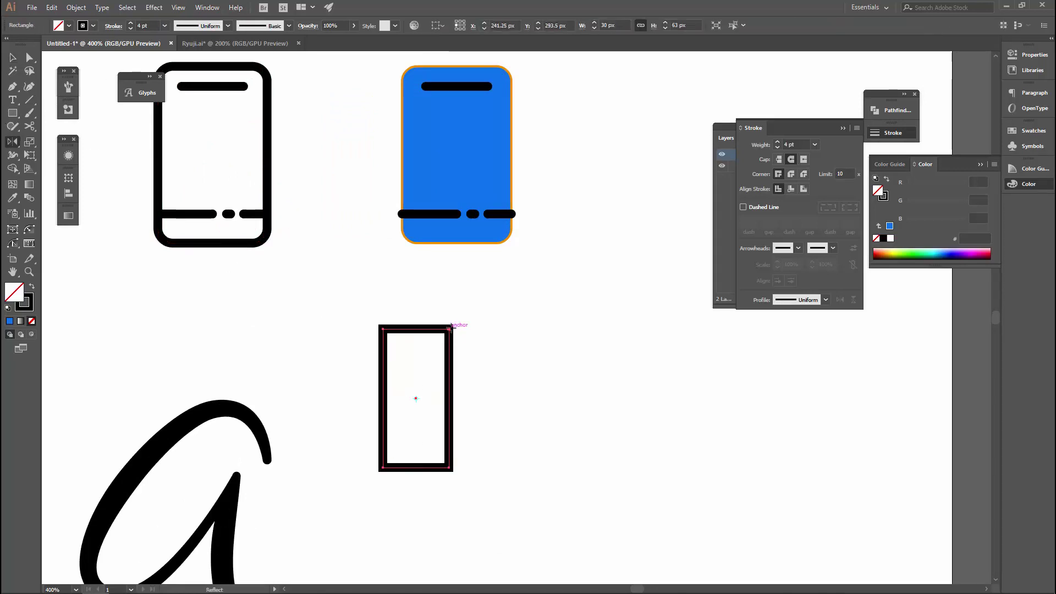
pyautogui.keyDown('alt'); pyautogui.click(450, 328); pyautogui.keyUp('alt')
pyautogui.click(510, 279)
pyautogui.press('v')
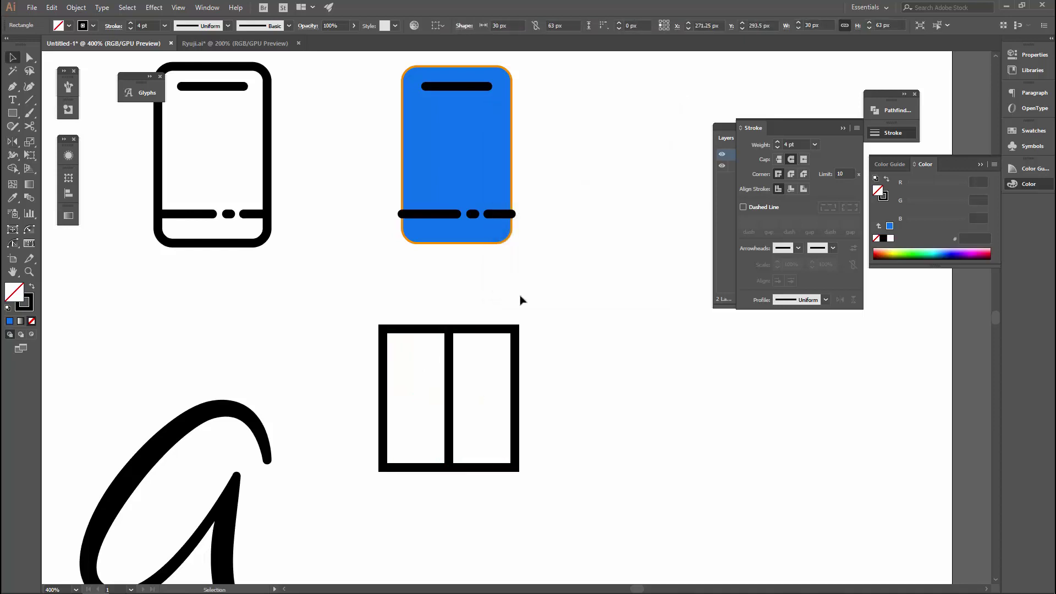
pyautogui.hotkey('ctrl', '-')
pyautogui.hotkey('ctrl', '-')
pyautogui.hotkey('ctrl', '+')
pyautogui.moveTo(557, 405); pyautogui.dragTo(466, 330)
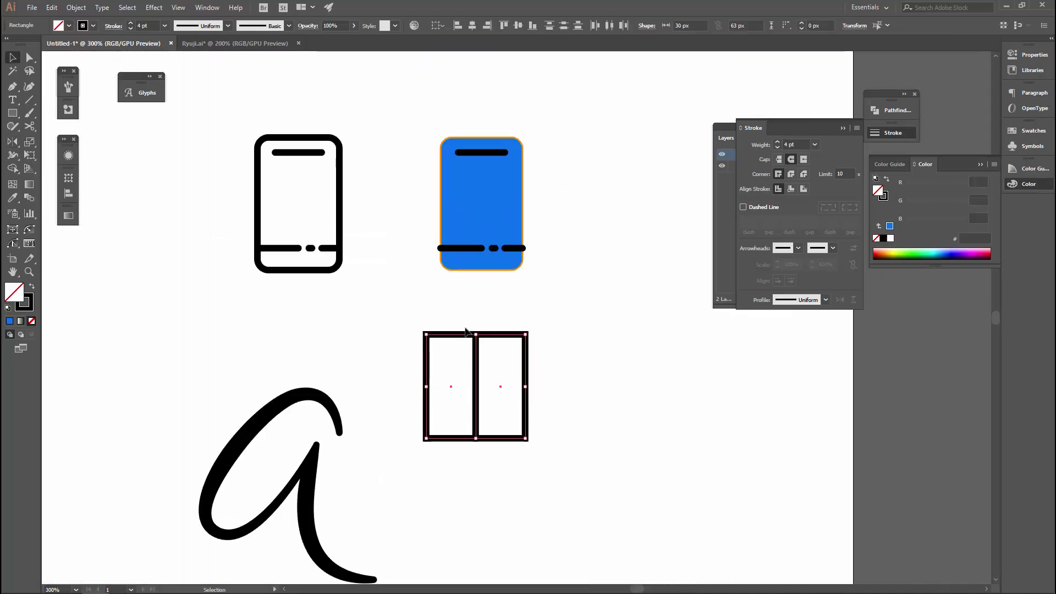
pyautogui.press('Delete')
pyautogui.hotkey('ctrl', '-')
pyautogui.hotkey('ctrl', '-')
pyautogui.hotkey('ctrl', '+')
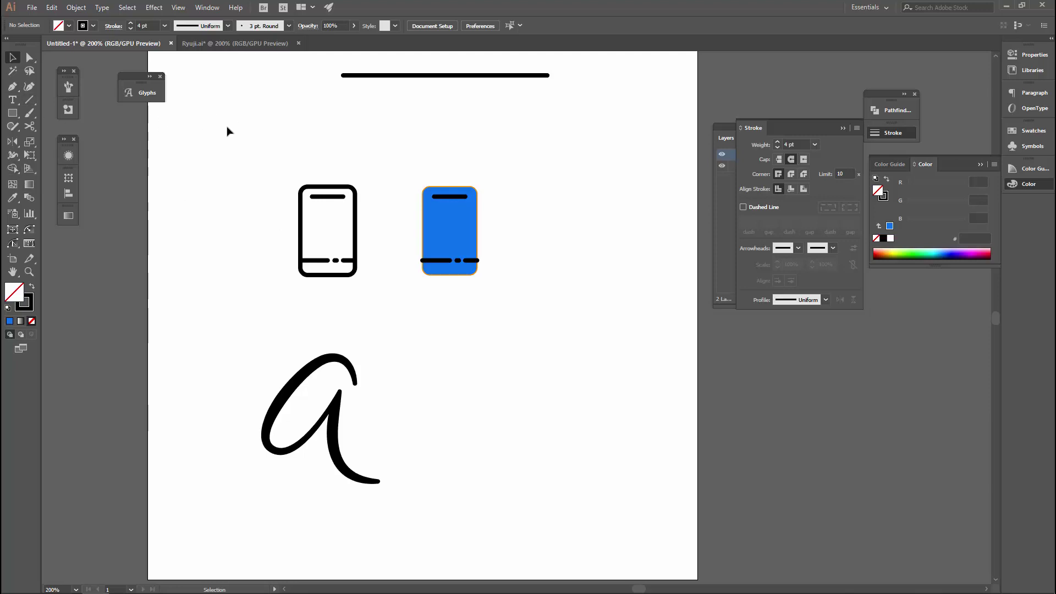
pyautogui.scroll(2, 227, 131)
pyautogui.press('p')
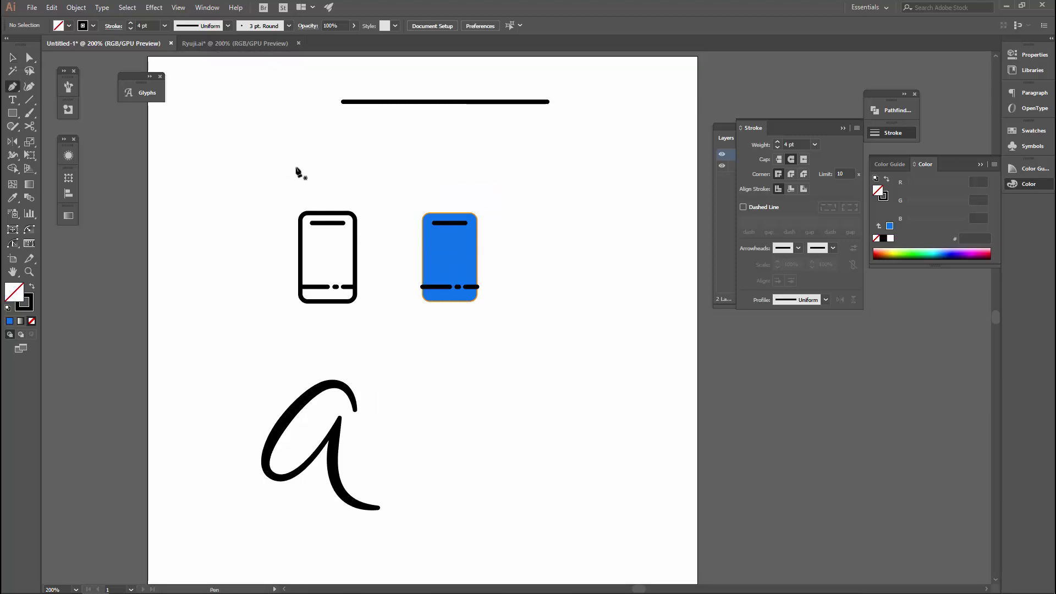
pyautogui.click(296, 166)
pyautogui.click(498, 165)
pyautogui.press('Delete')
pyautogui.press('v')
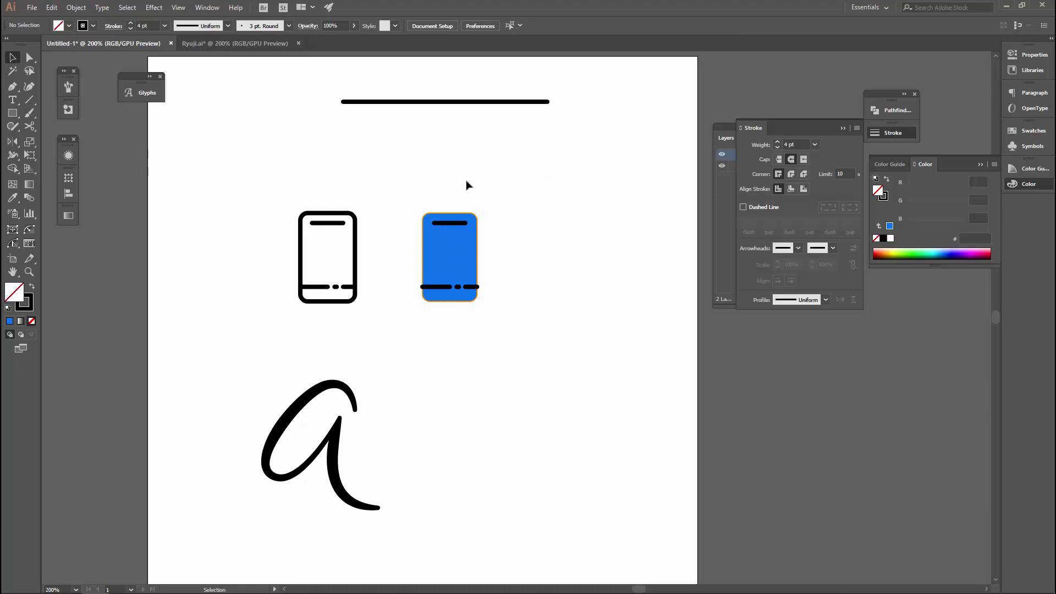
pyautogui.click(236, 43)
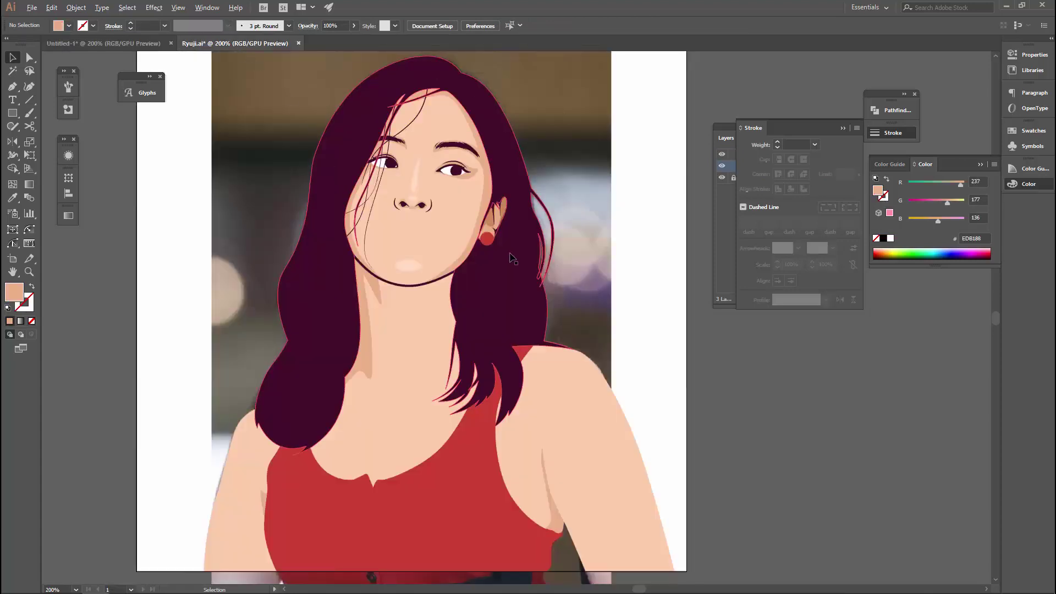
pyautogui.hotkey('ctrl', '-')
pyautogui.click(731, 220)
pyautogui.keyDown('ctrl'); pyautogui.click(722, 178); pyautogui.keyUp('ctrl')
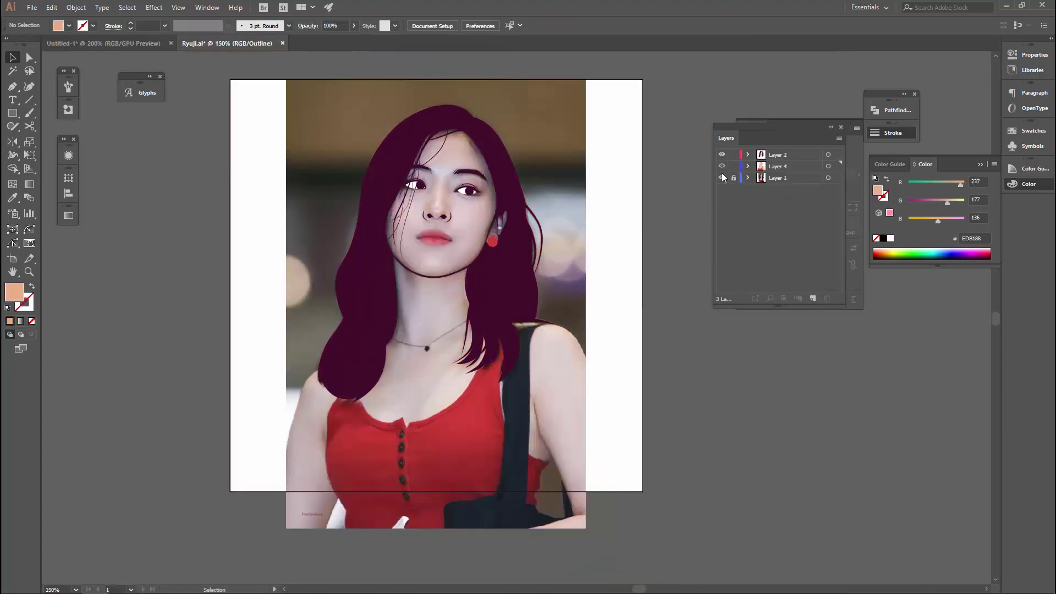
pyautogui.keyDown('ctrl'); pyautogui.click(722, 178); pyautogui.keyUp('ctrl')
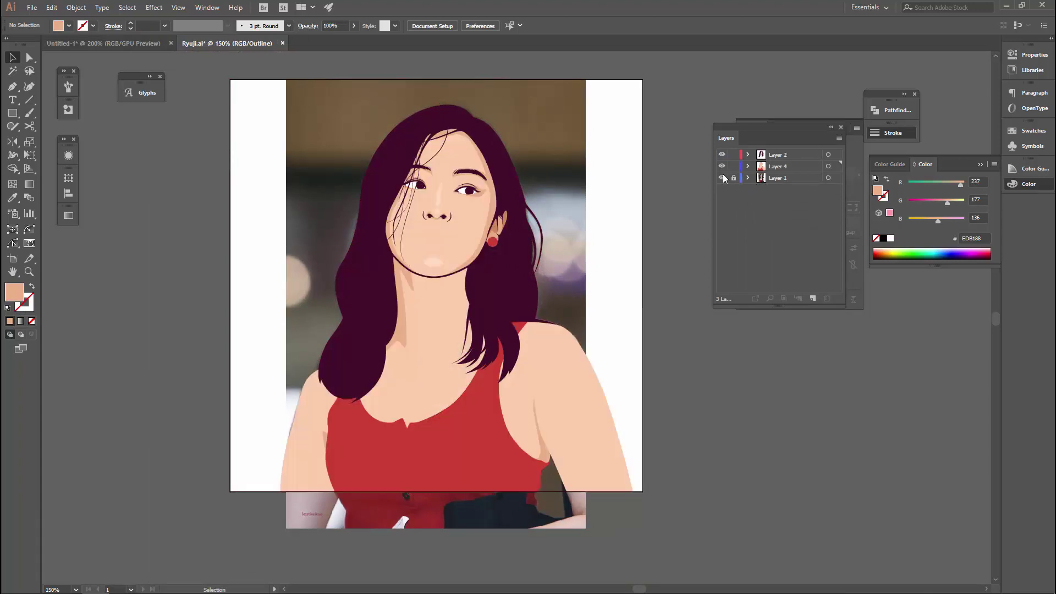
pyautogui.keyDown('ctrl'); pyautogui.click(722, 178); pyautogui.keyUp('ctrl')
pyautogui.click(95, 44)
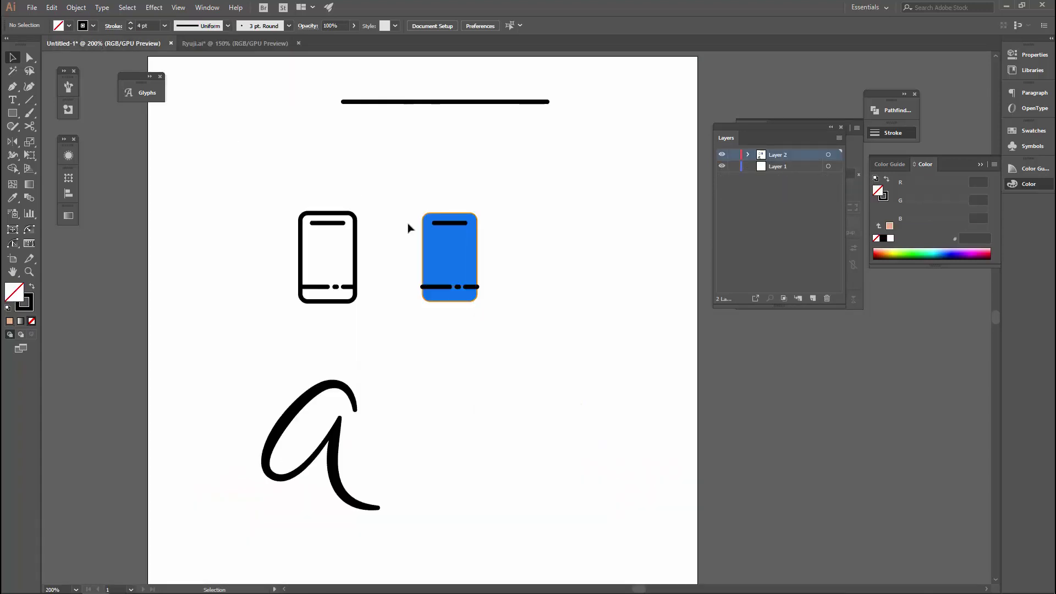
pyautogui.scroll(2, 358, 401)
pyautogui.moveTo(358, 401); pyautogui.dragTo(382, 306)
pyautogui.click(382, 306)
pyautogui.hotkey('ctrl', '-')
pyautogui.hotkey('ctrl', '-')
pyautogui.click(392, 342)
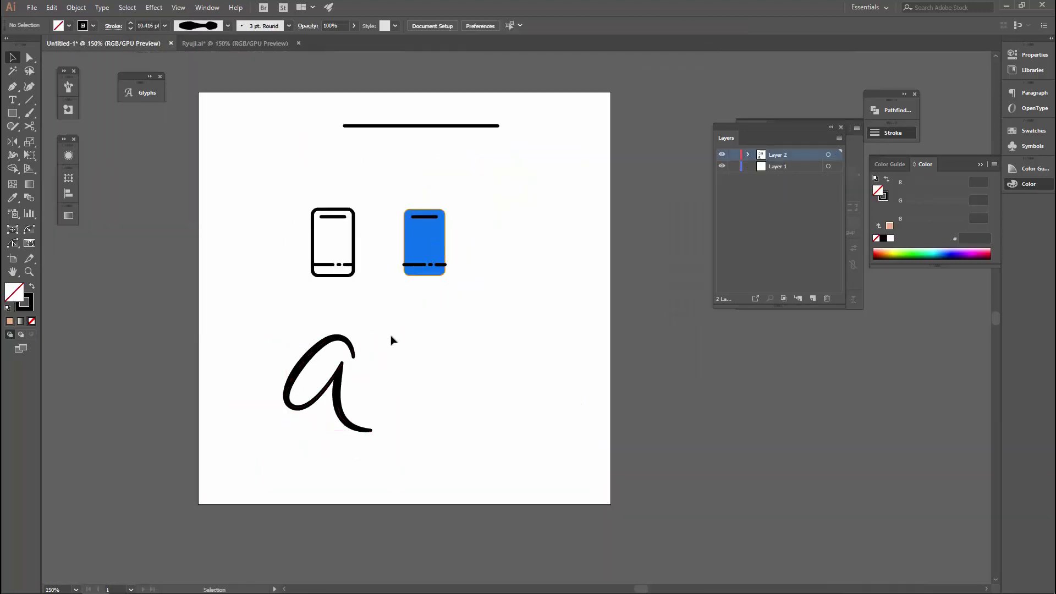
pyautogui.scroll(2, 392, 341)
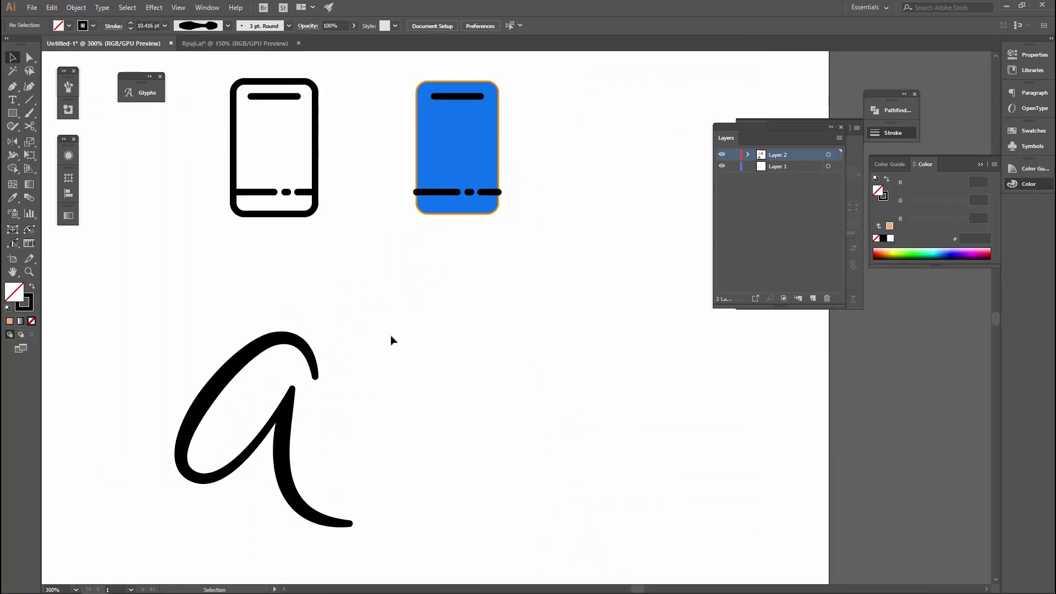